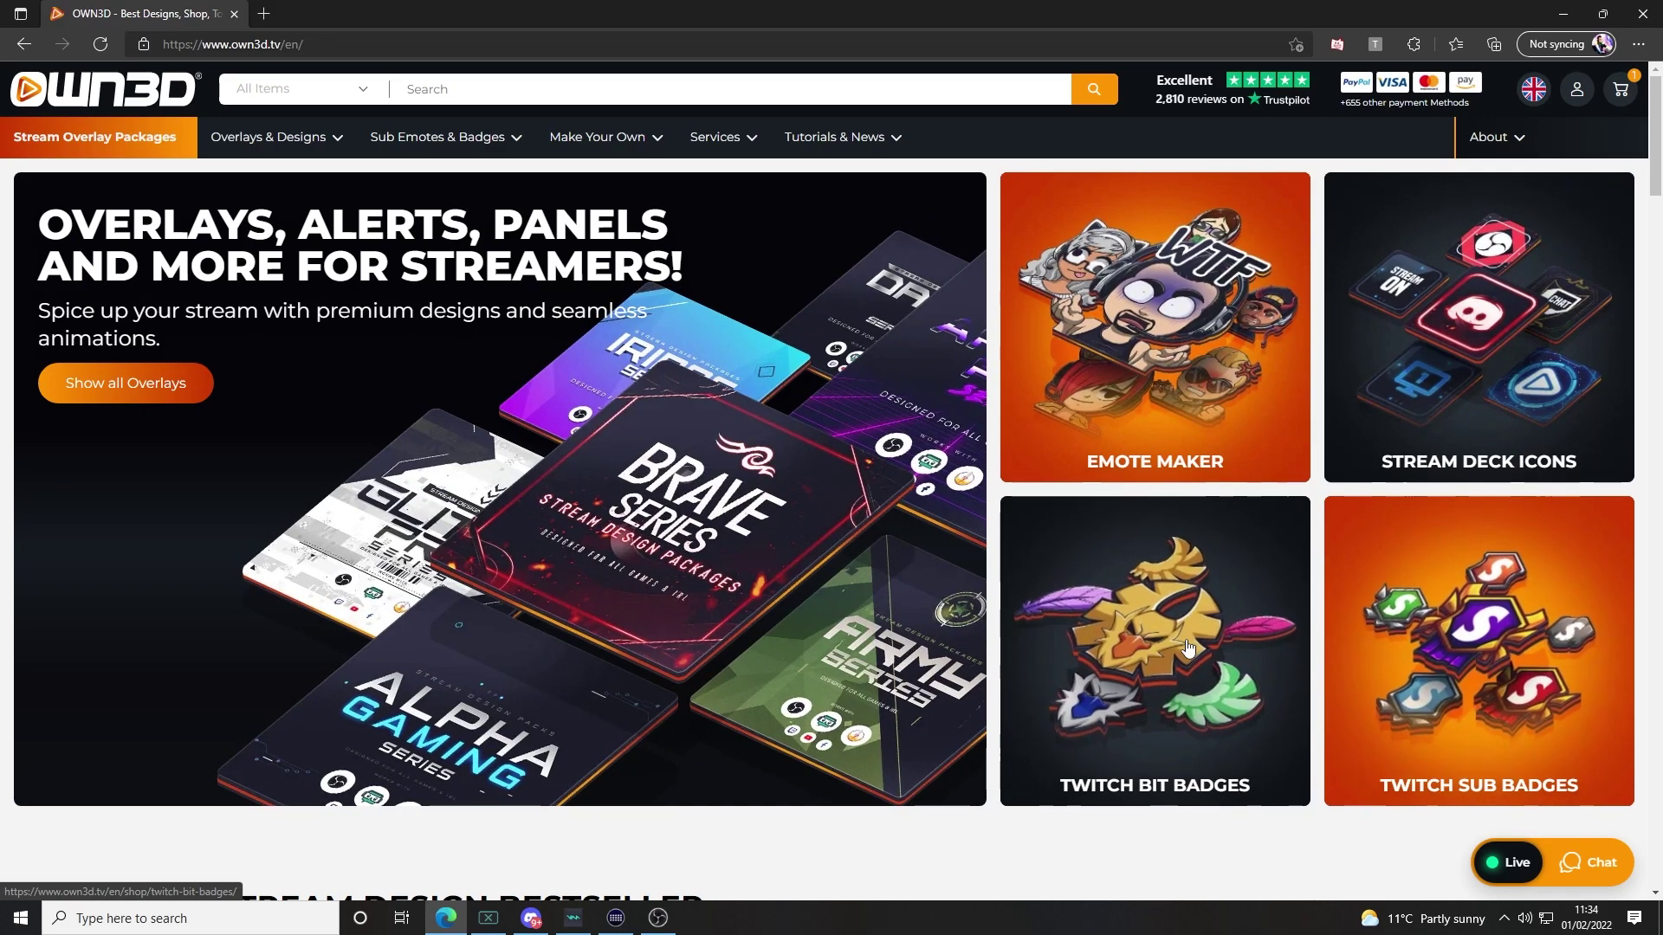
Step: Scroll down the OWN3D homepage through its design packs, emotes and alerts sections
{"action": "scroll", "coordinate": [1187, 649], "scroll_direction": "down", "scroll_amount": 8}
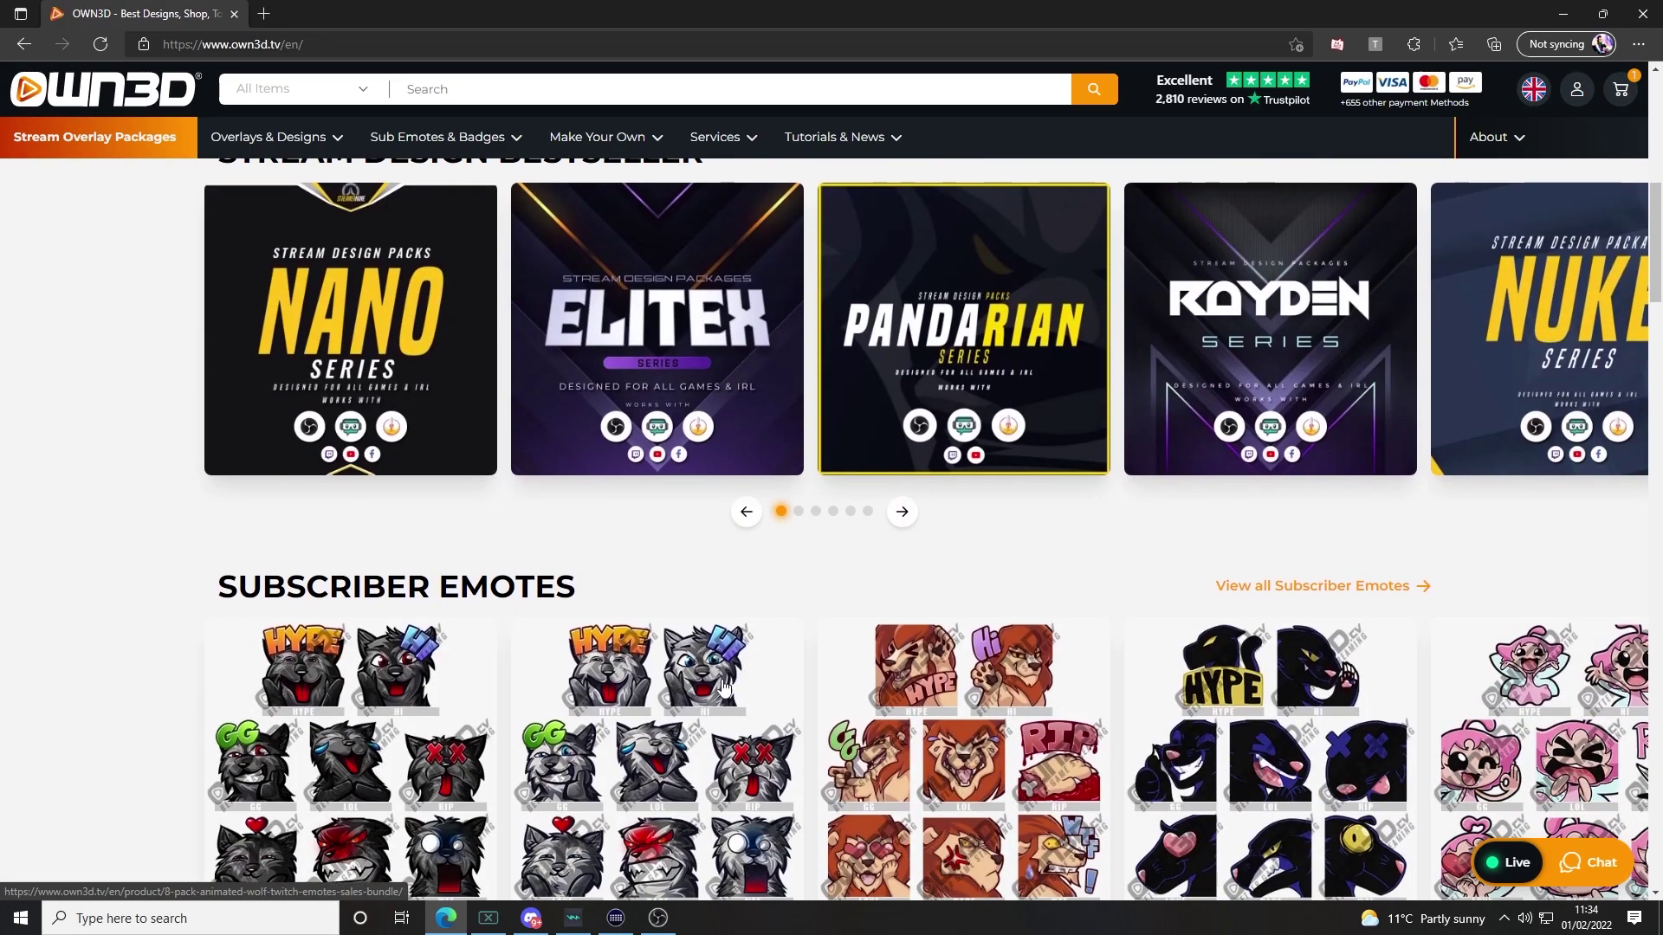
{"action": "scroll", "coordinate": [576, 732], "scroll_direction": "down", "scroll_amount": 7}
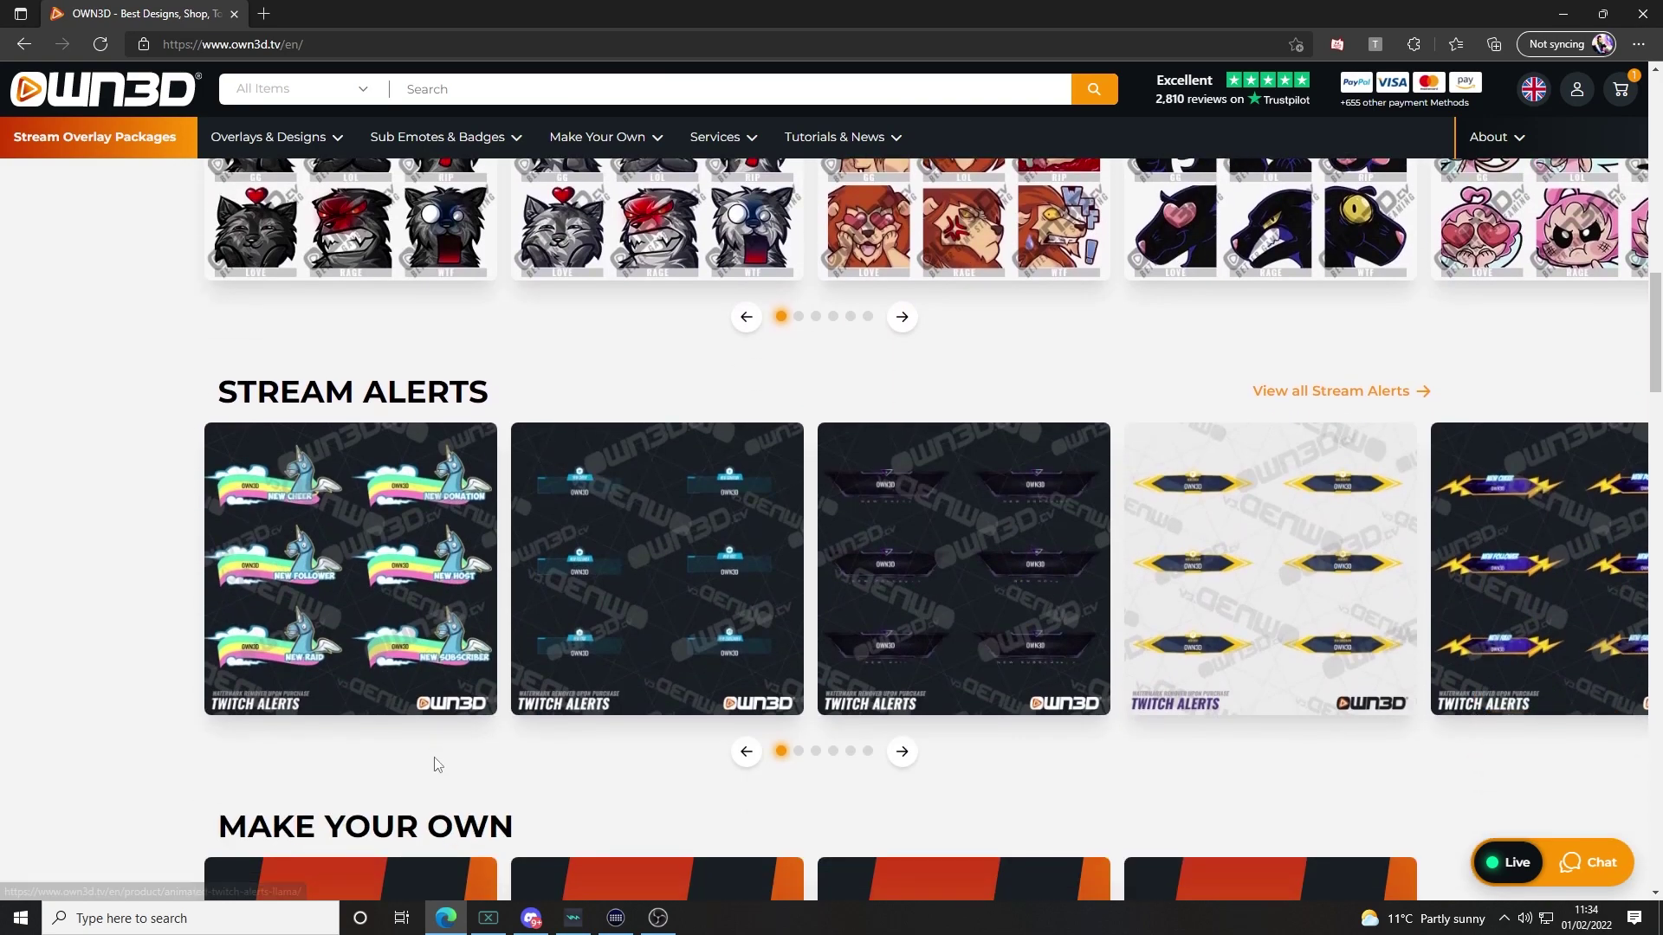
{"action": "scroll", "coordinate": [174, 646], "scroll_direction": "down", "scroll_amount": 10}
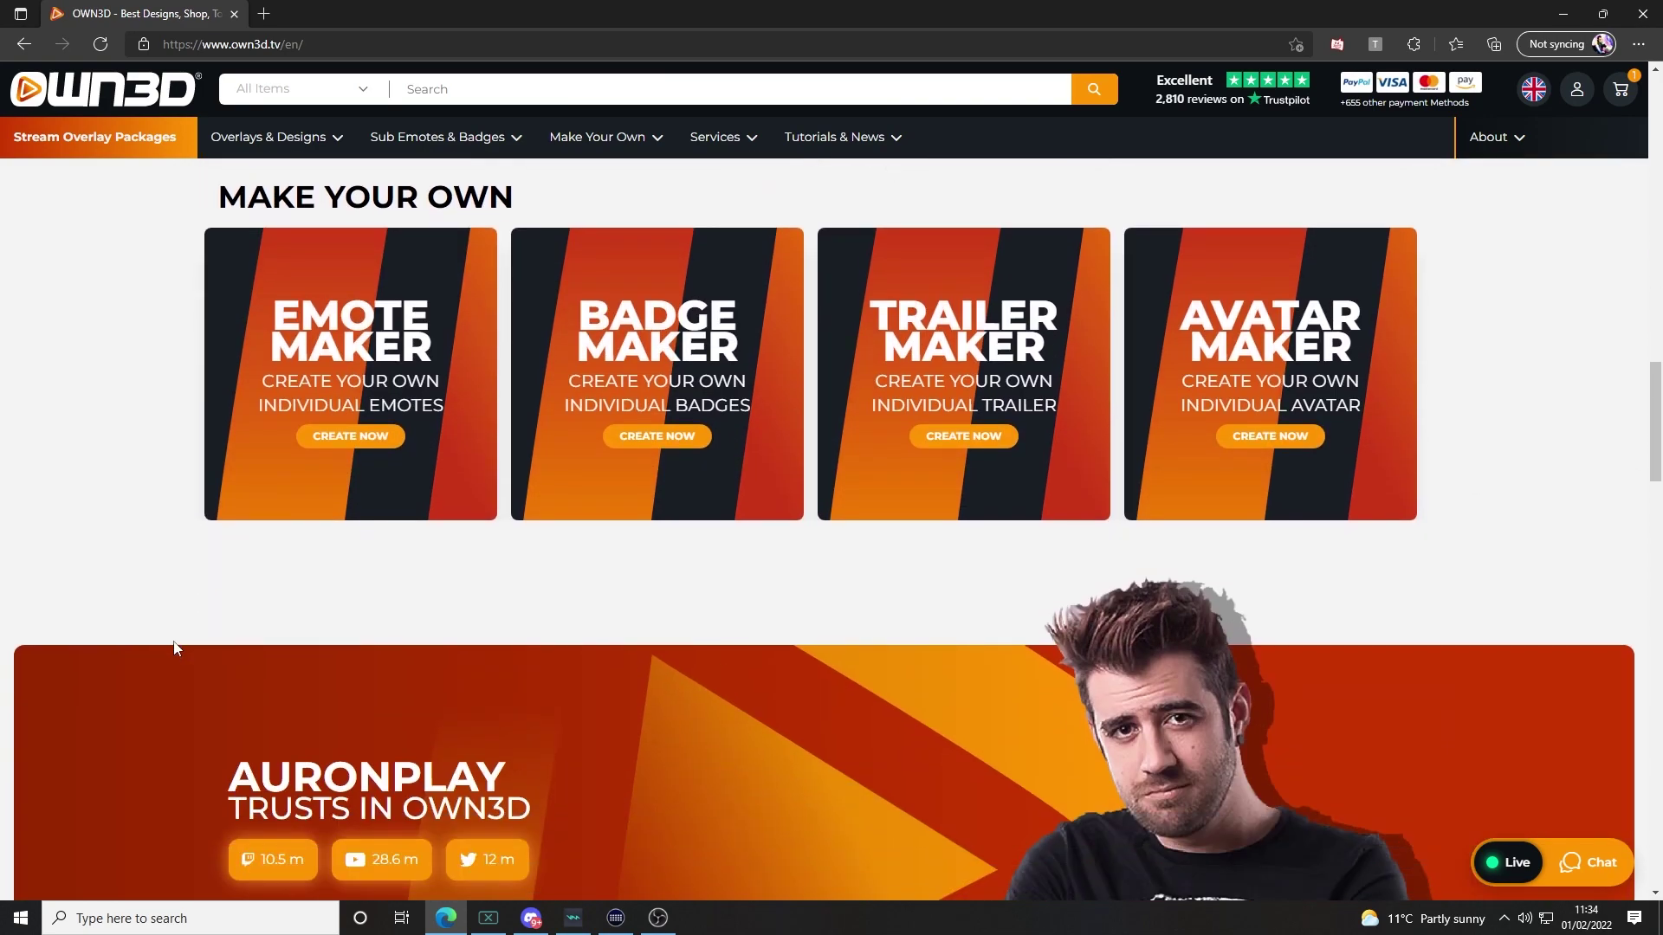
{"action": "scroll", "coordinate": [173, 641], "scroll_direction": "down", "scroll_amount": 2}
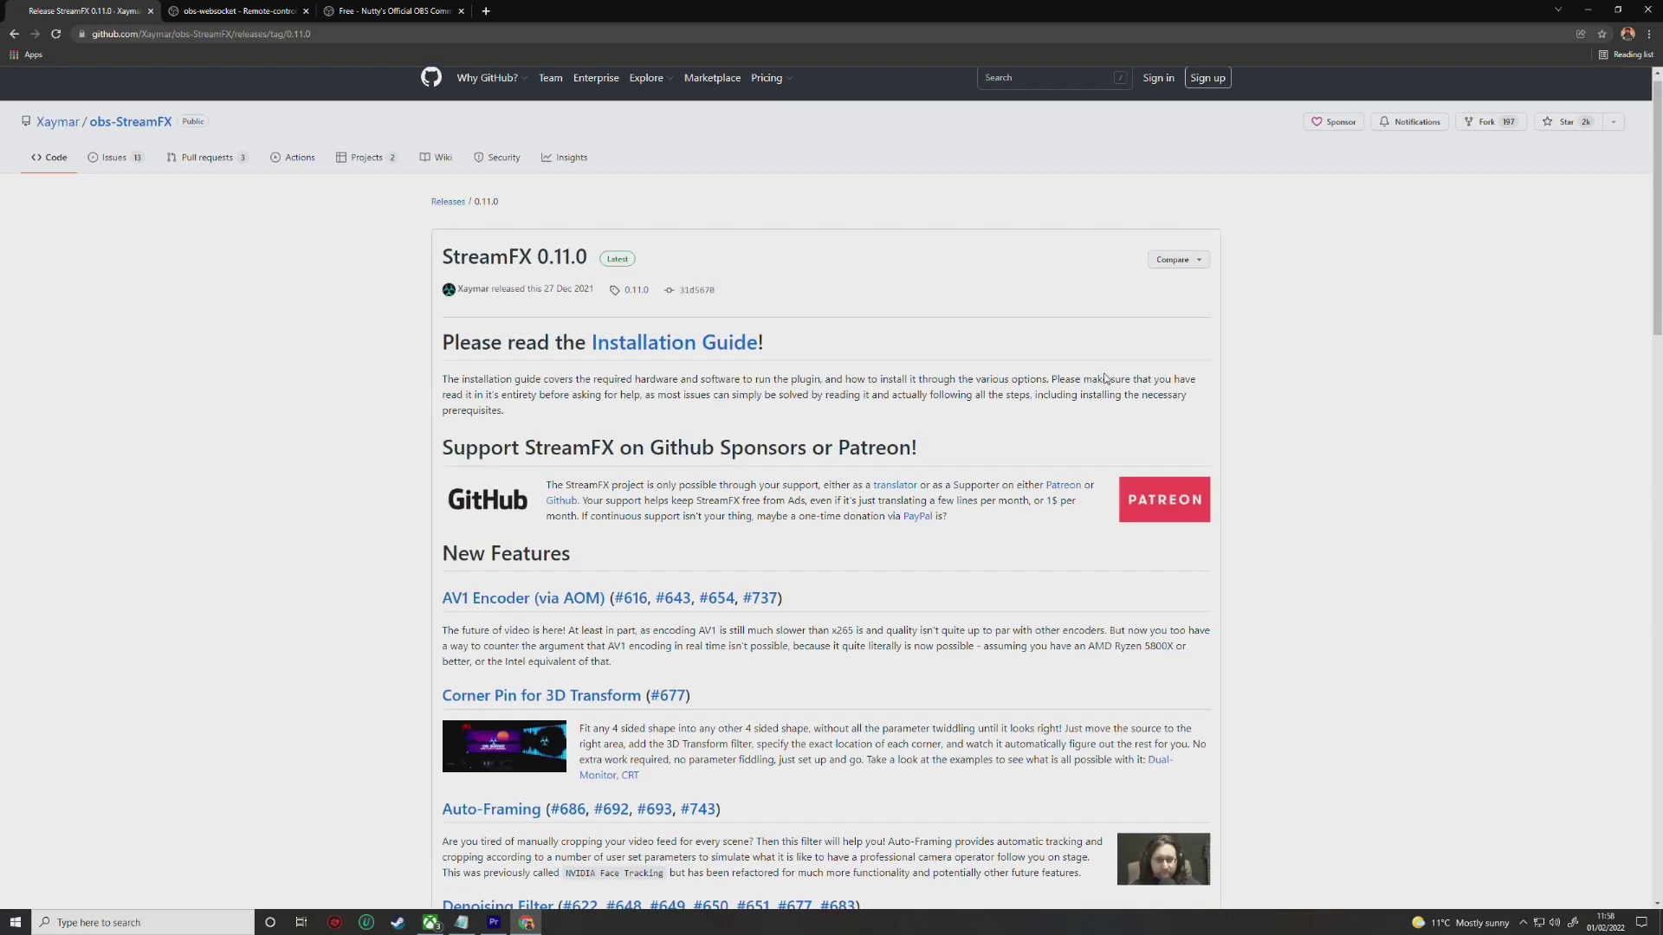
Step: Download the streamfx-windows installer from Assets and run it past the SmartScreen warning
{"action": "scroll", "coordinate": [1105, 379], "scroll_direction": "down", "scroll_amount": 20}
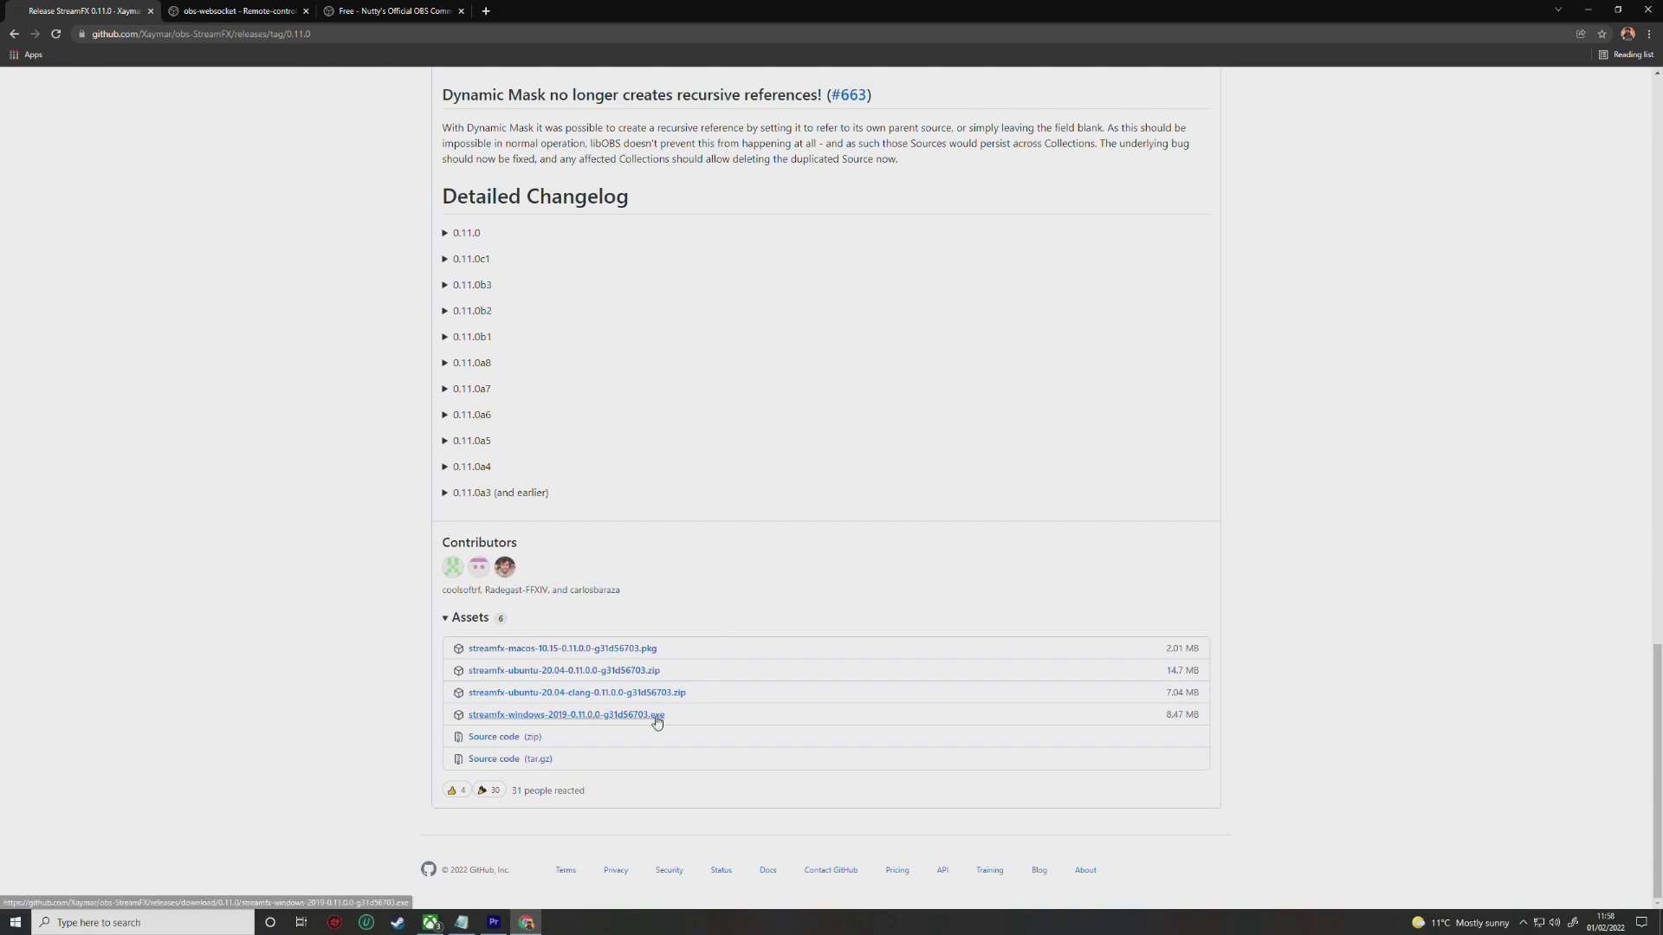
{"action": "left_click", "coordinate": [487, 550]}
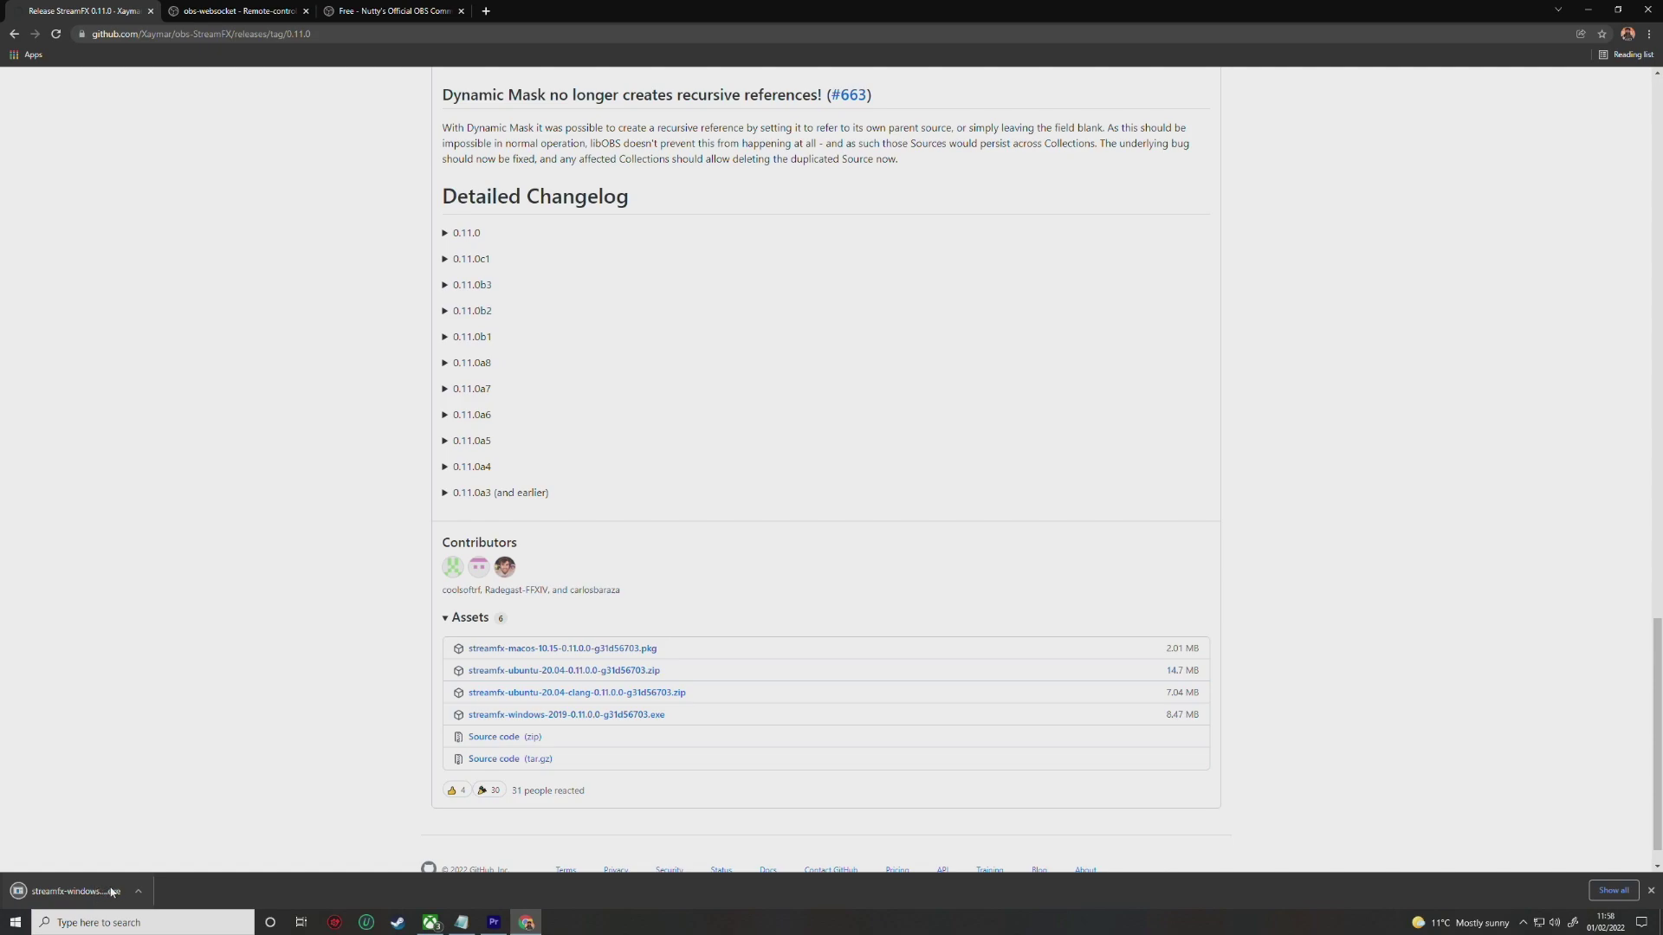
{"action": "left_click", "coordinate": [104, 893]}
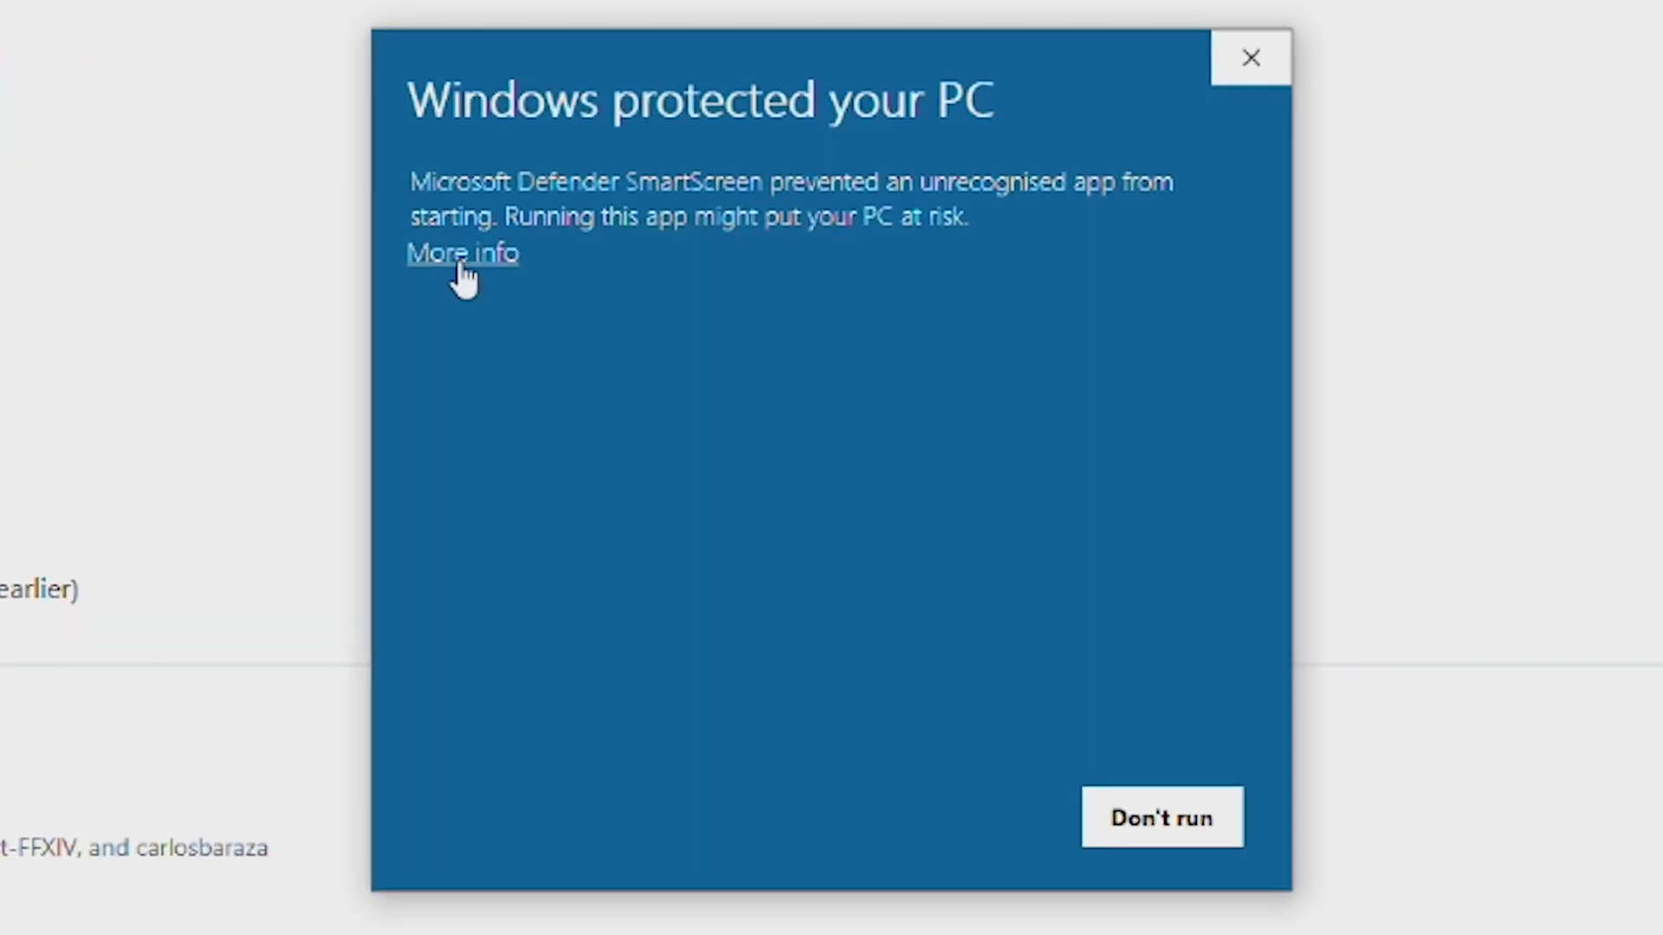
{"action": "left_click", "coordinate": [464, 256]}
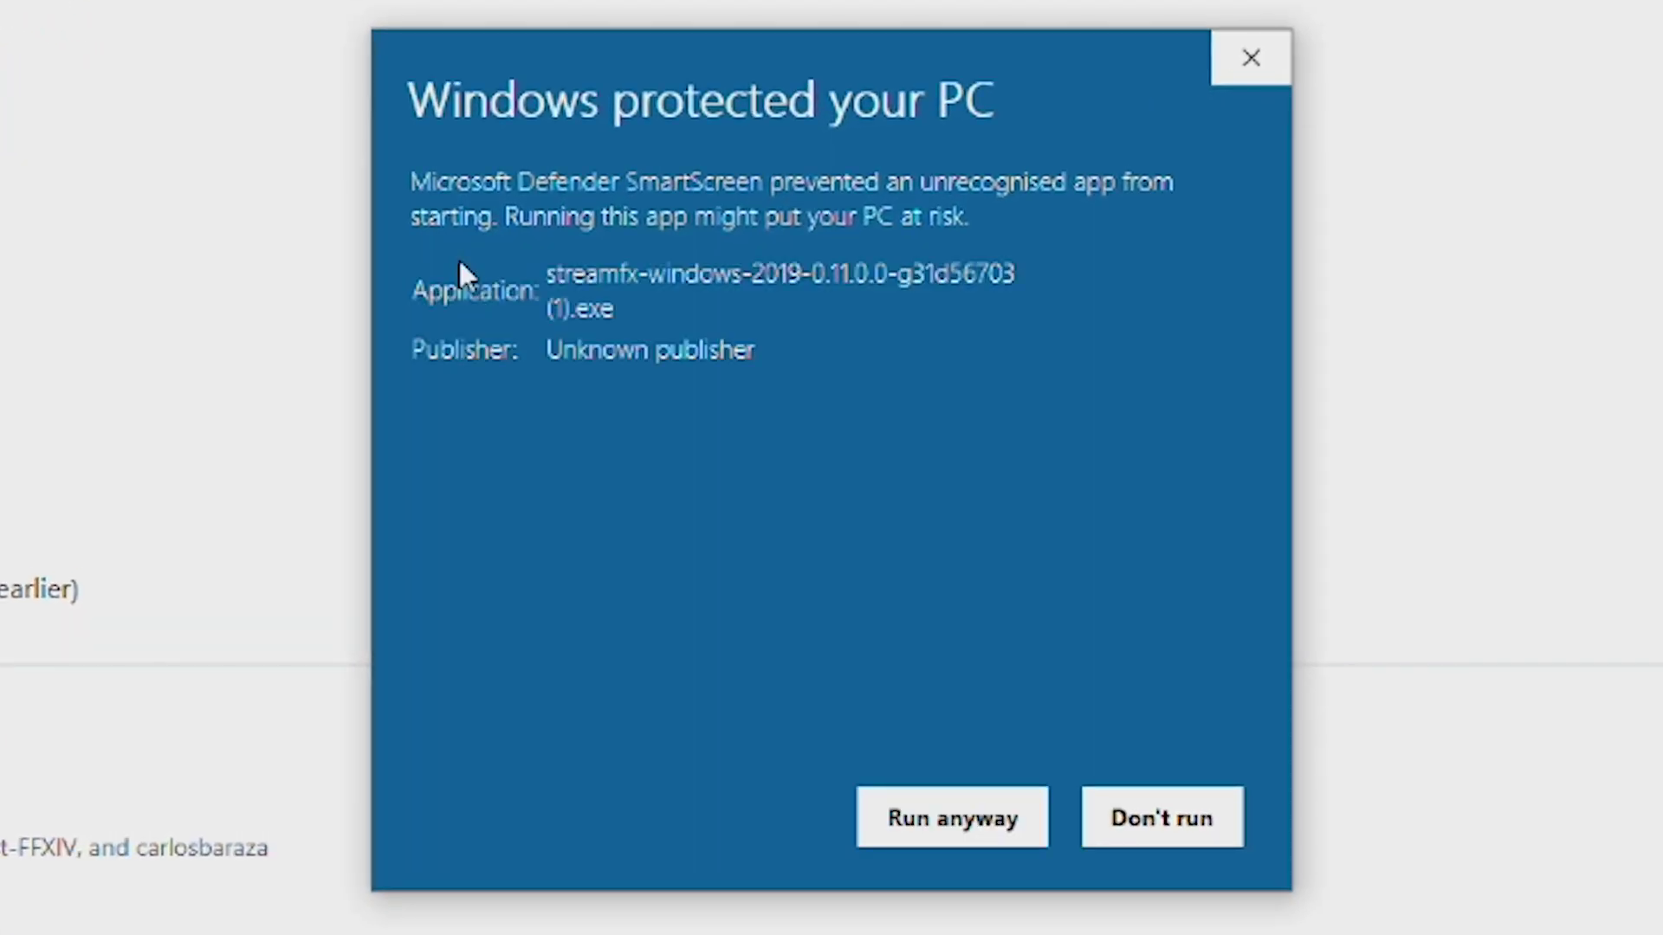
{"action": "left_click", "coordinate": [953, 832]}
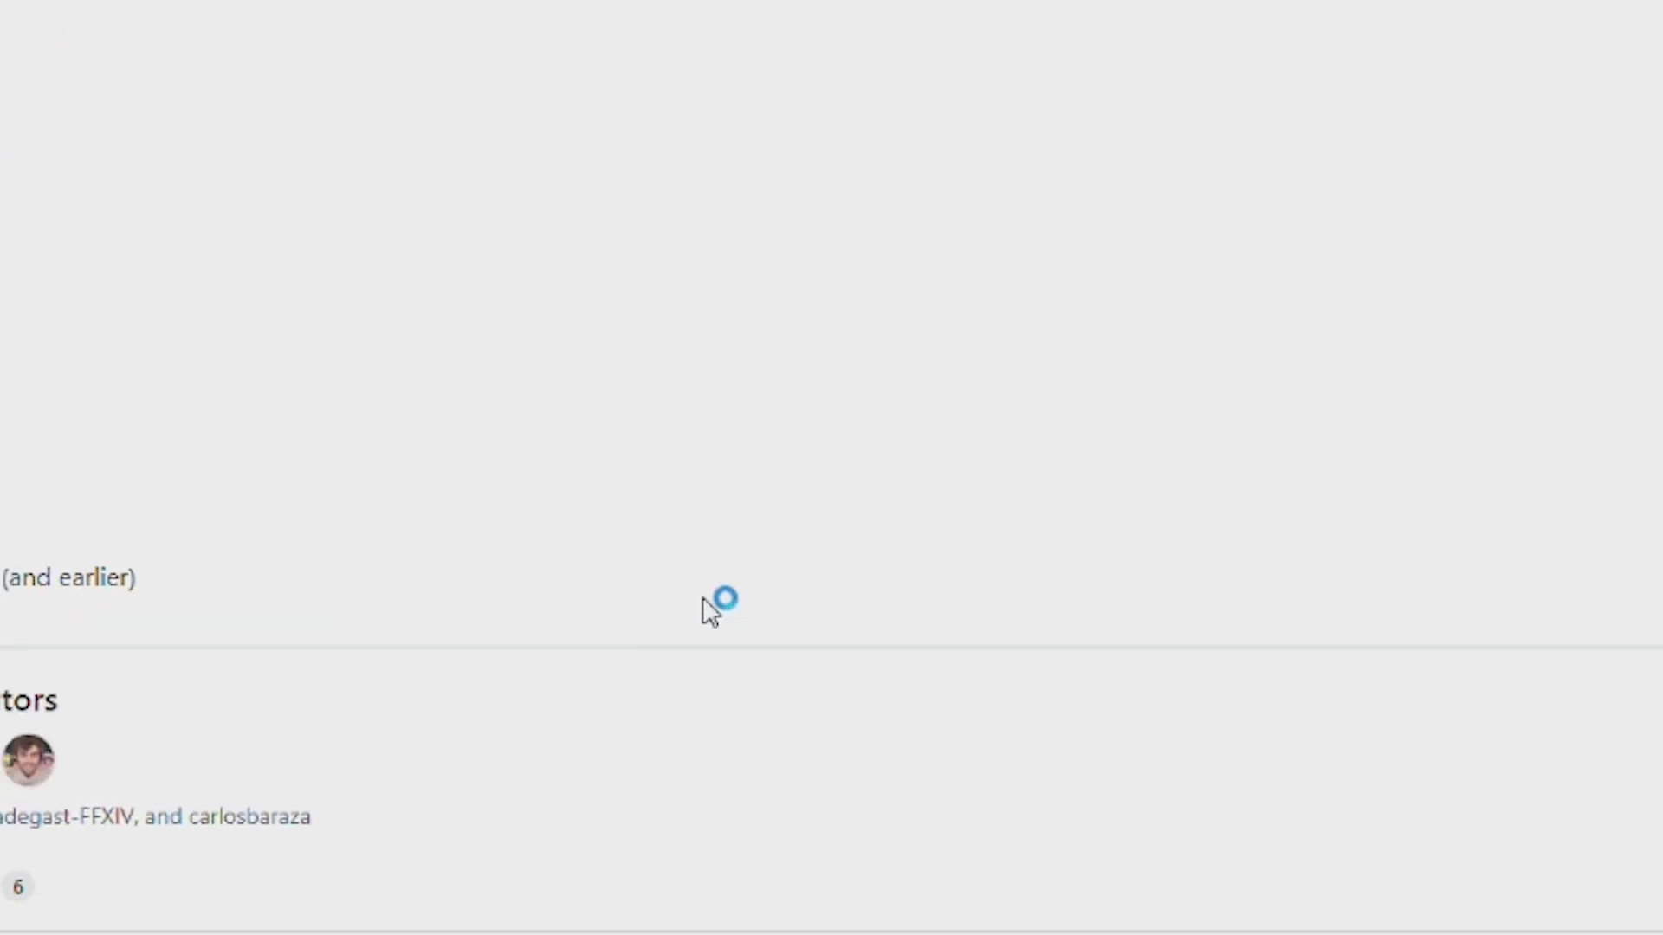
Step: Install StreamFX 0.11.0 through Setup, allowing changes and accepting the licence
{"action": "left_click", "coordinate": [798, 454]}
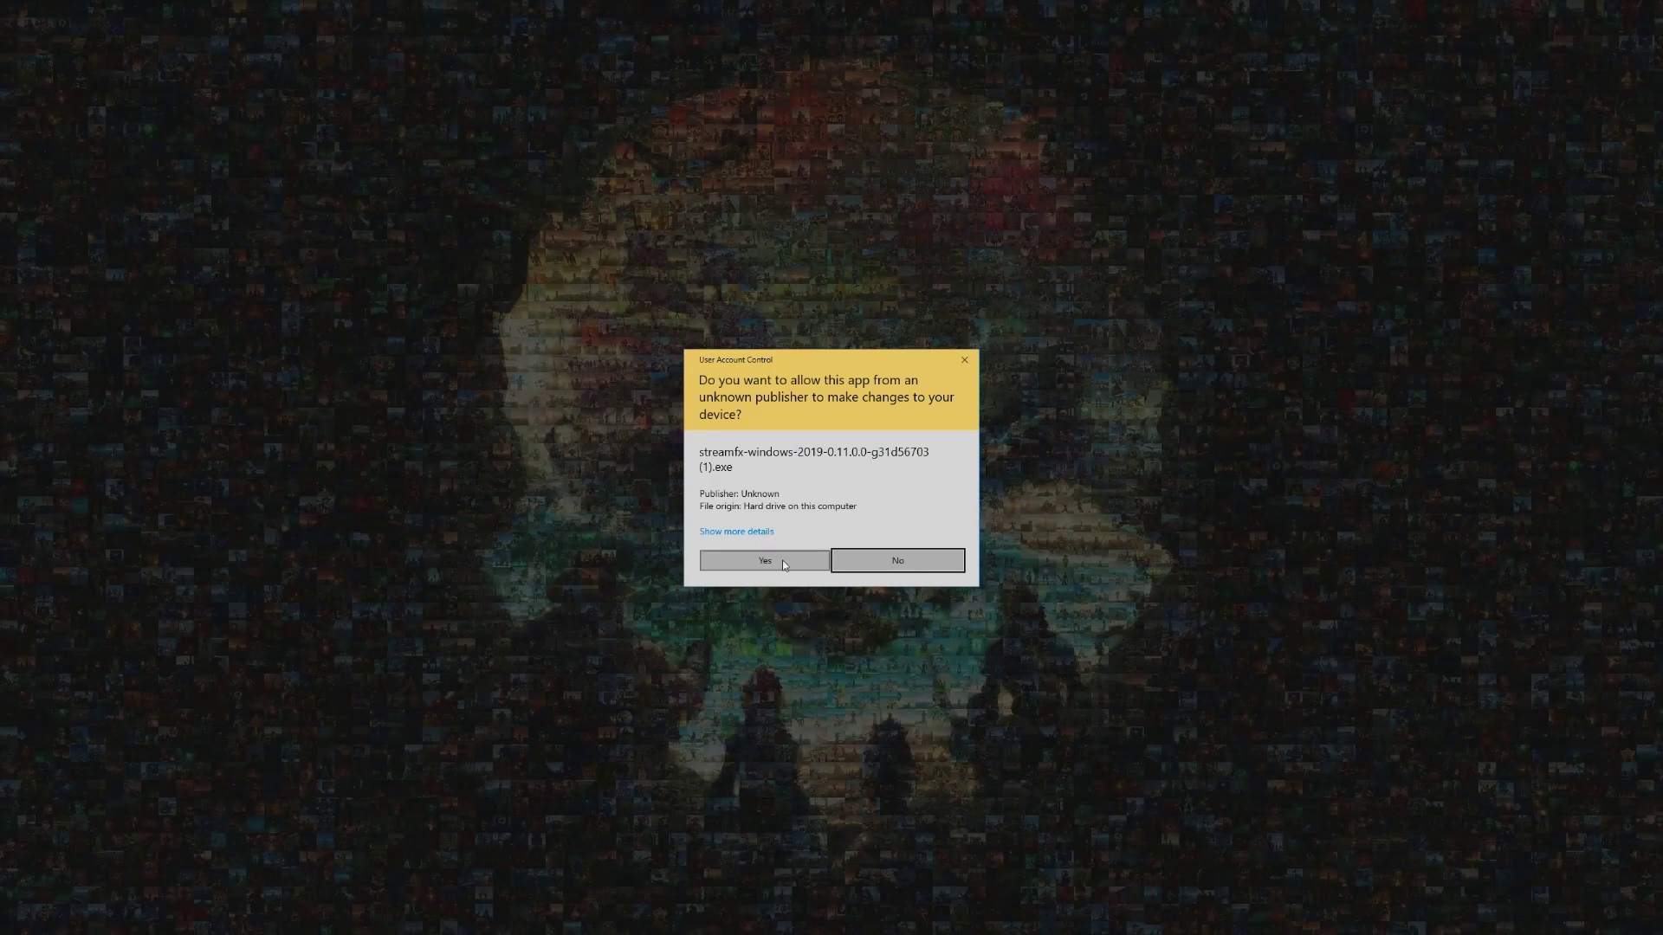
{"action": "left_click", "coordinate": [783, 560]}
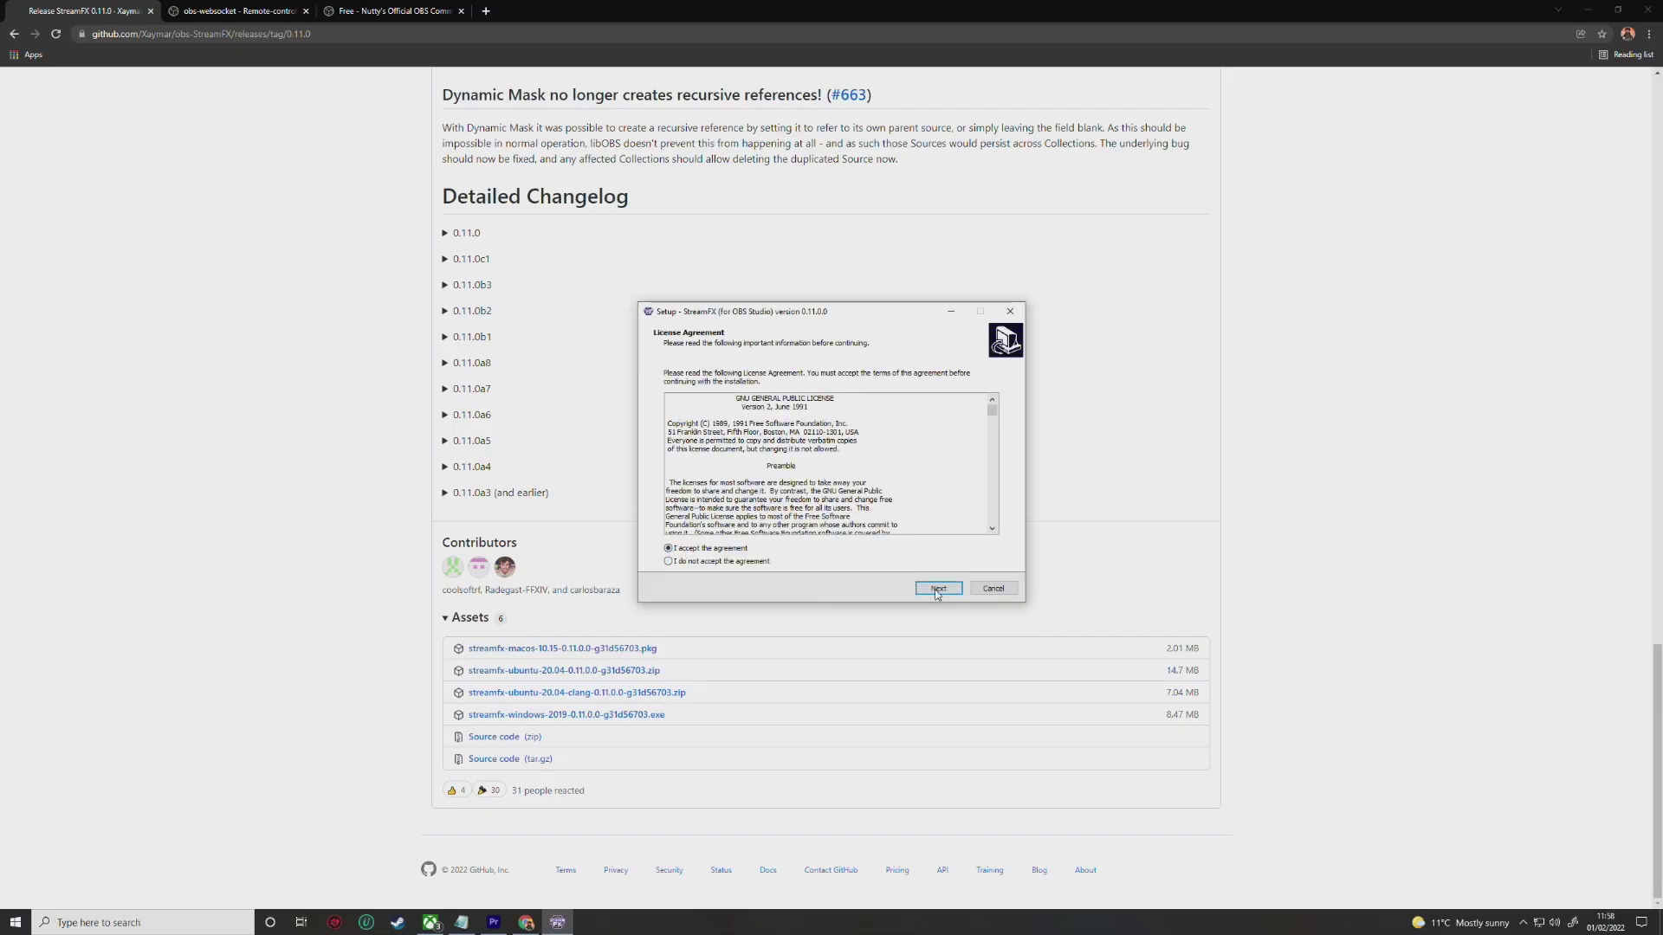
{"action": "left_click", "coordinate": [933, 591]}
{"action": "left_click", "coordinate": [936, 592]}
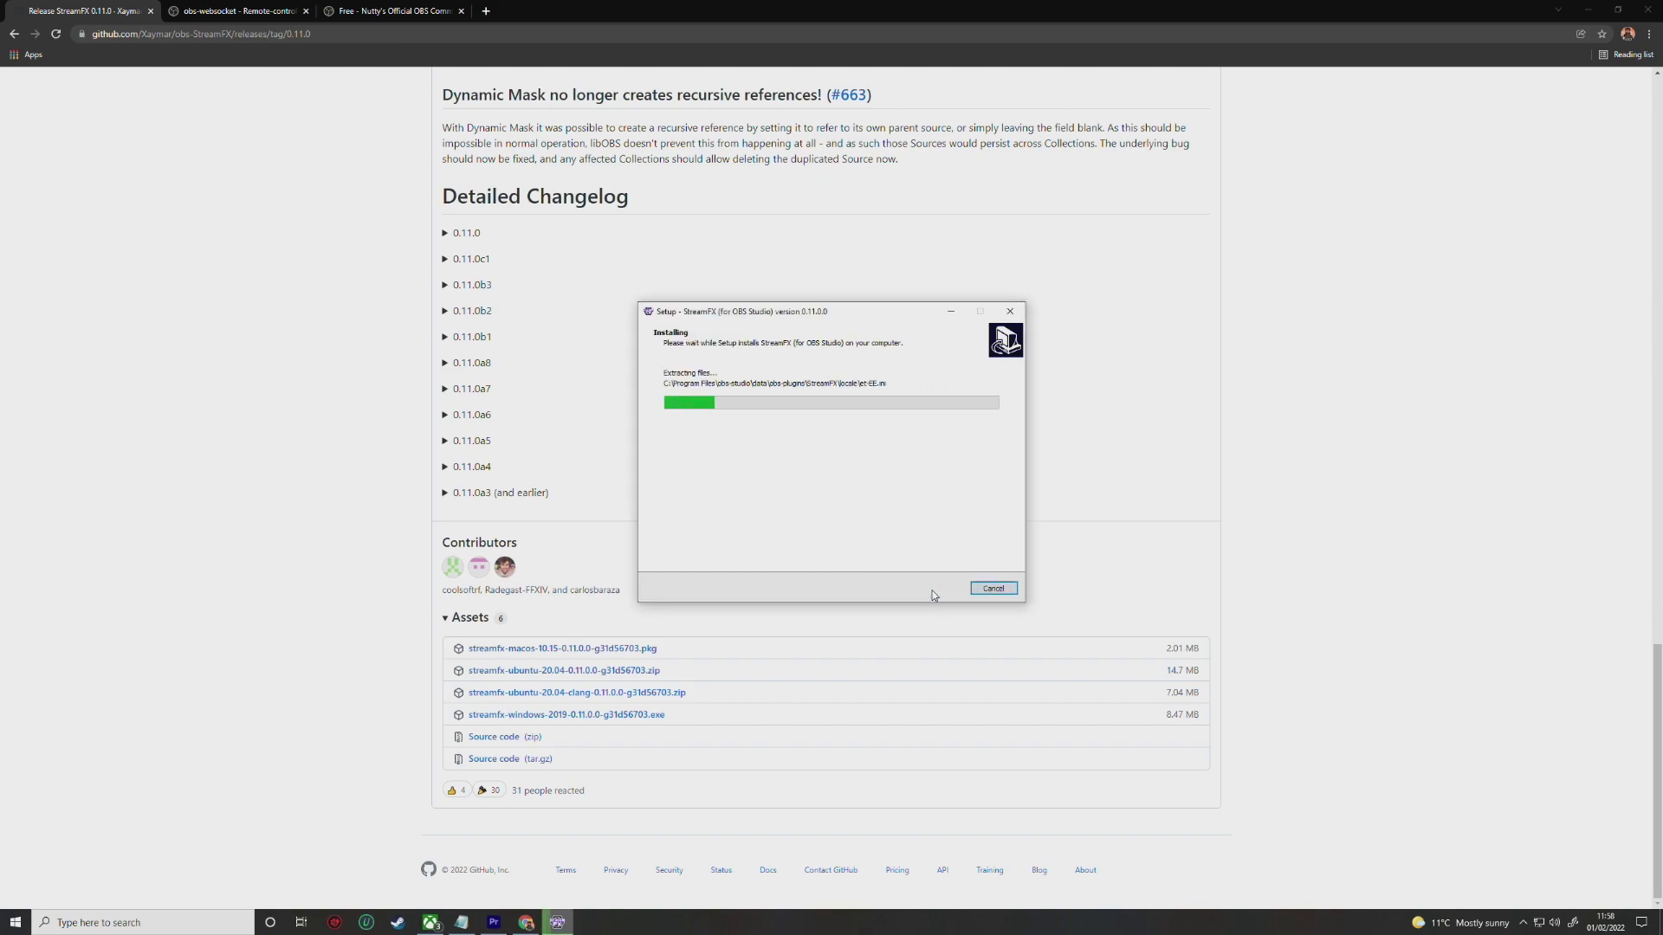
{"action": "left_click", "coordinate": [933, 592]}
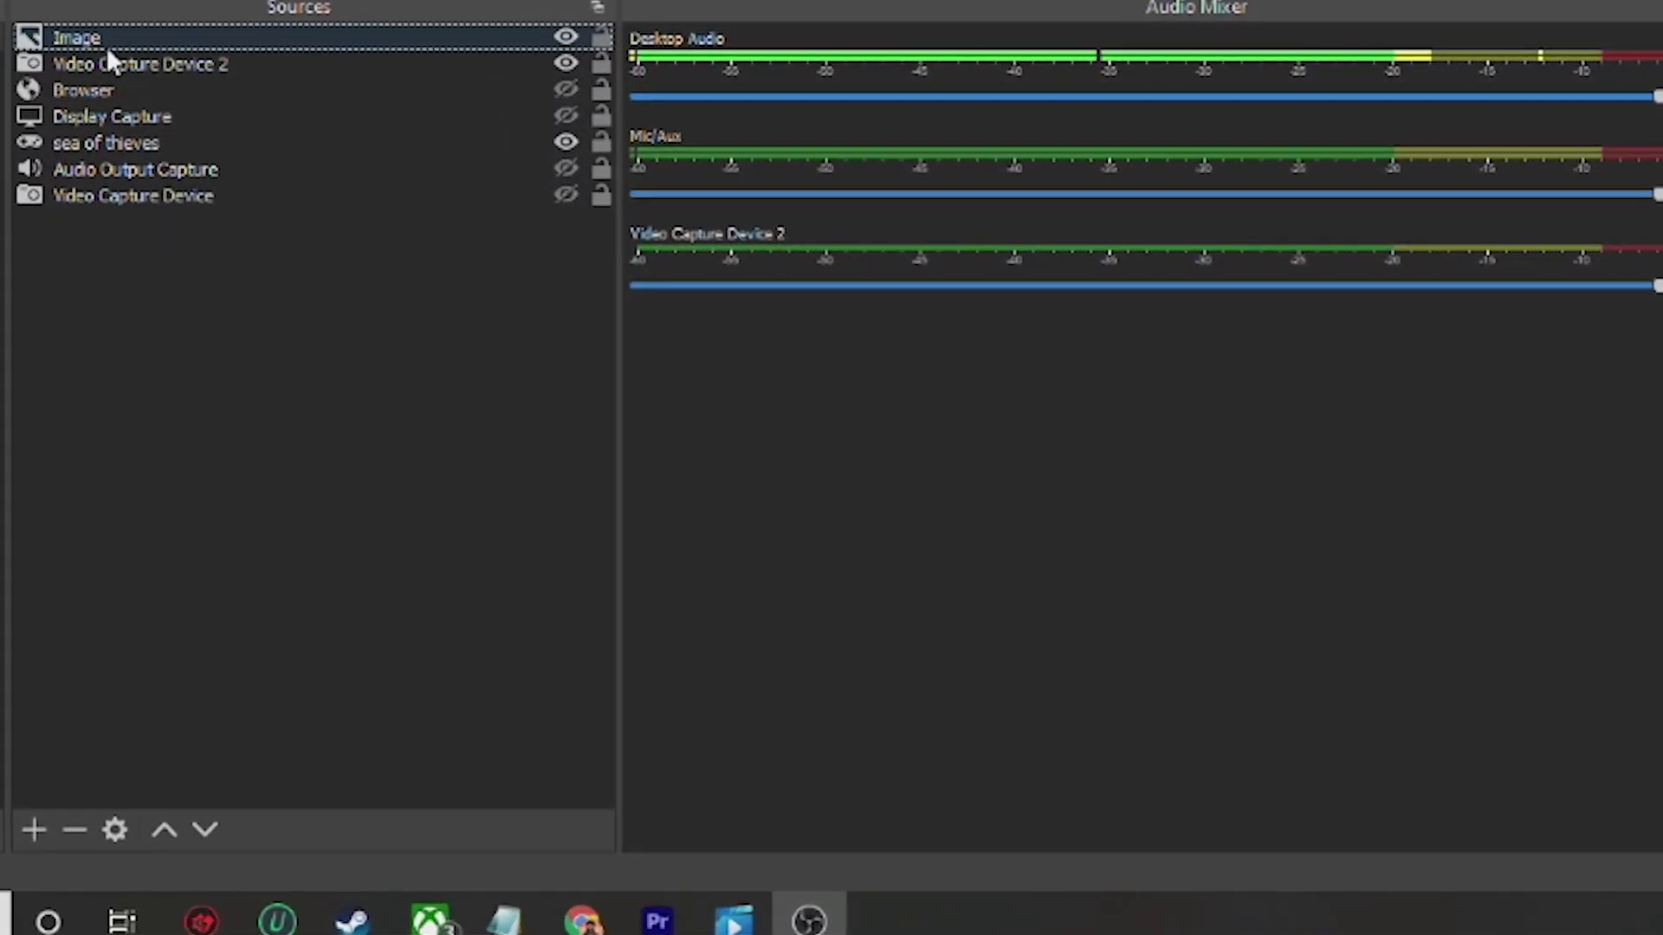
Step: Add a filter named Blur to the Image source
{"action": "right_click", "coordinate": [294, 555]}
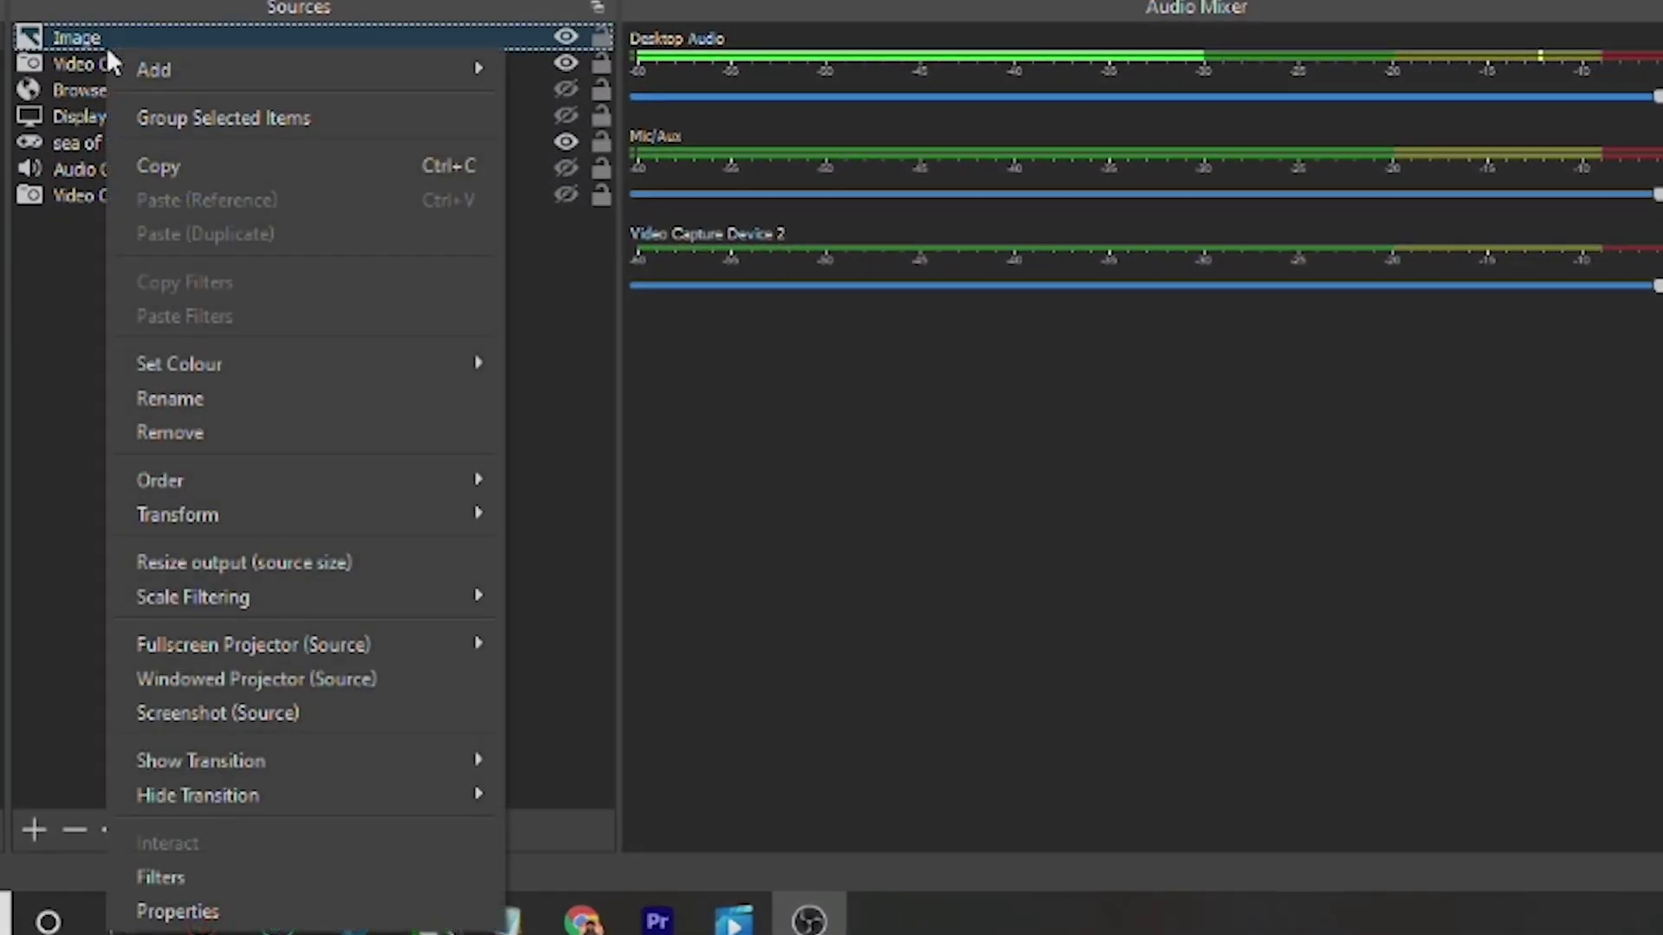
{"action": "left_click", "coordinate": [234, 878]}
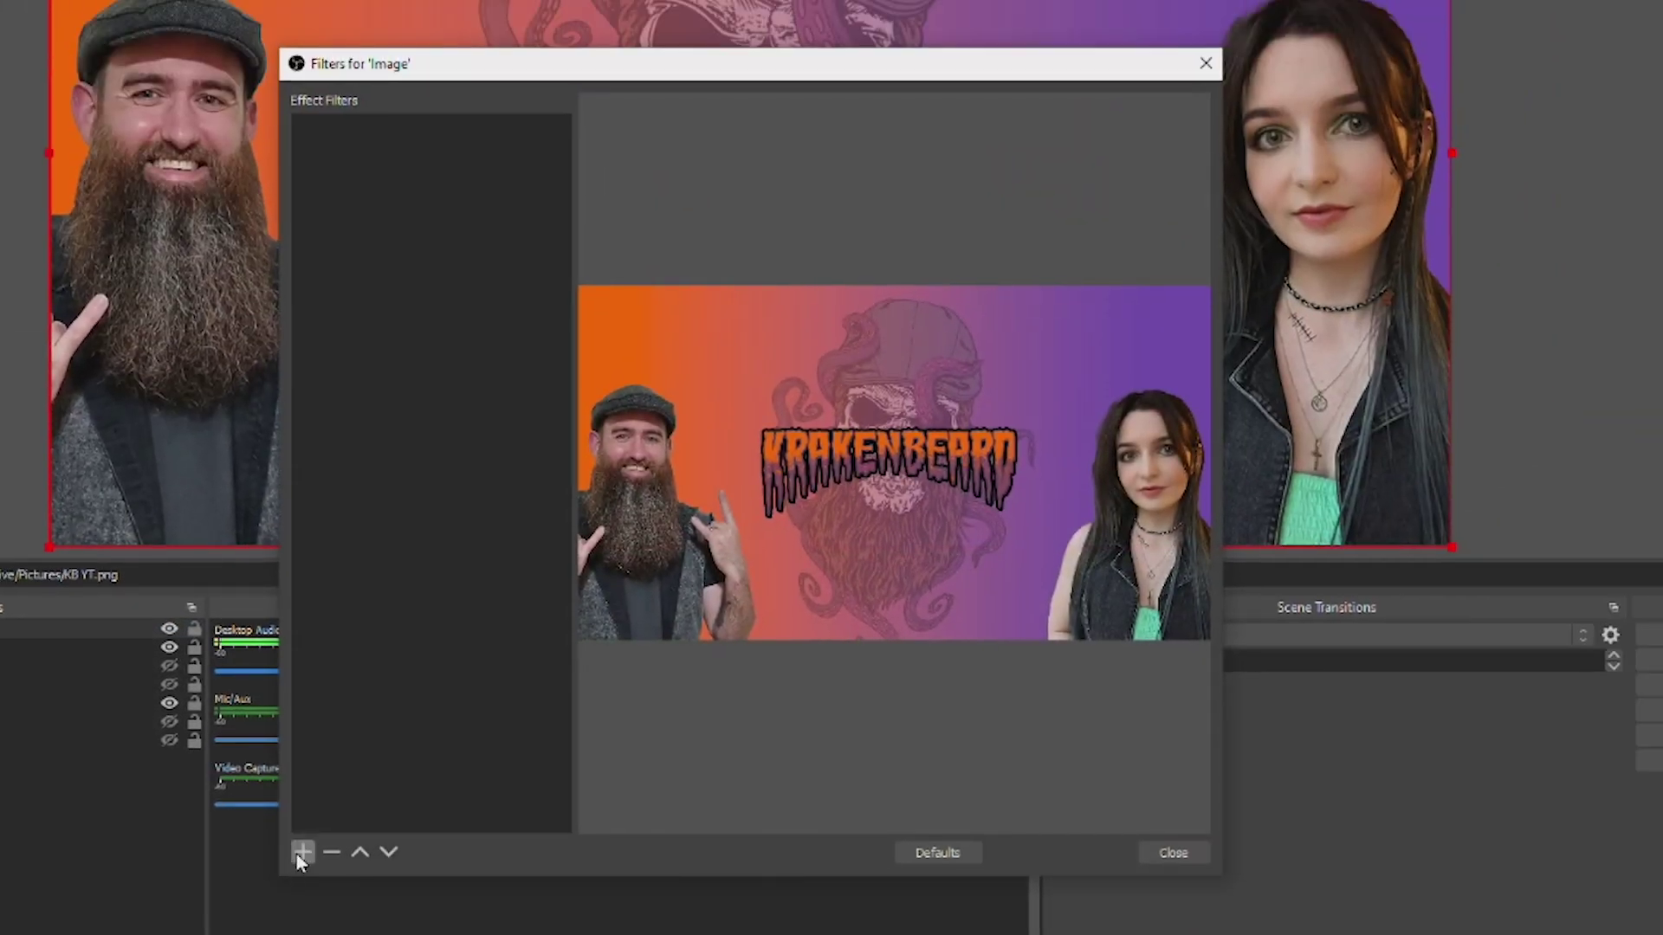
{"action": "left_click", "coordinate": [296, 854]}
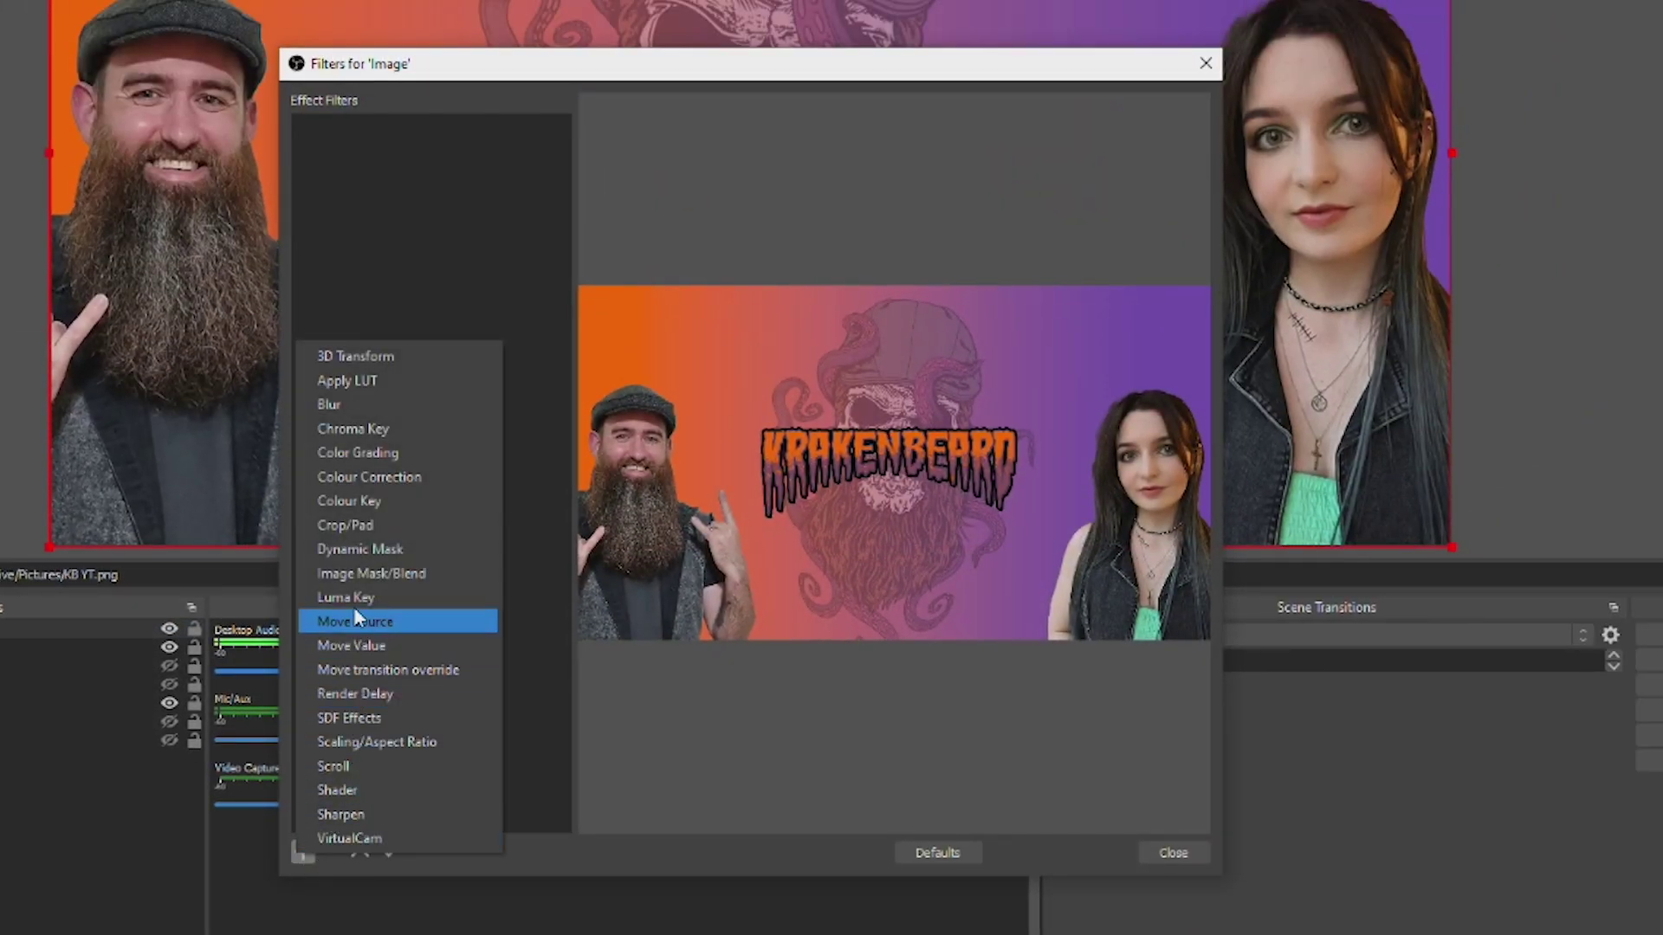
{"action": "left_click", "coordinate": [353, 404]}
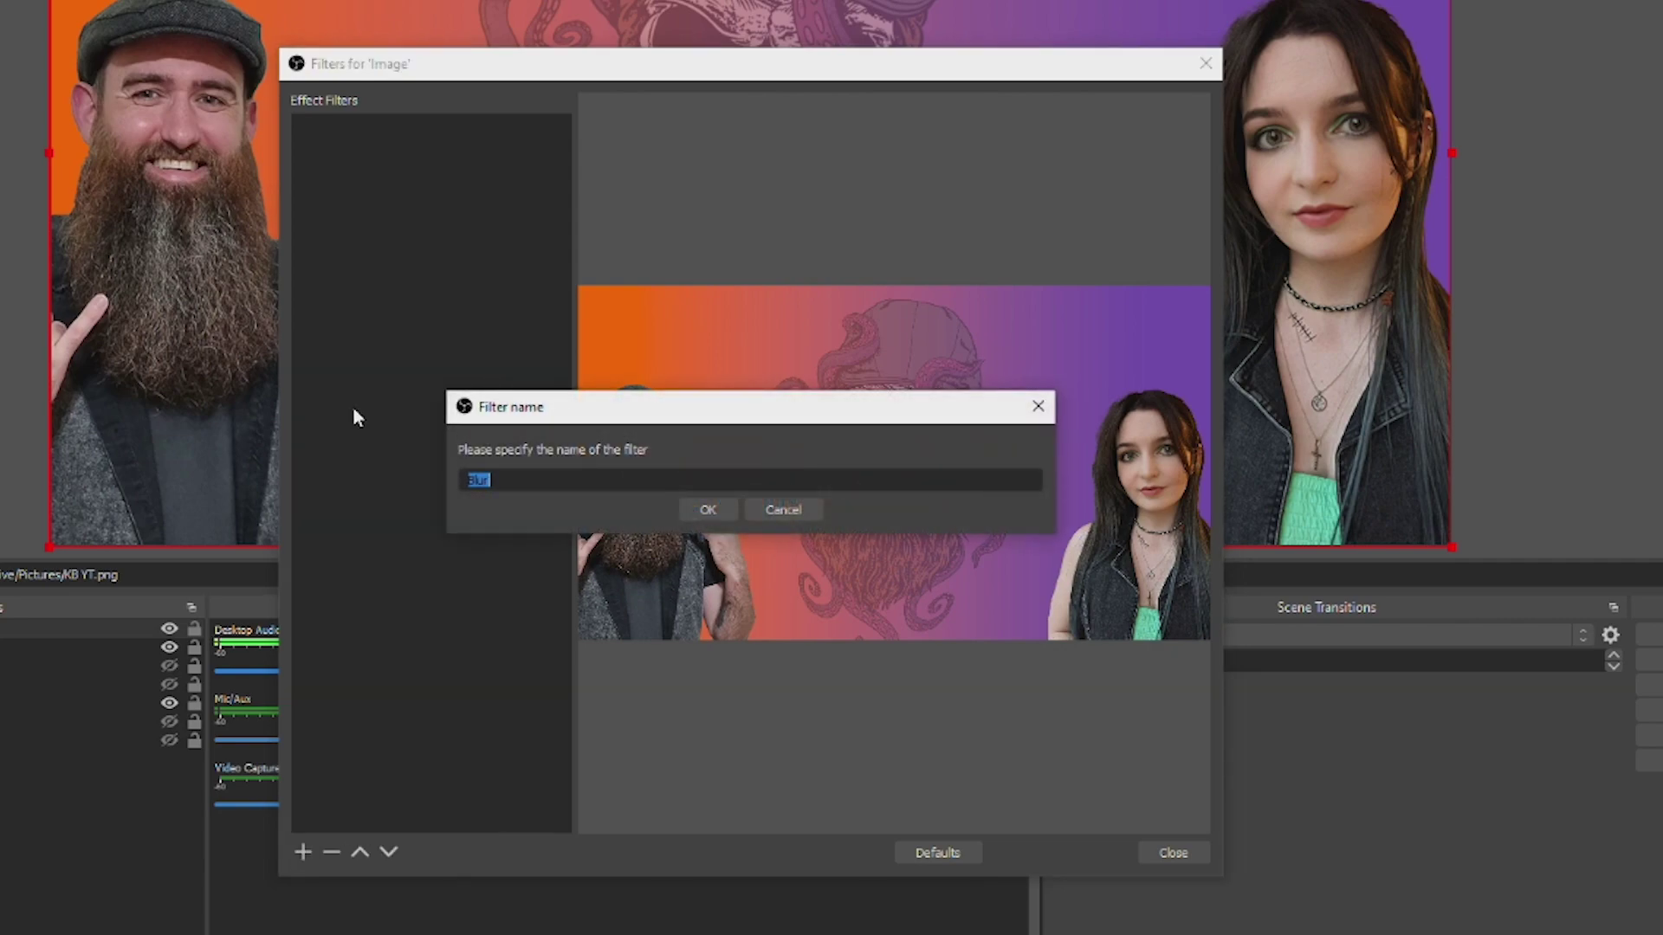
{"action": "left_click", "coordinate": [710, 510]}
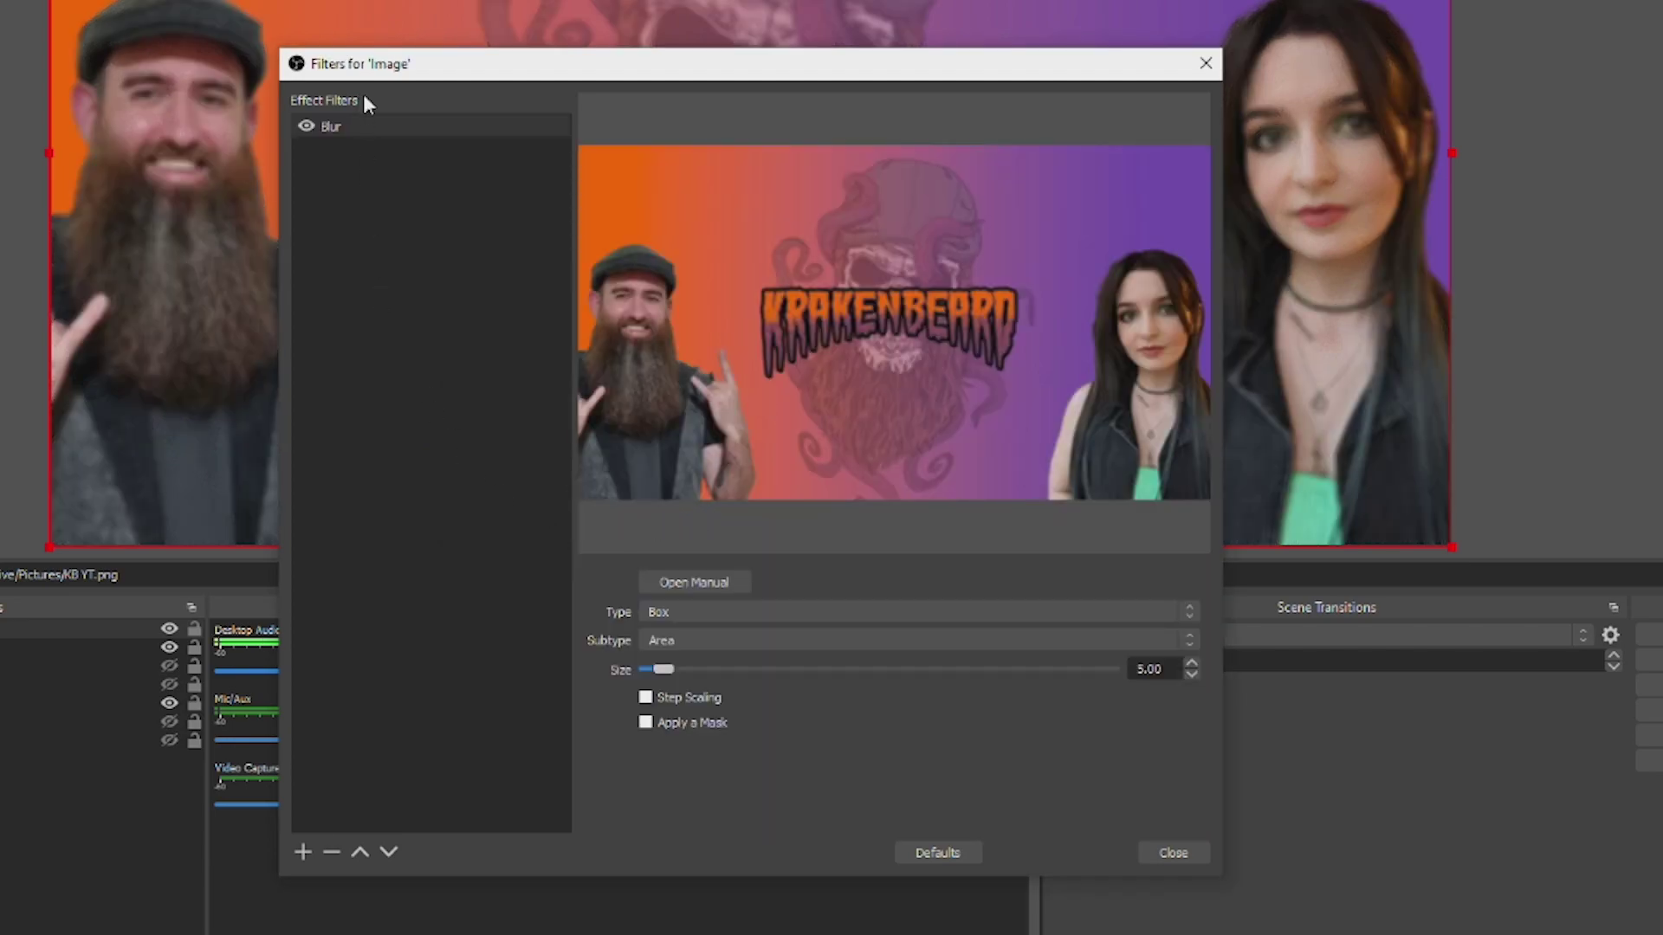
Step: Set the Blur filter to Box/Area with size 69, then disable it
{"action": "left_click", "coordinate": [718, 610]}
{"action": "left_click", "coordinate": [720, 620]}
{"action": "left_click", "coordinate": [720, 633]}
{"action": "left_click", "coordinate": [720, 632]}
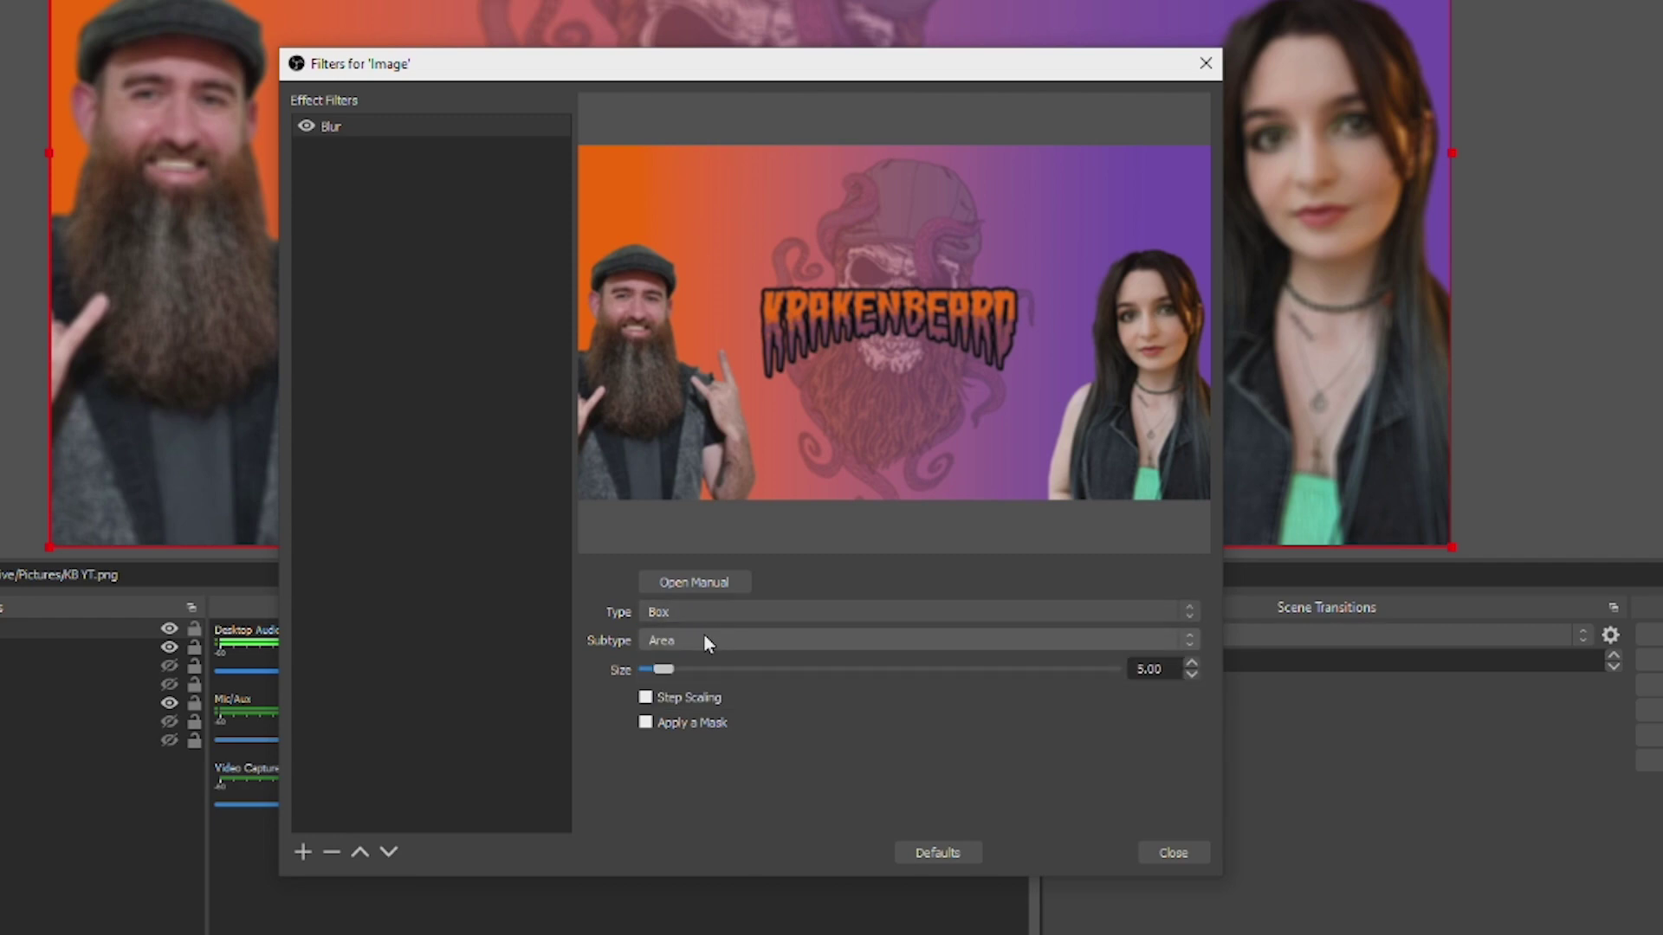
{"action": "left_click_drag", "start_coordinate": [675, 669], "coordinate": [899, 673]}
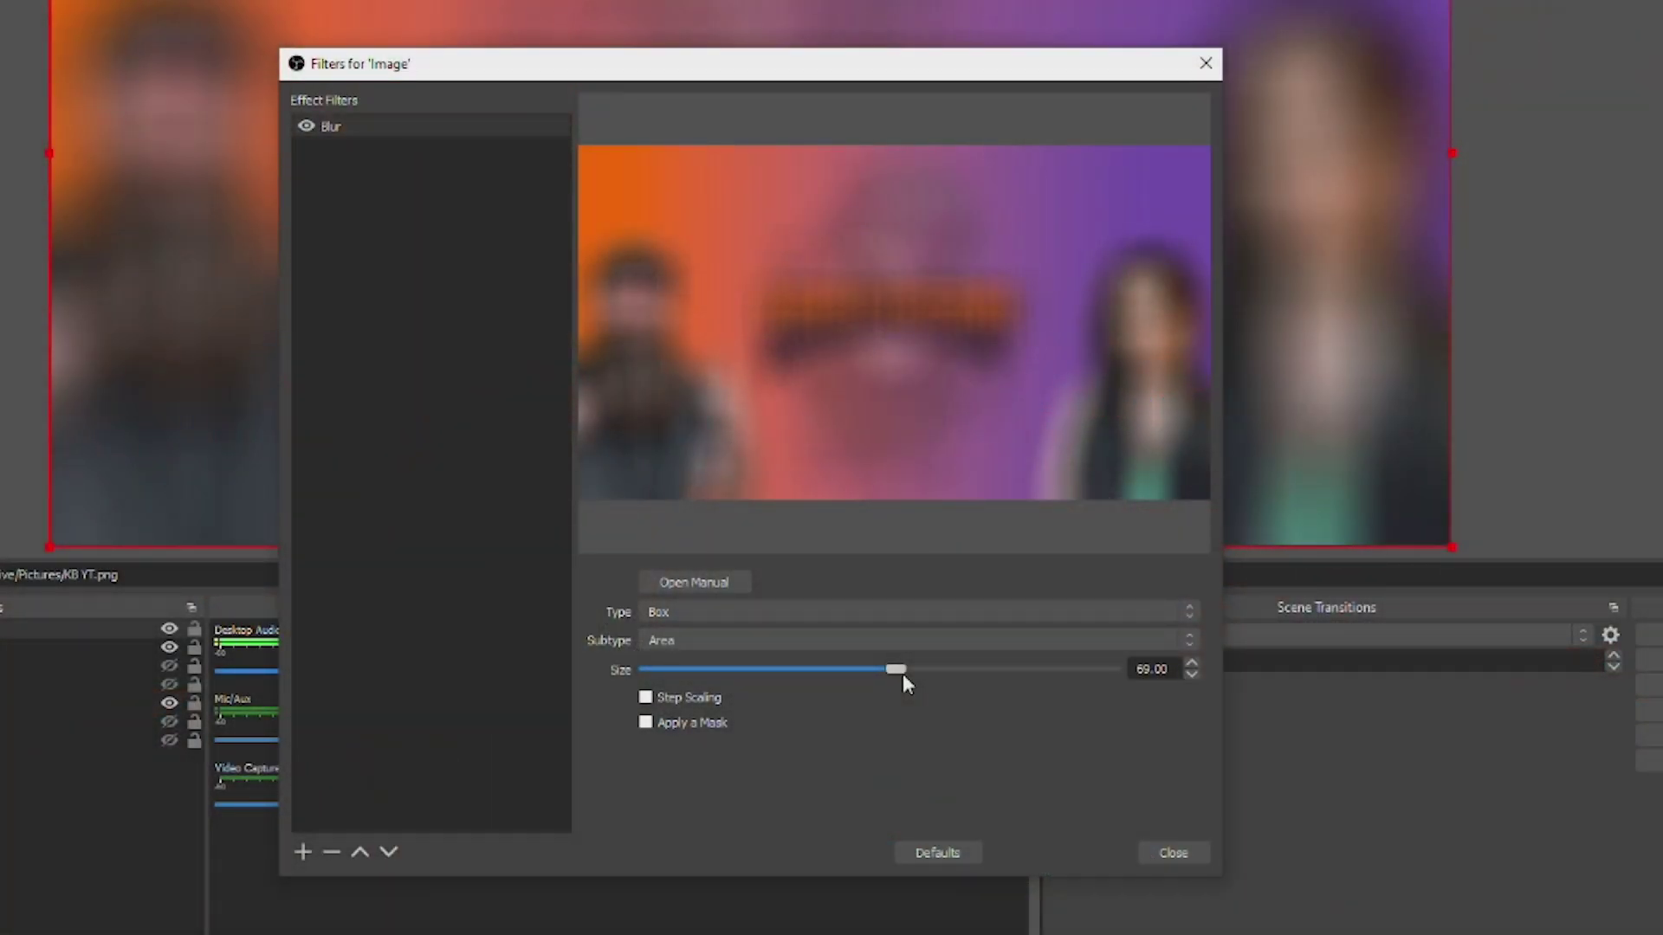
{"action": "left_click", "coordinate": [308, 126]}
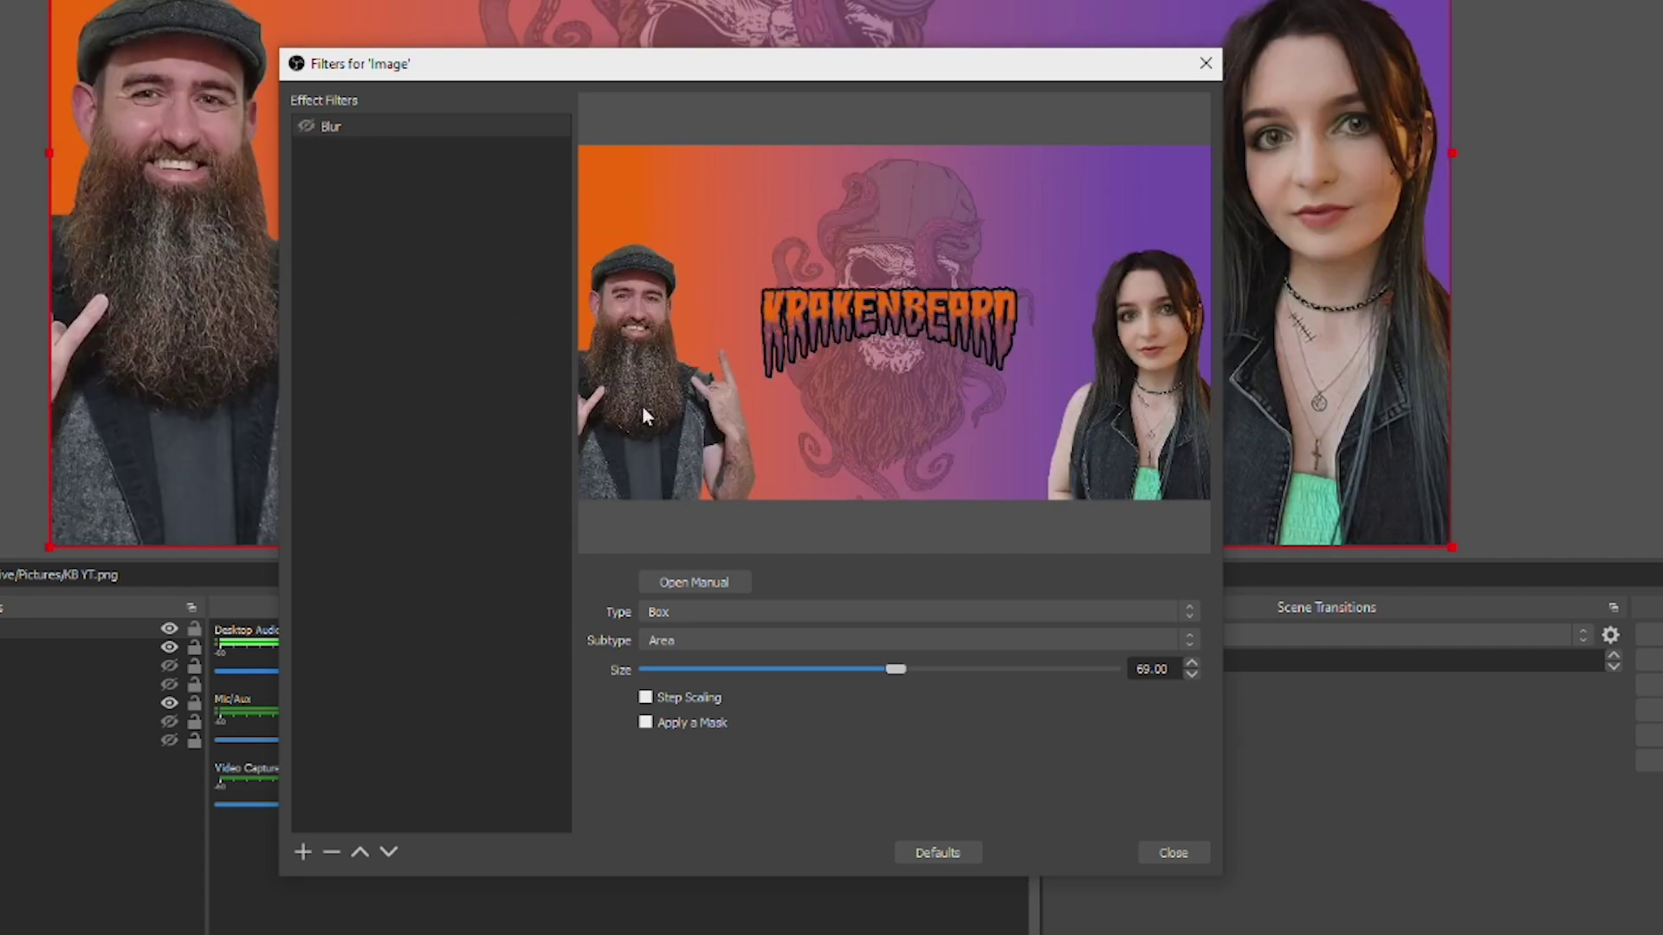
{"action": "left_click", "coordinate": [1159, 856]}
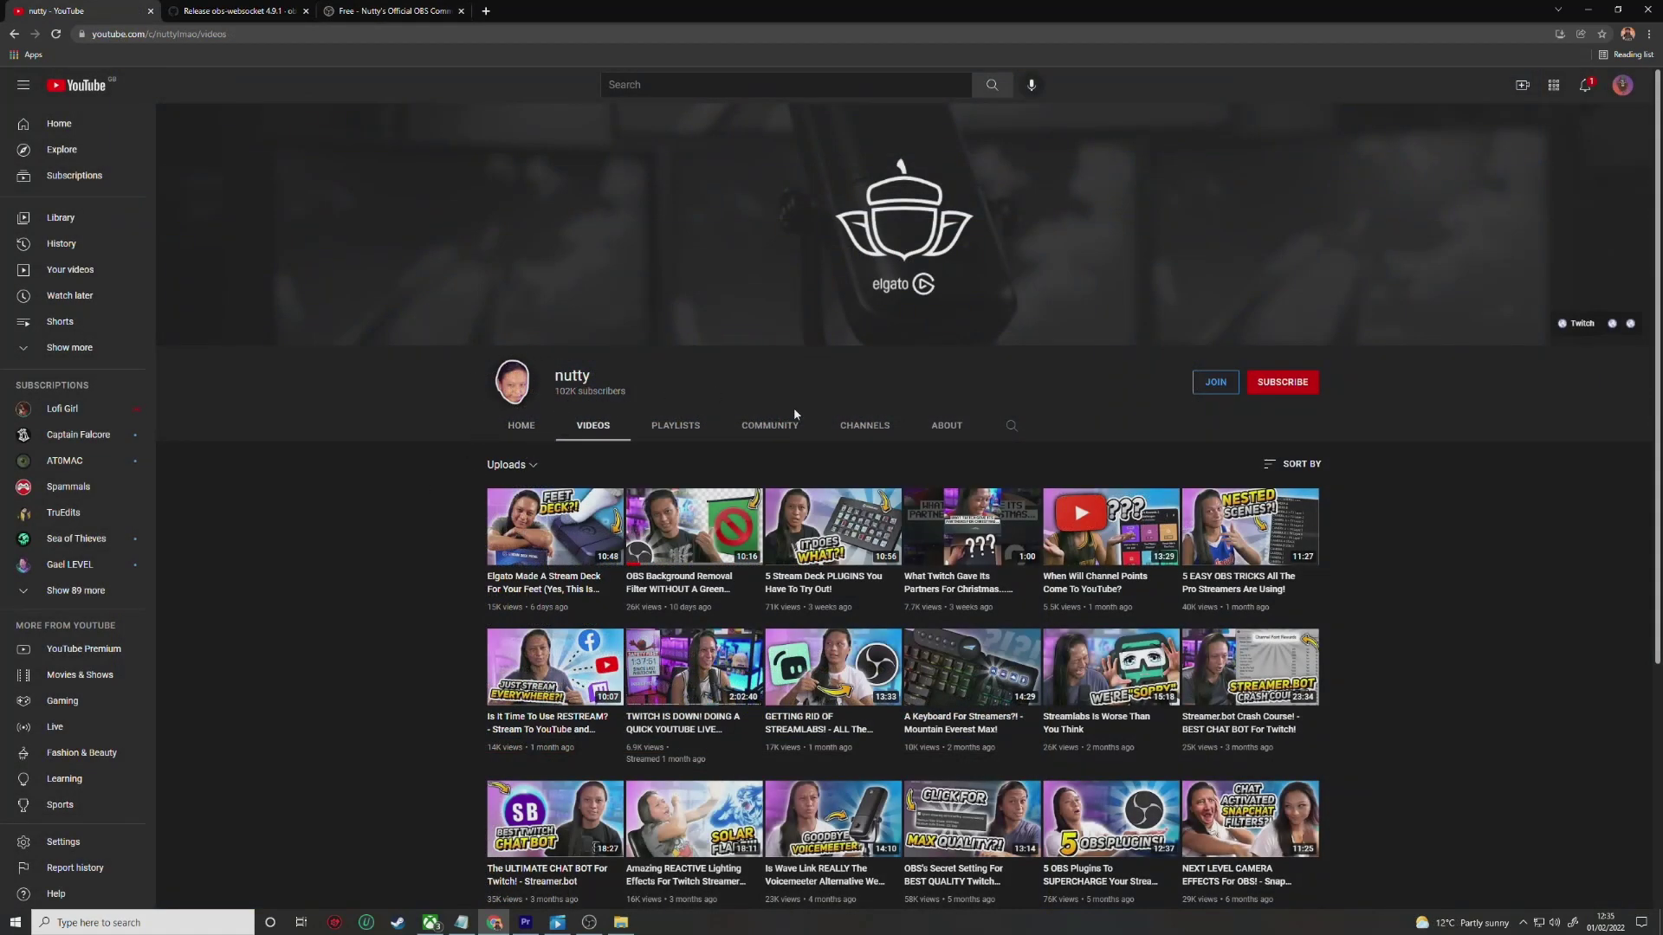
Step: Scroll through the NOOBS CMDR creator's uploaded videos on YouTube
{"action": "scroll", "coordinate": [793, 413], "scroll_direction": "down", "scroll_amount": 4}
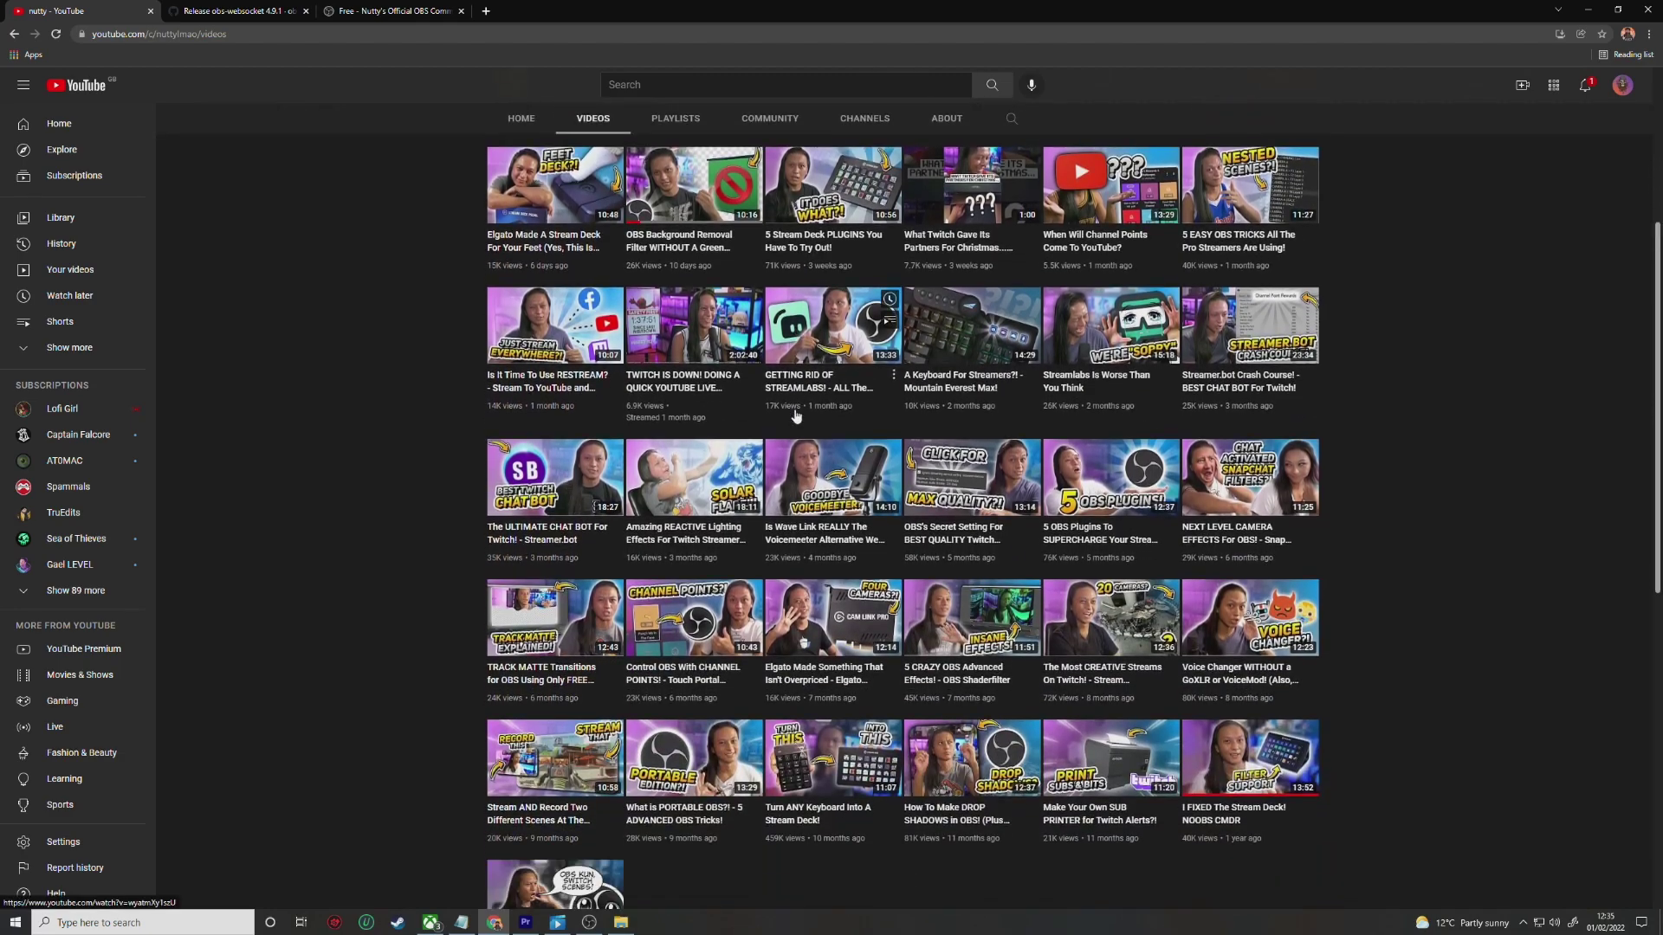
{"action": "scroll", "coordinate": [795, 416], "scroll_direction": "down", "scroll_amount": 5}
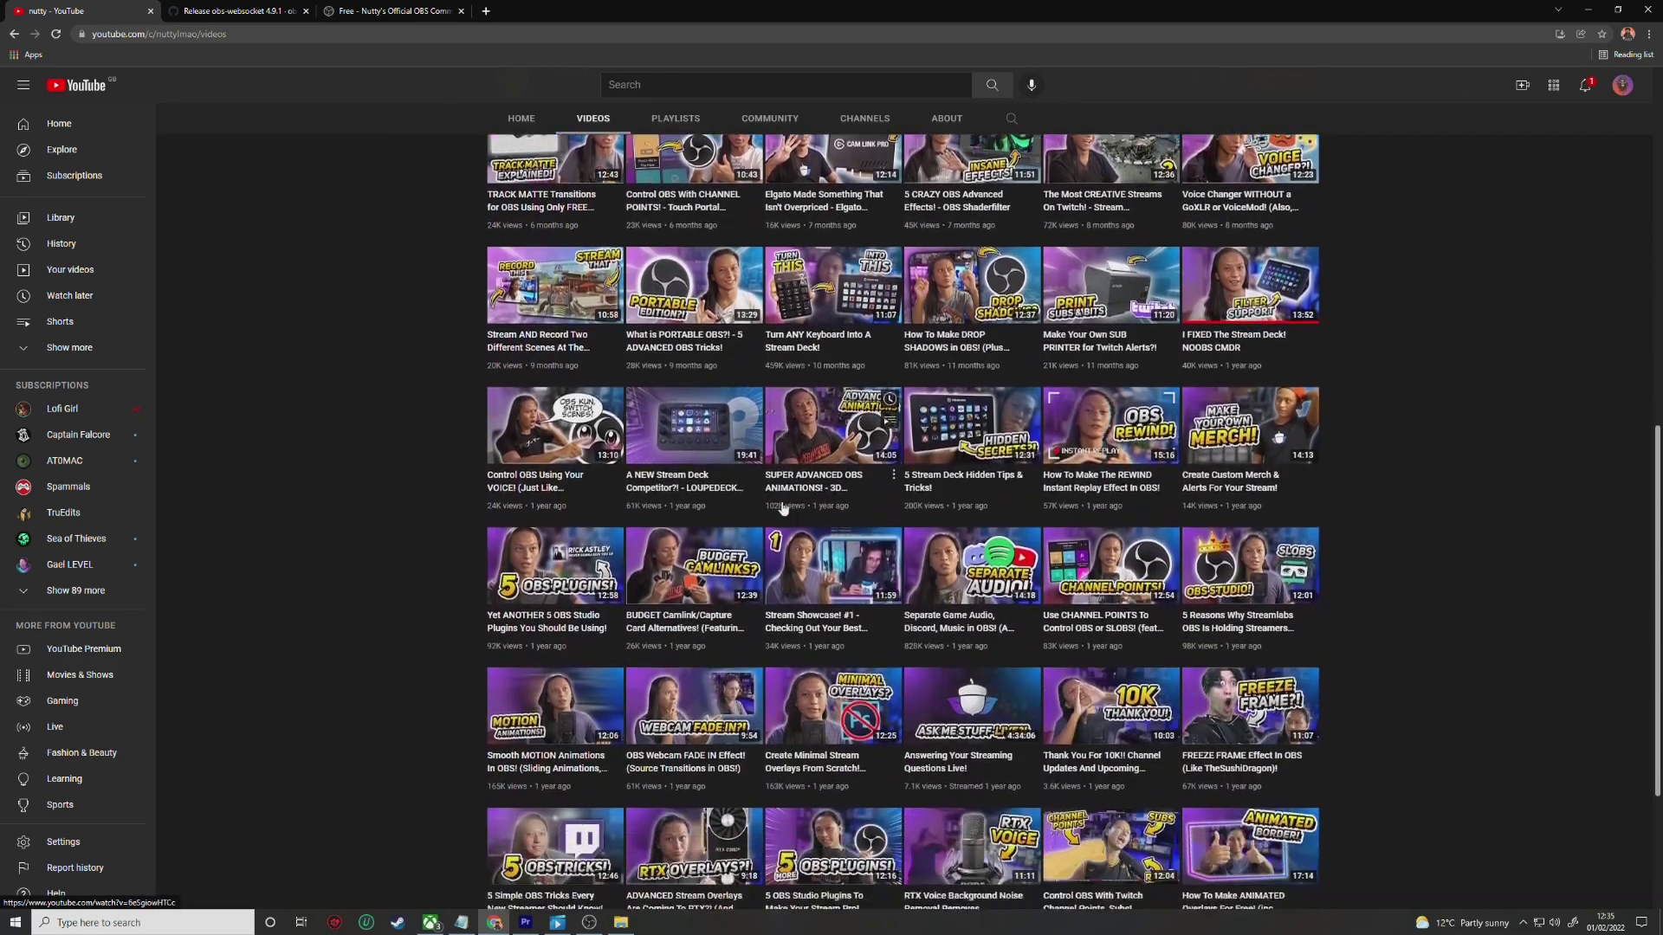
{"action": "scroll", "coordinate": [783, 508], "scroll_direction": "down", "scroll_amount": 1}
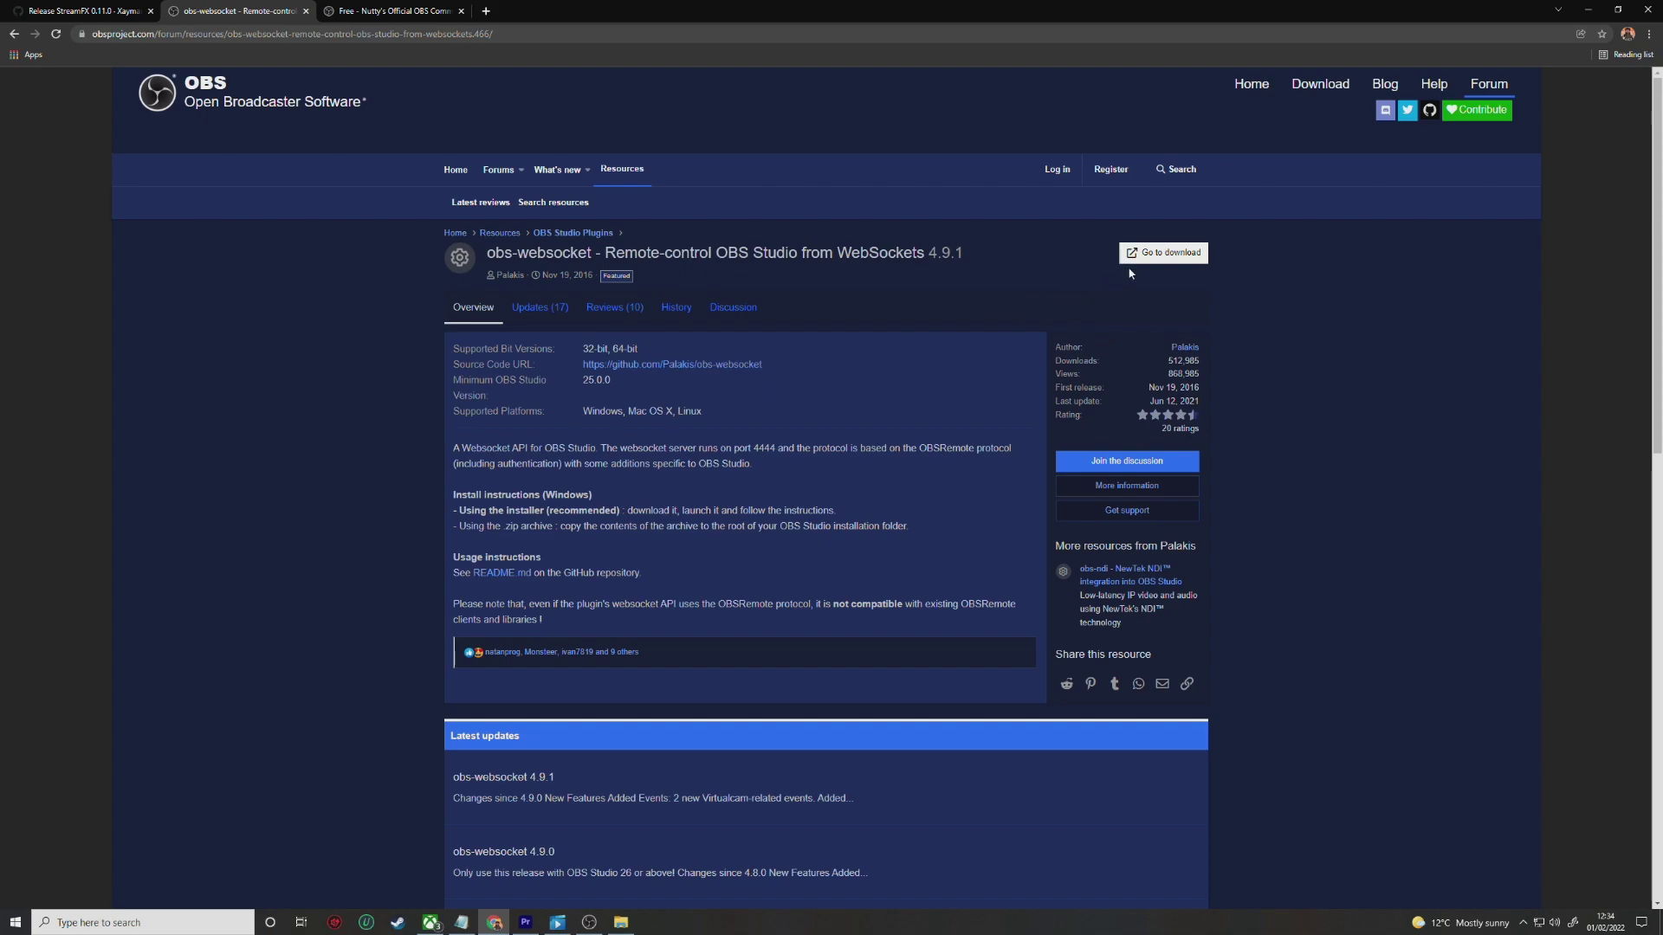
Step: Download the obs-websocket 4.9.1 Windows installer
{"action": "left_click", "coordinate": [1157, 258]}
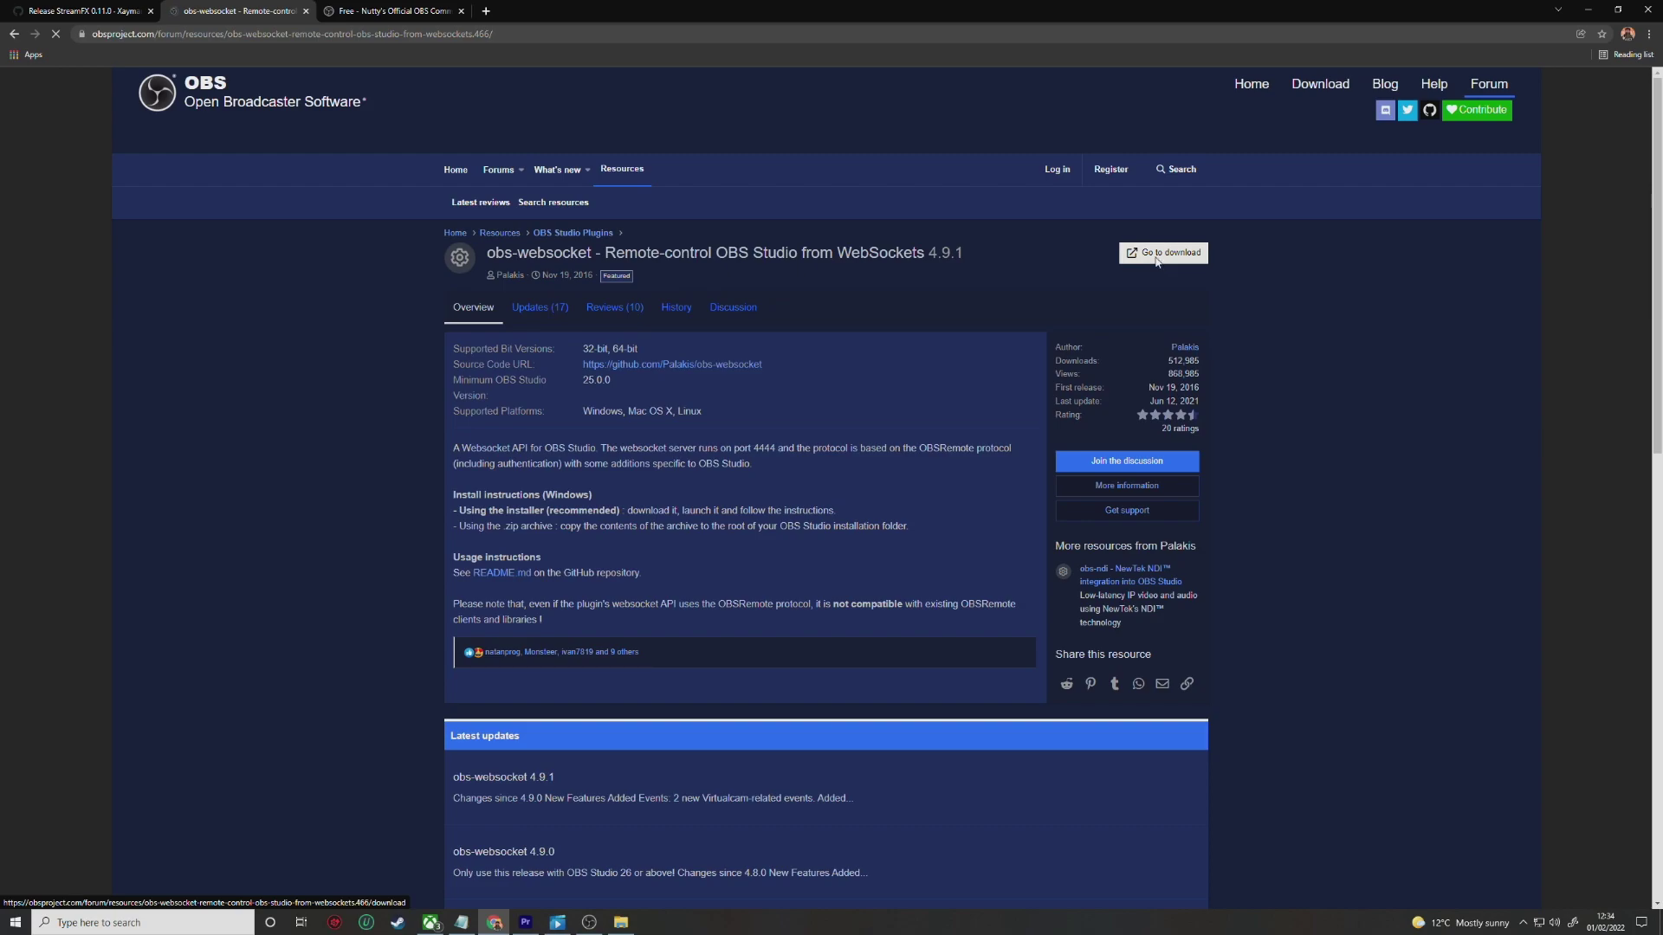
{"action": "scroll", "coordinate": [644, 445], "scroll_direction": "down", "scroll_amount": 15}
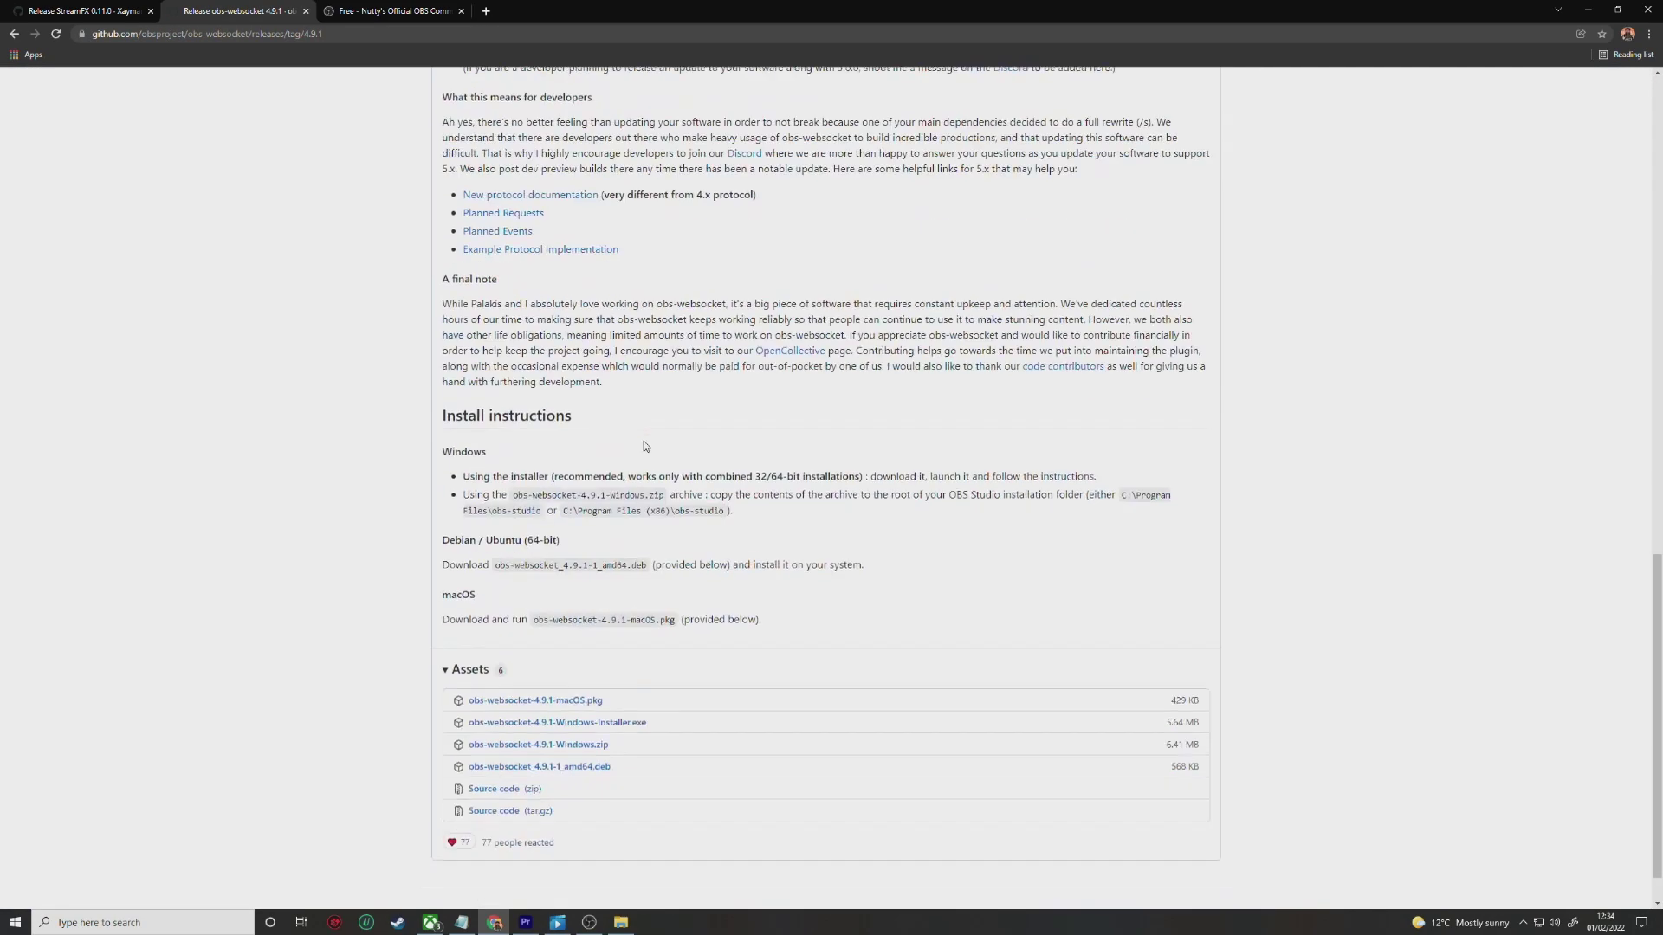
{"action": "scroll", "coordinate": [644, 447], "scroll_direction": "down", "scroll_amount": 1}
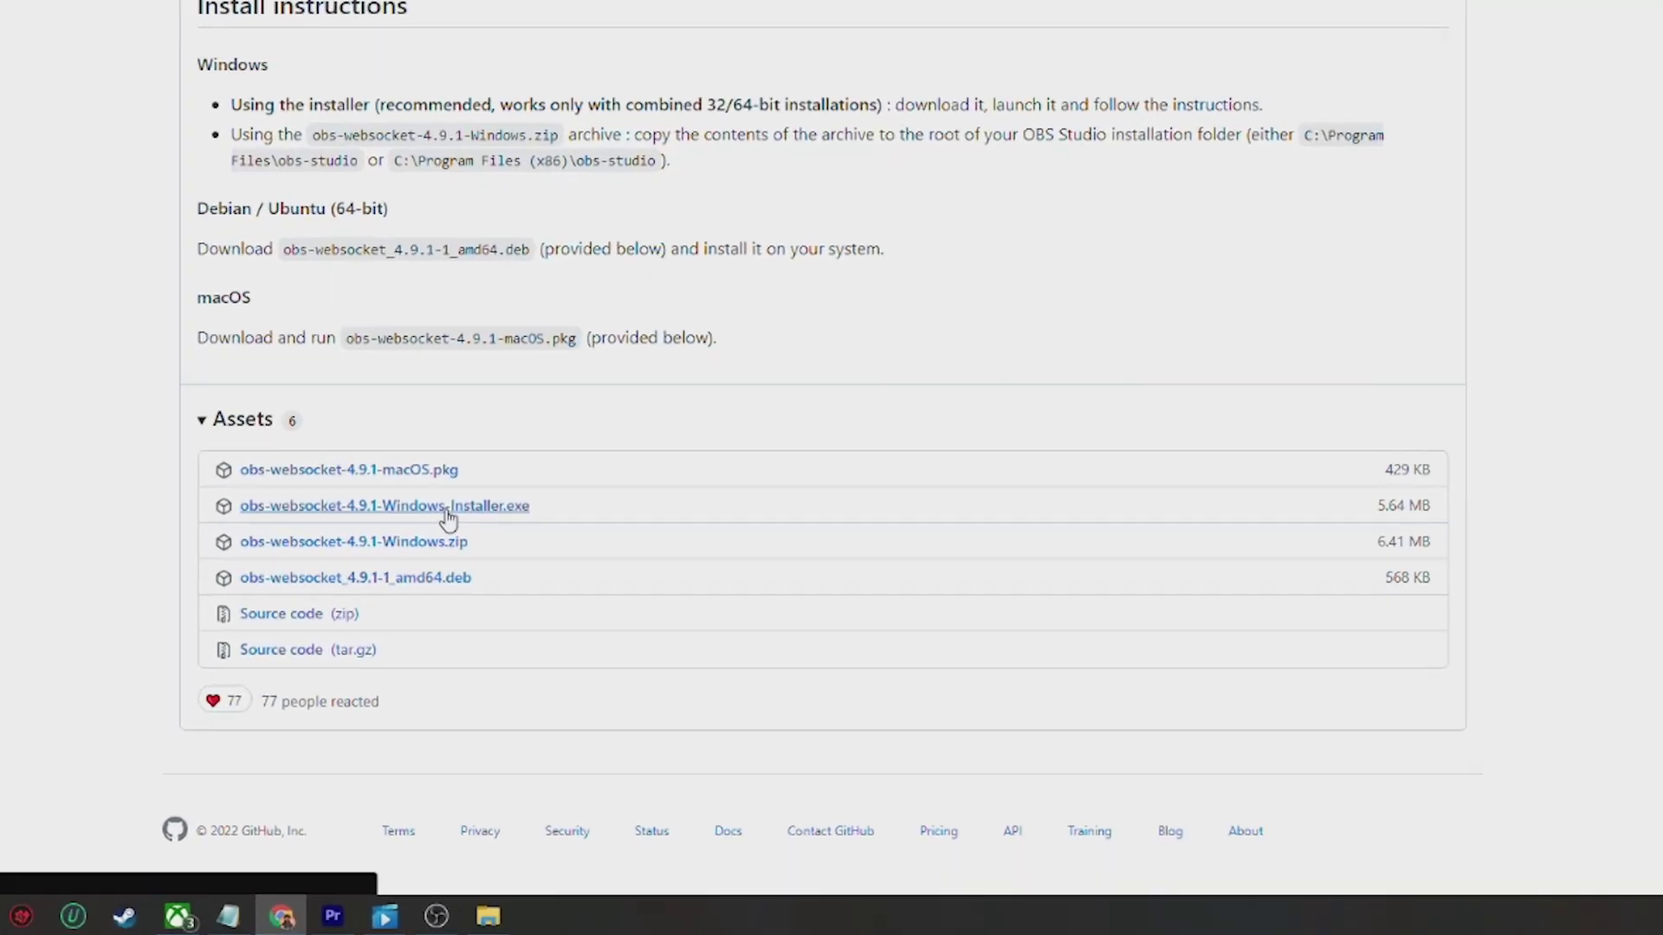
{"action": "left_click", "coordinate": [448, 518]}
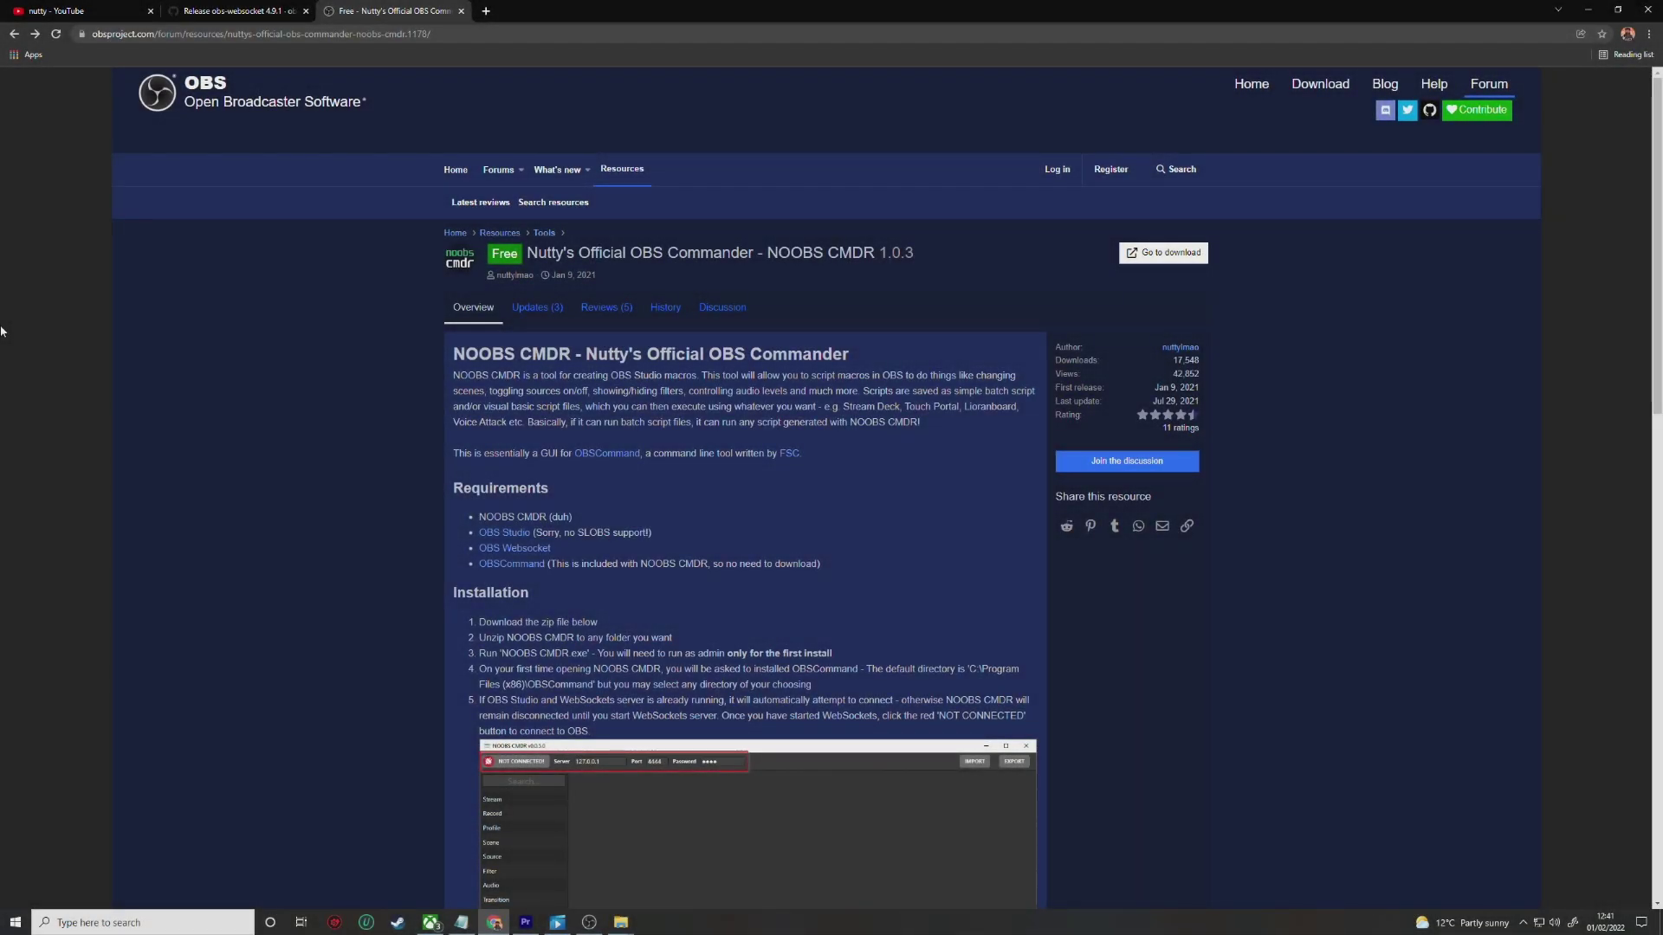
Step: Download NOOBS.CMDR.V1.0.3.zip and open it
{"action": "left_click", "coordinate": [1140, 254]}
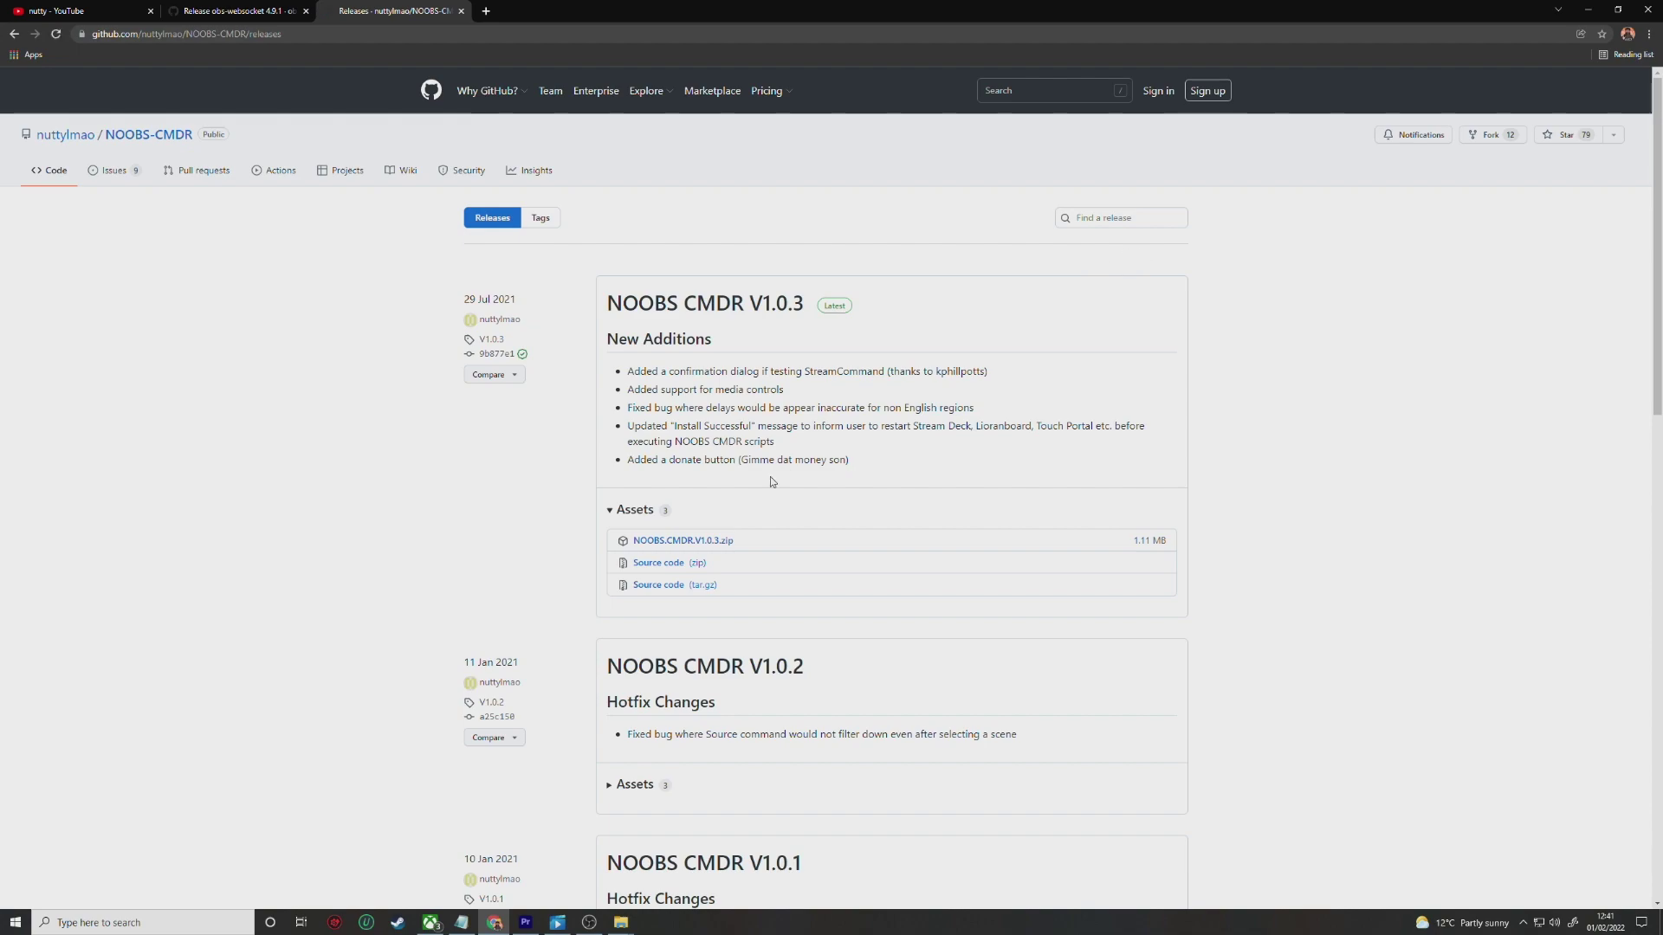
{"action": "left_click", "coordinate": [686, 543]}
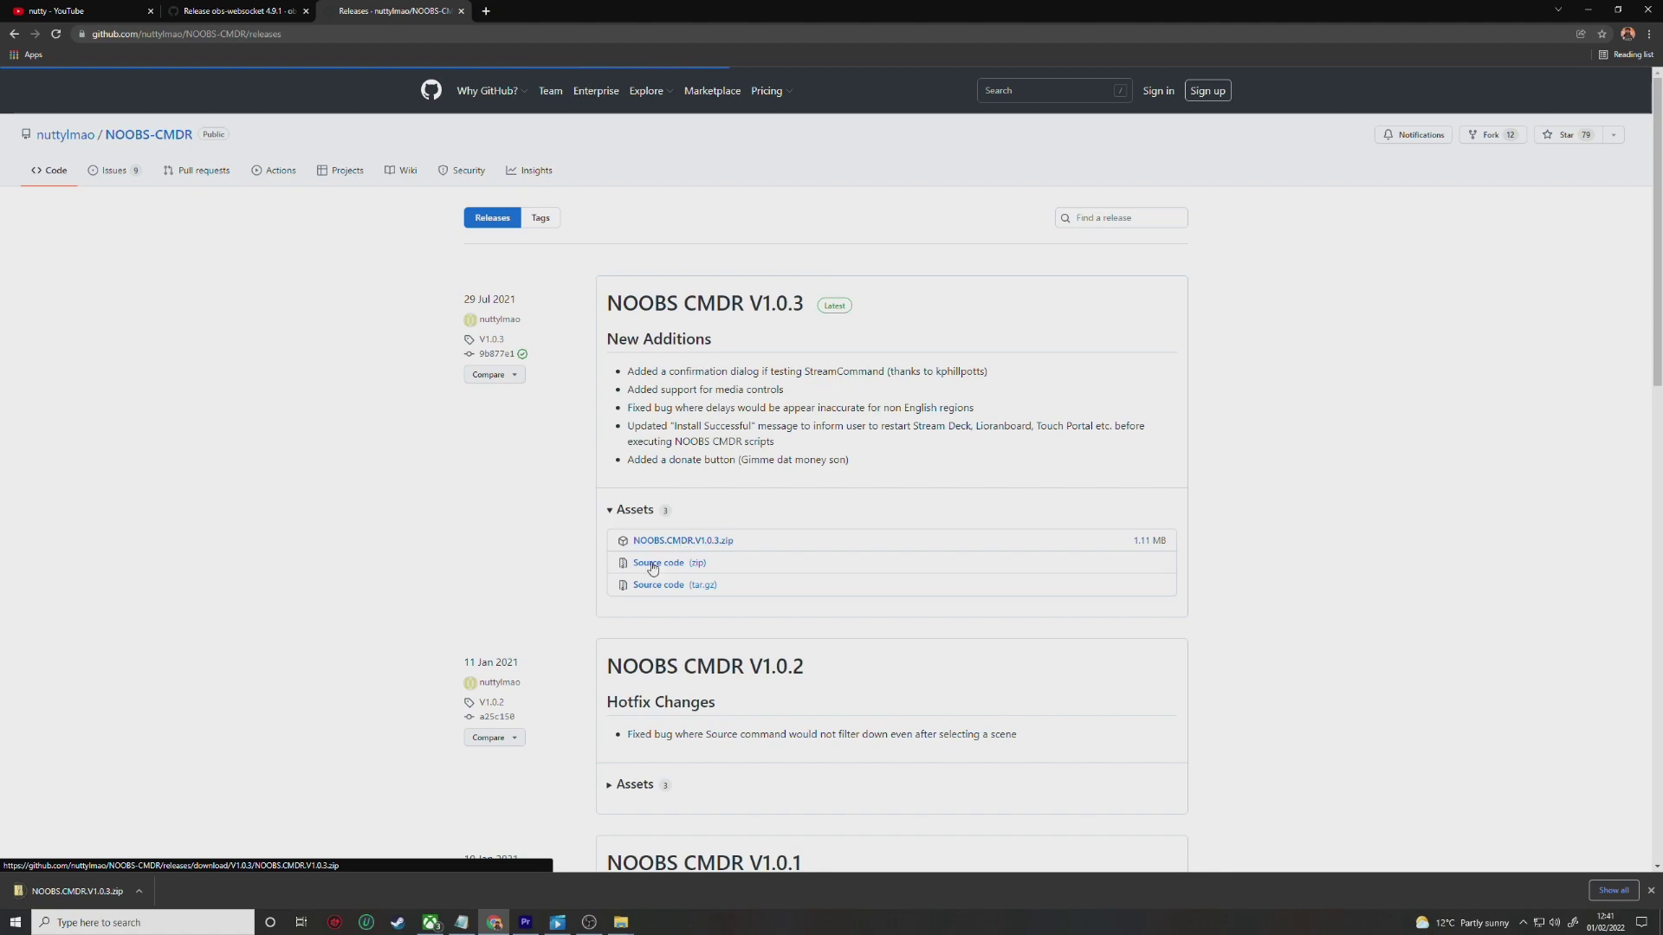
{"action": "left_click", "coordinate": [95, 894]}
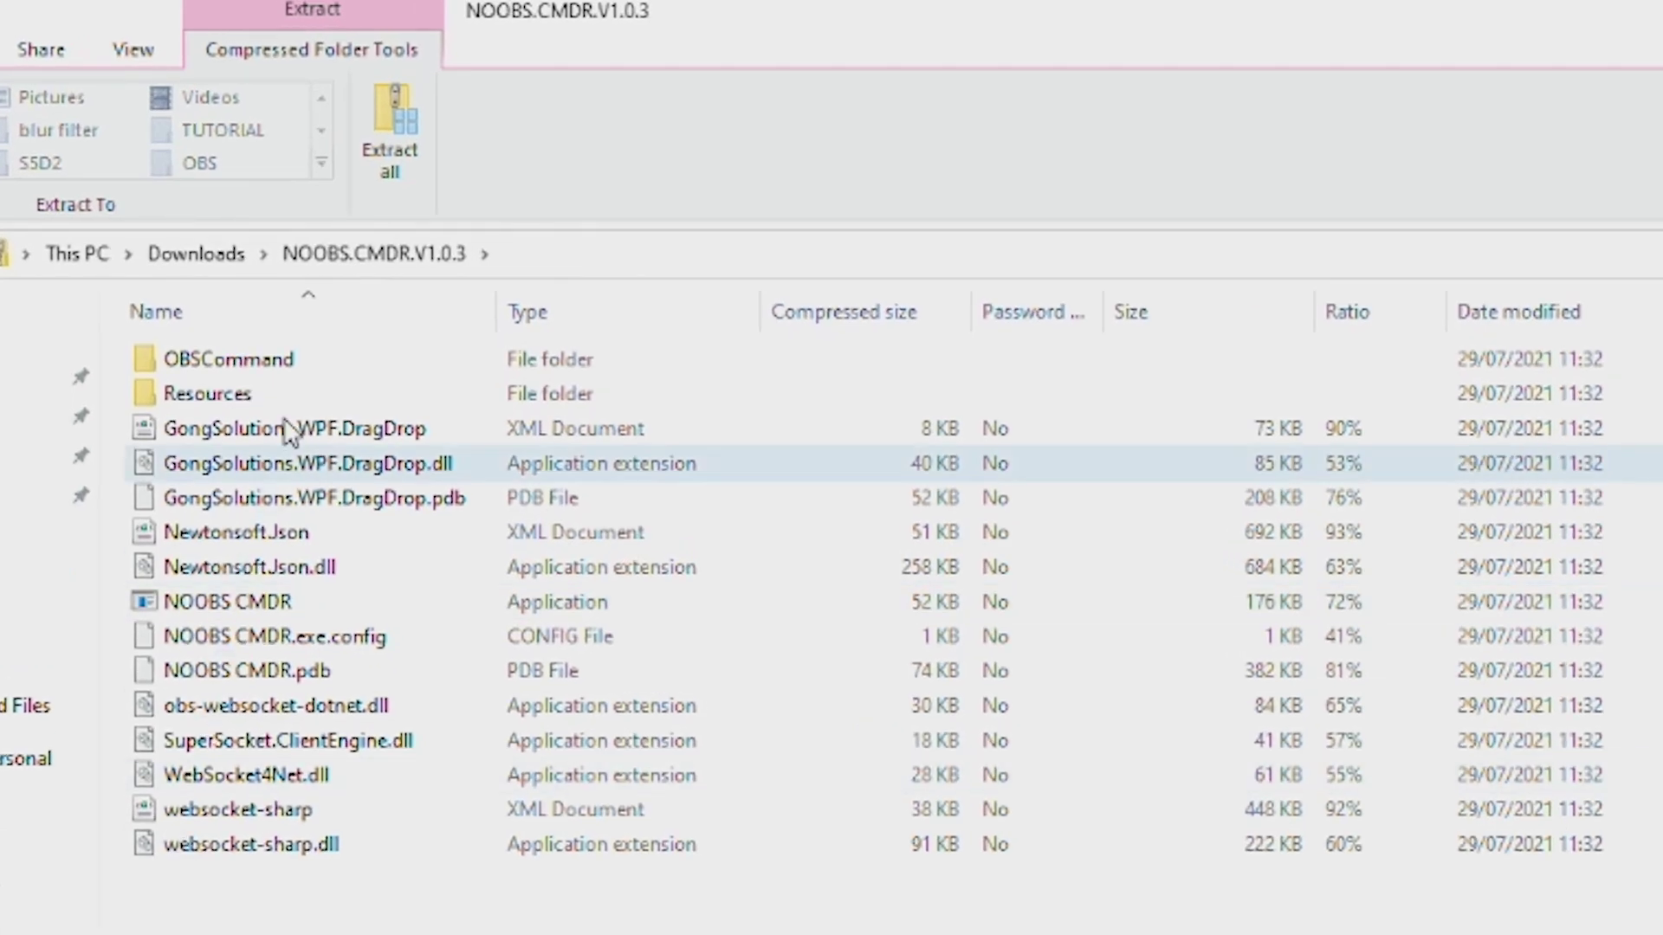
Step: Extract the NOOBS CMDR zip and run NOOBS CMDR as administrator past SmartScreen
{"action": "left_click", "coordinate": [389, 134]}
{"action": "left_click", "coordinate": [1158, 809]}
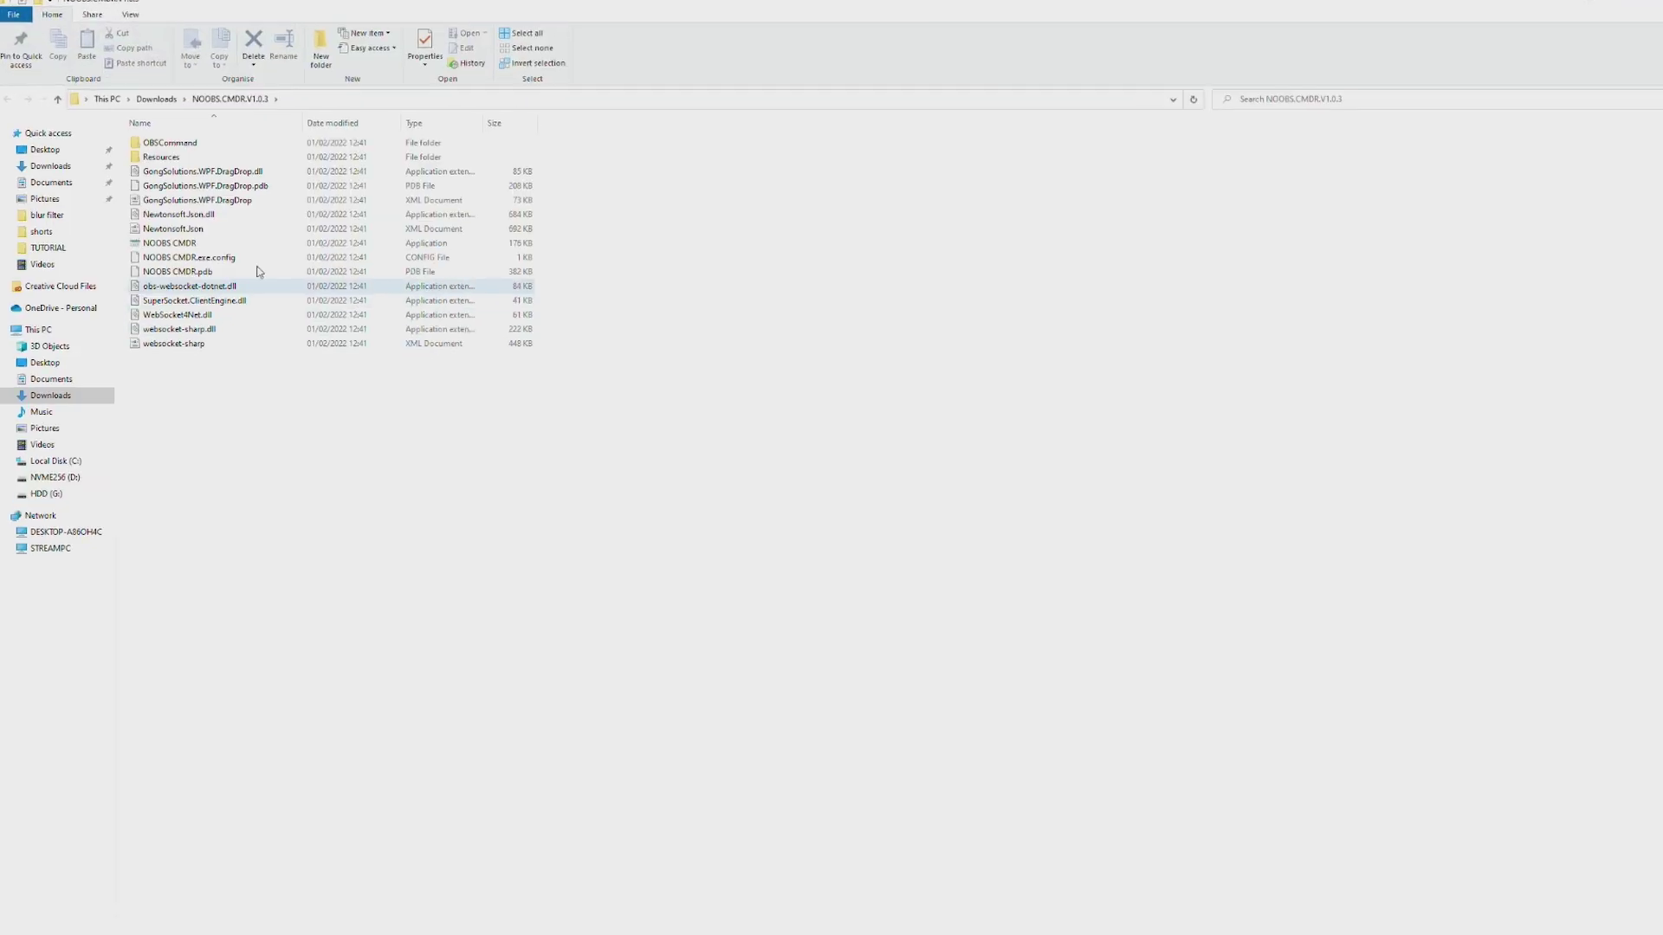
{"action": "right_click", "coordinate": [180, 243]}
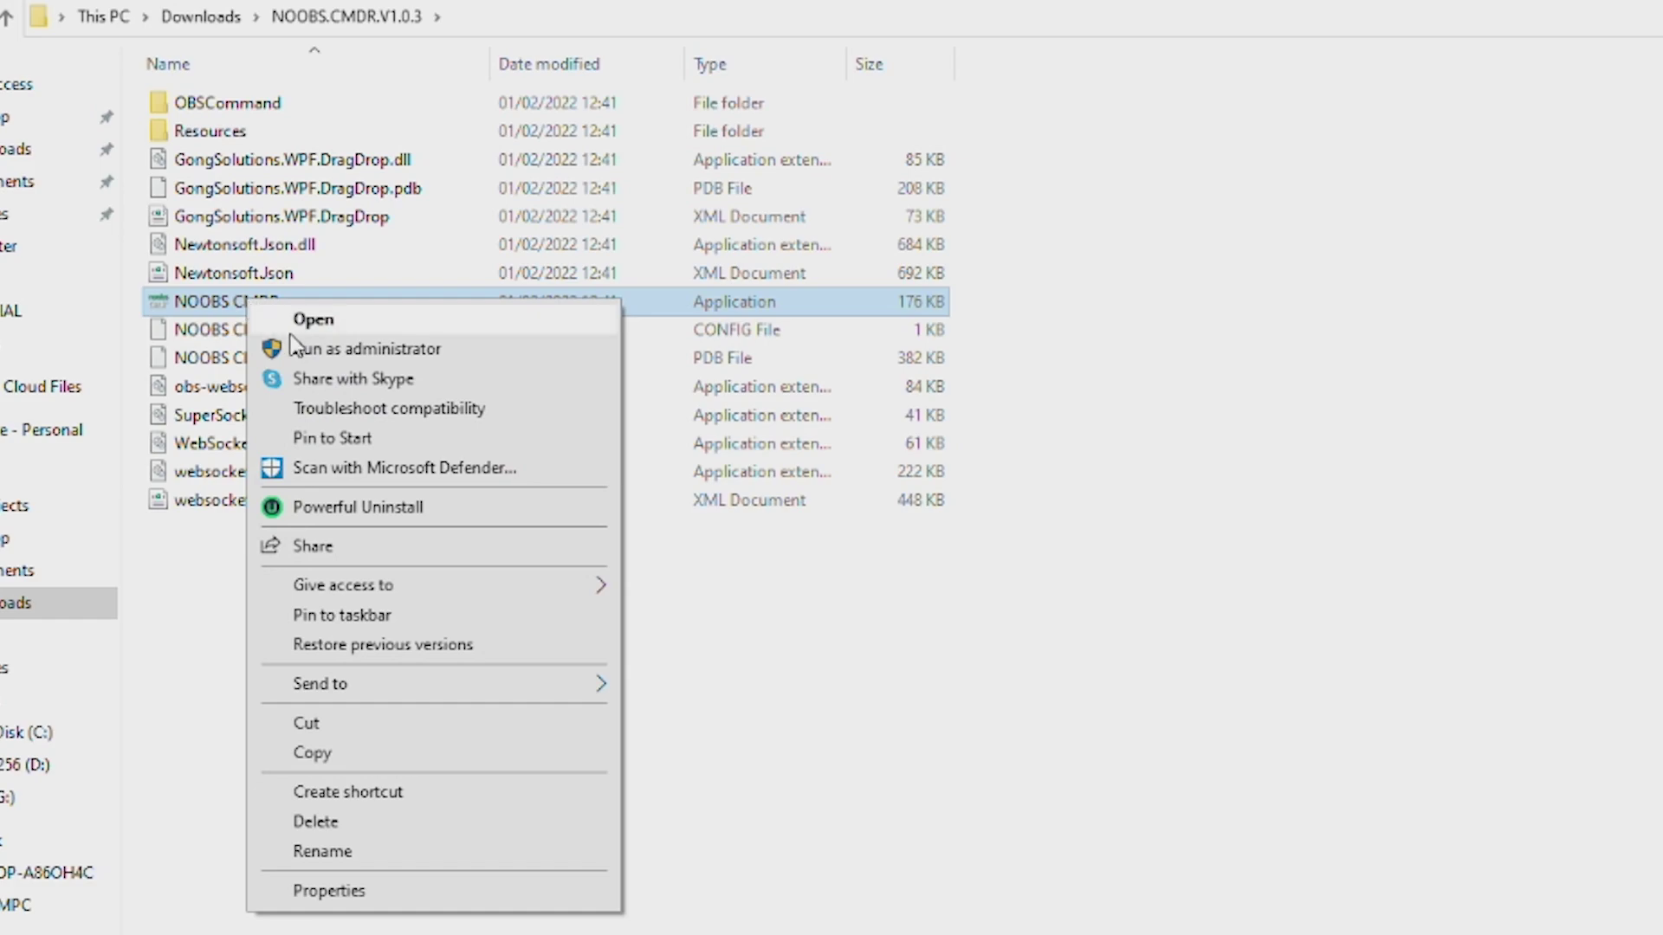
{"action": "left_click", "coordinate": [296, 348]}
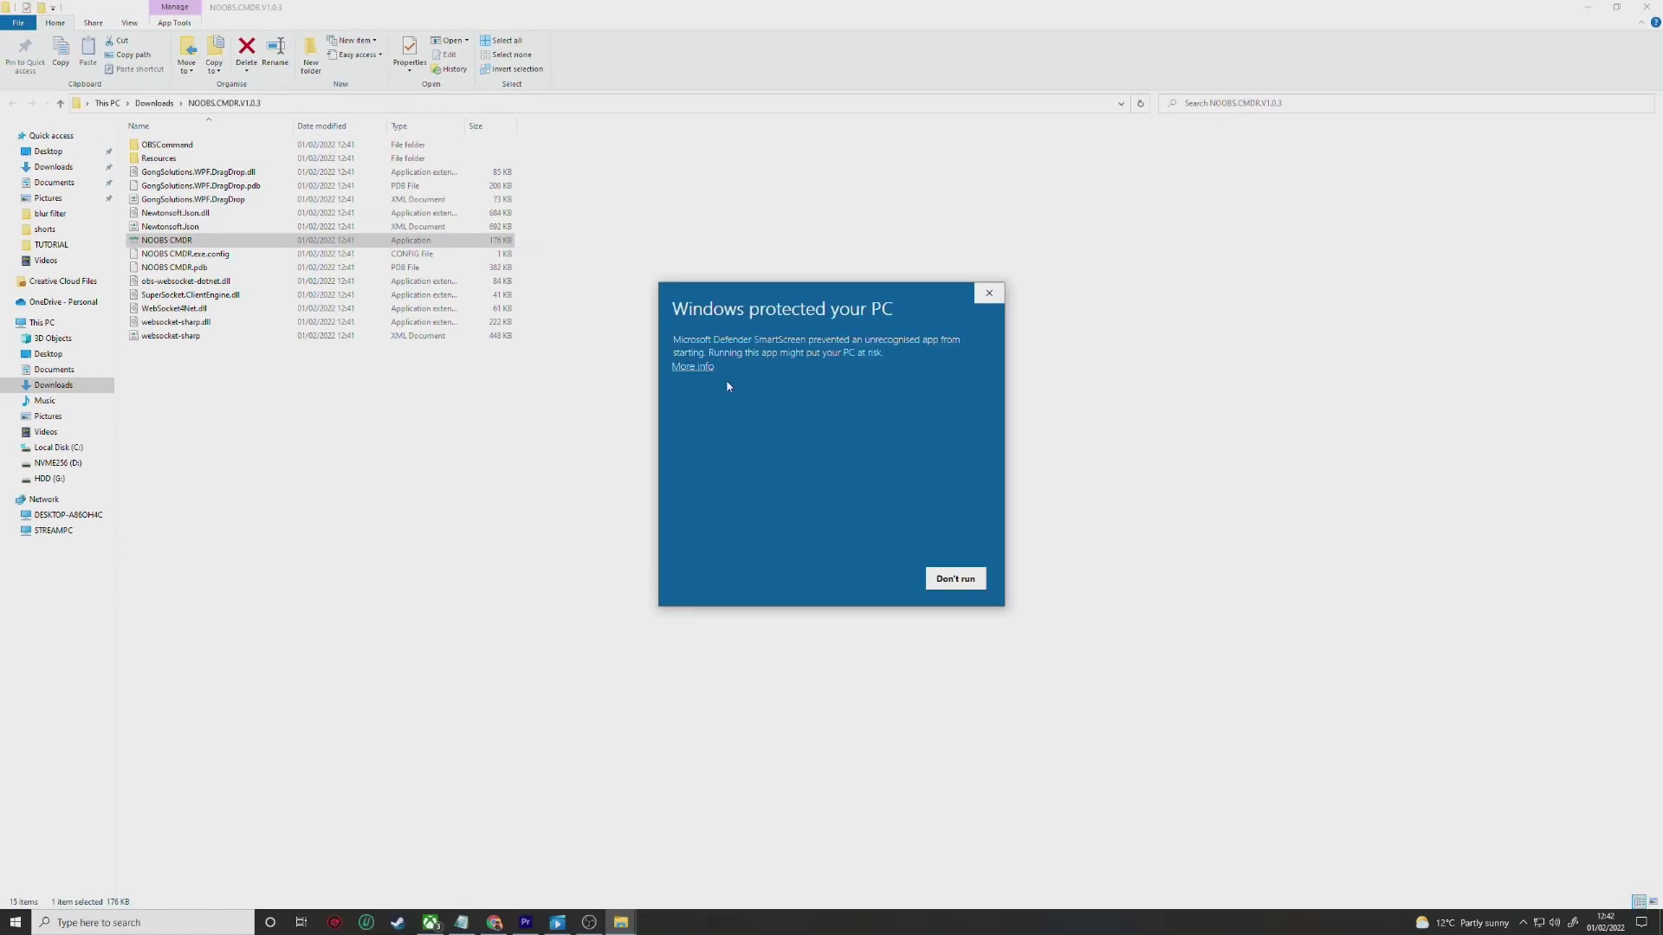
{"action": "left_click", "coordinate": [709, 367]}
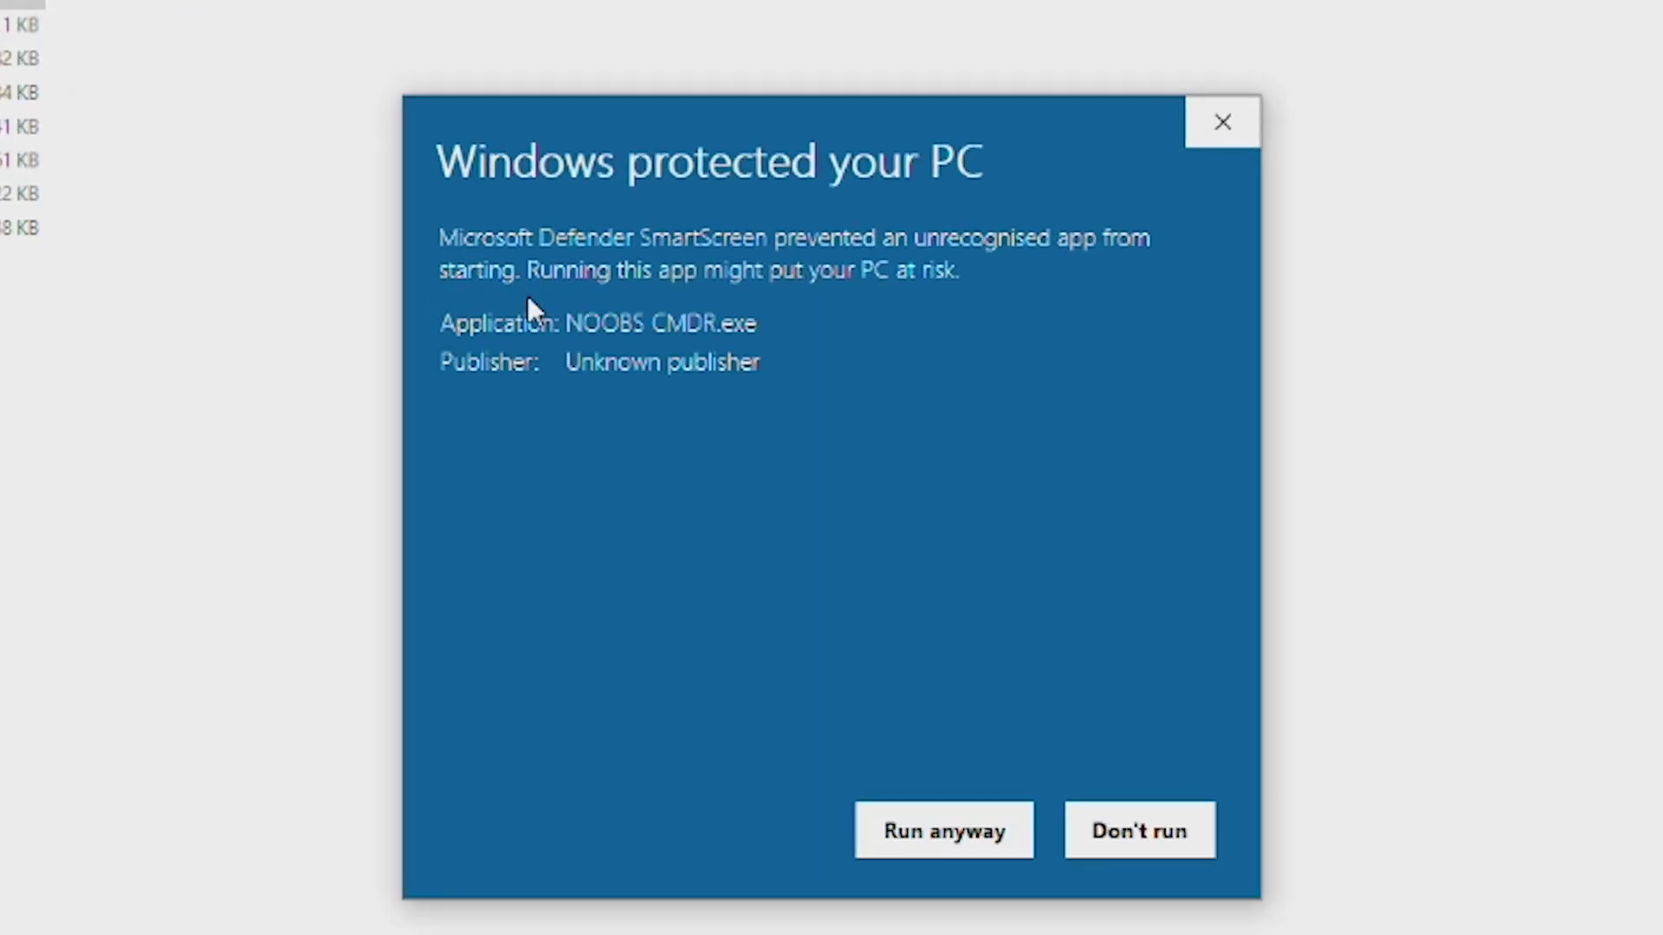
{"action": "left_click", "coordinate": [950, 835]}
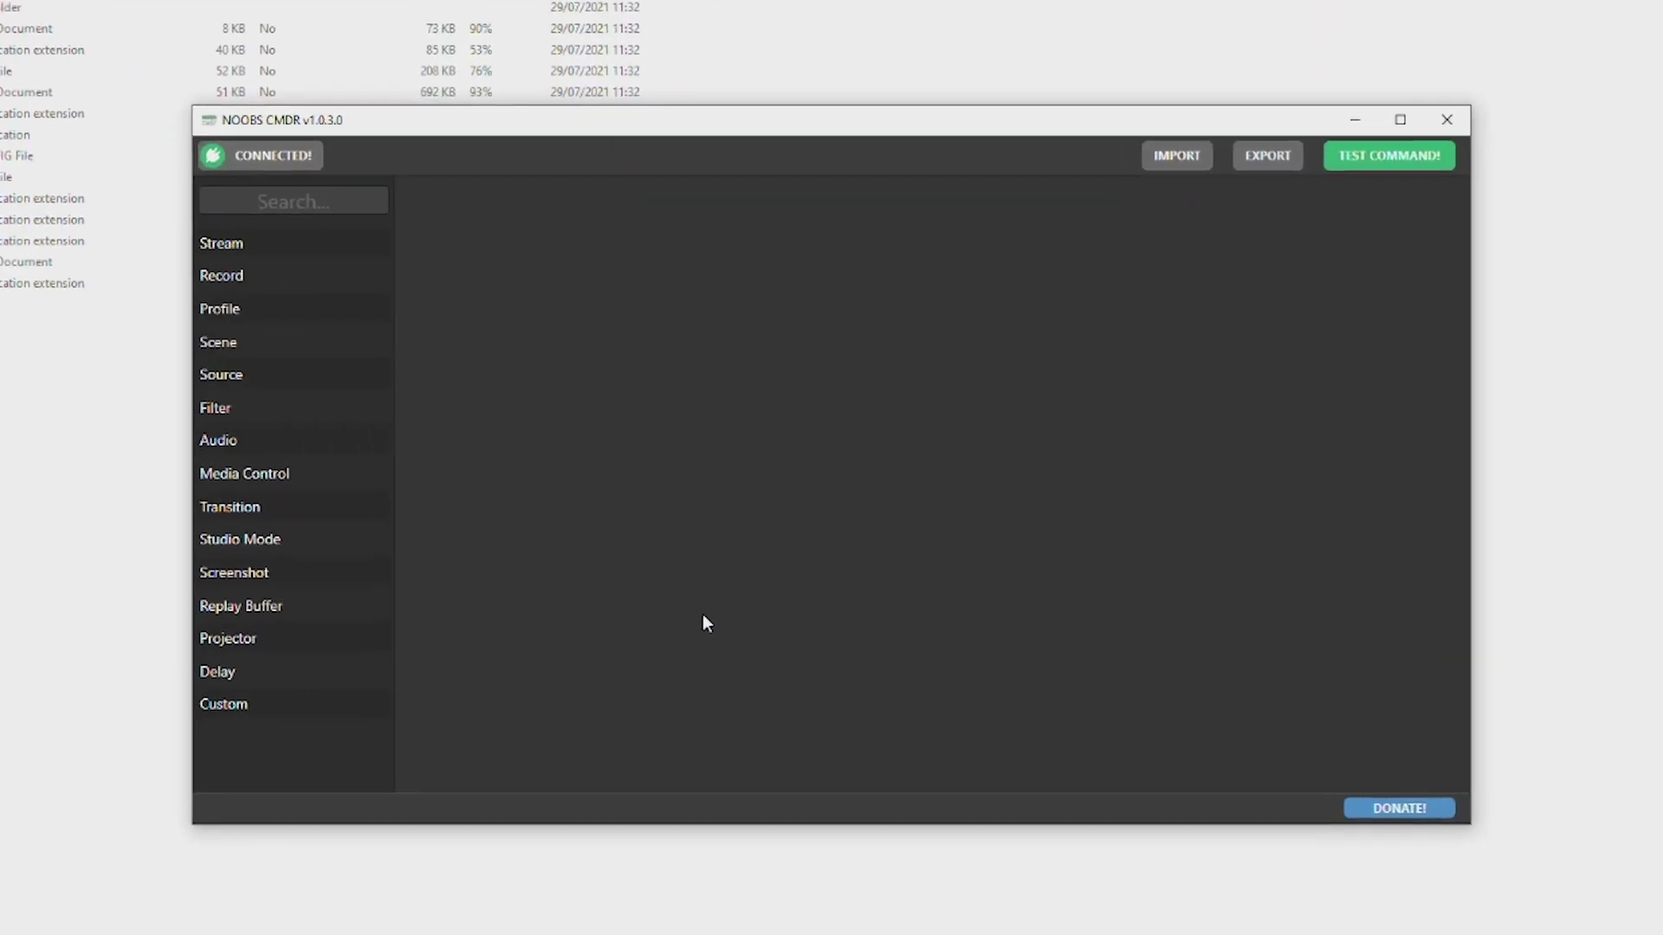
Step: Disconnect NOOBS CMDR to show server 127.0.0.1 and port 4444, then check OBS's Tools menu
{"action": "left_click", "coordinate": [208, 111]}
{"action": "left_click", "coordinate": [209, 110]}
{"action": "left_click", "coordinate": [212, 113]}
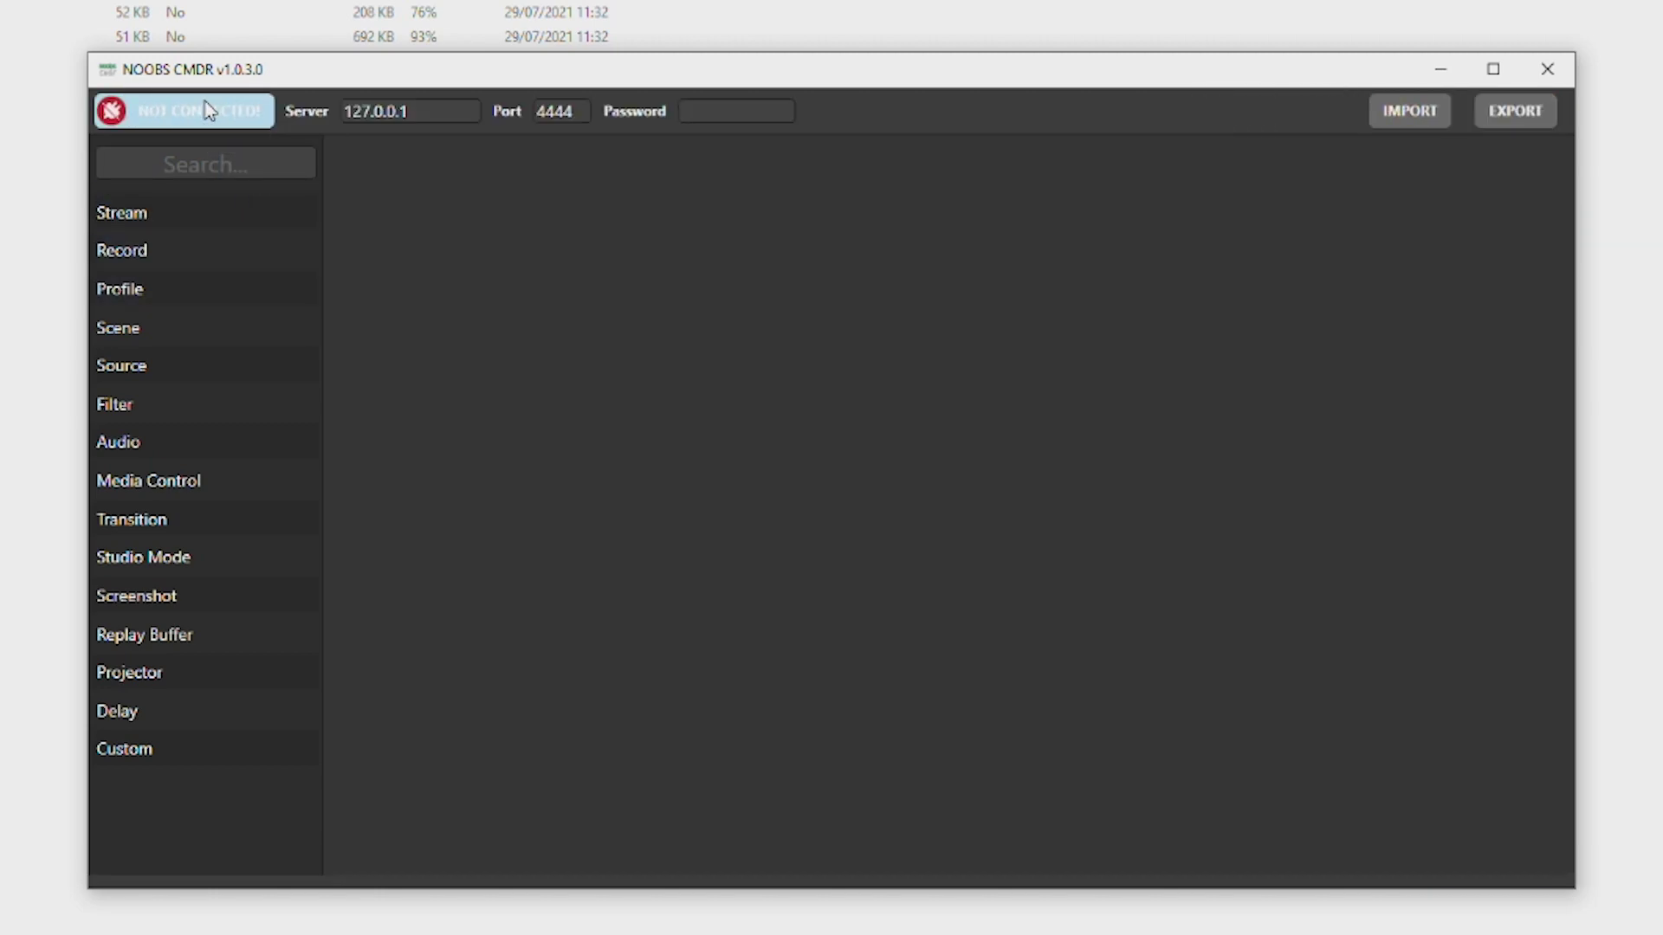
{"action": "left_click", "coordinate": [225, 117]}
{"action": "left_click", "coordinate": [225, 118]}
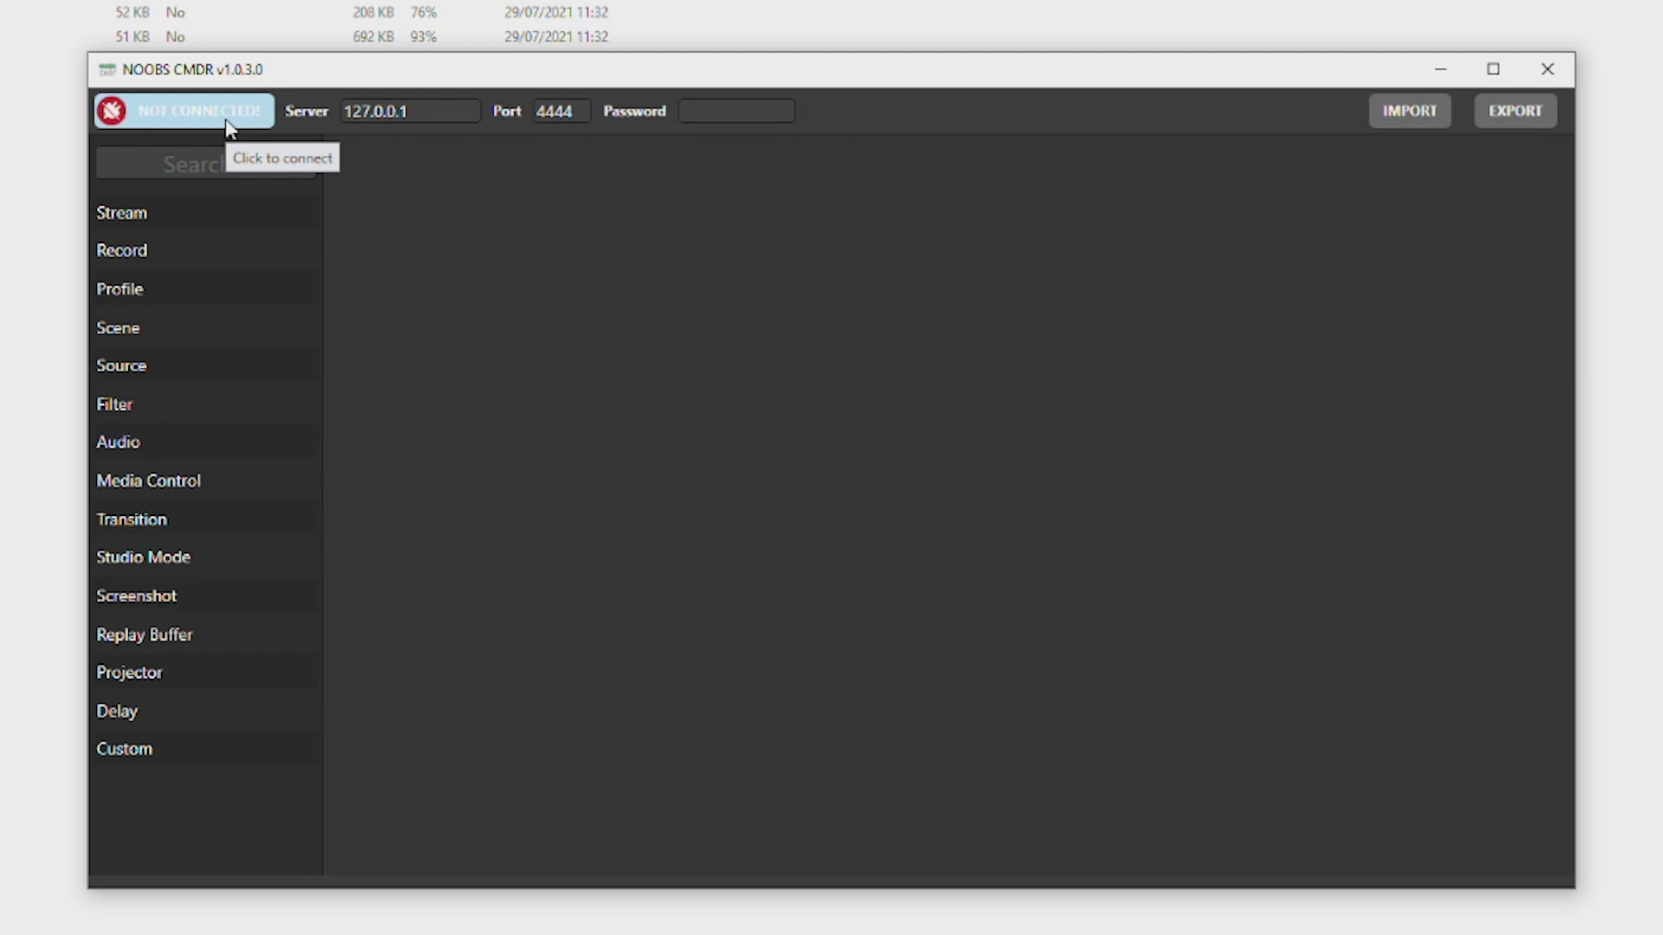
{"action": "left_click", "coordinate": [403, 111]}
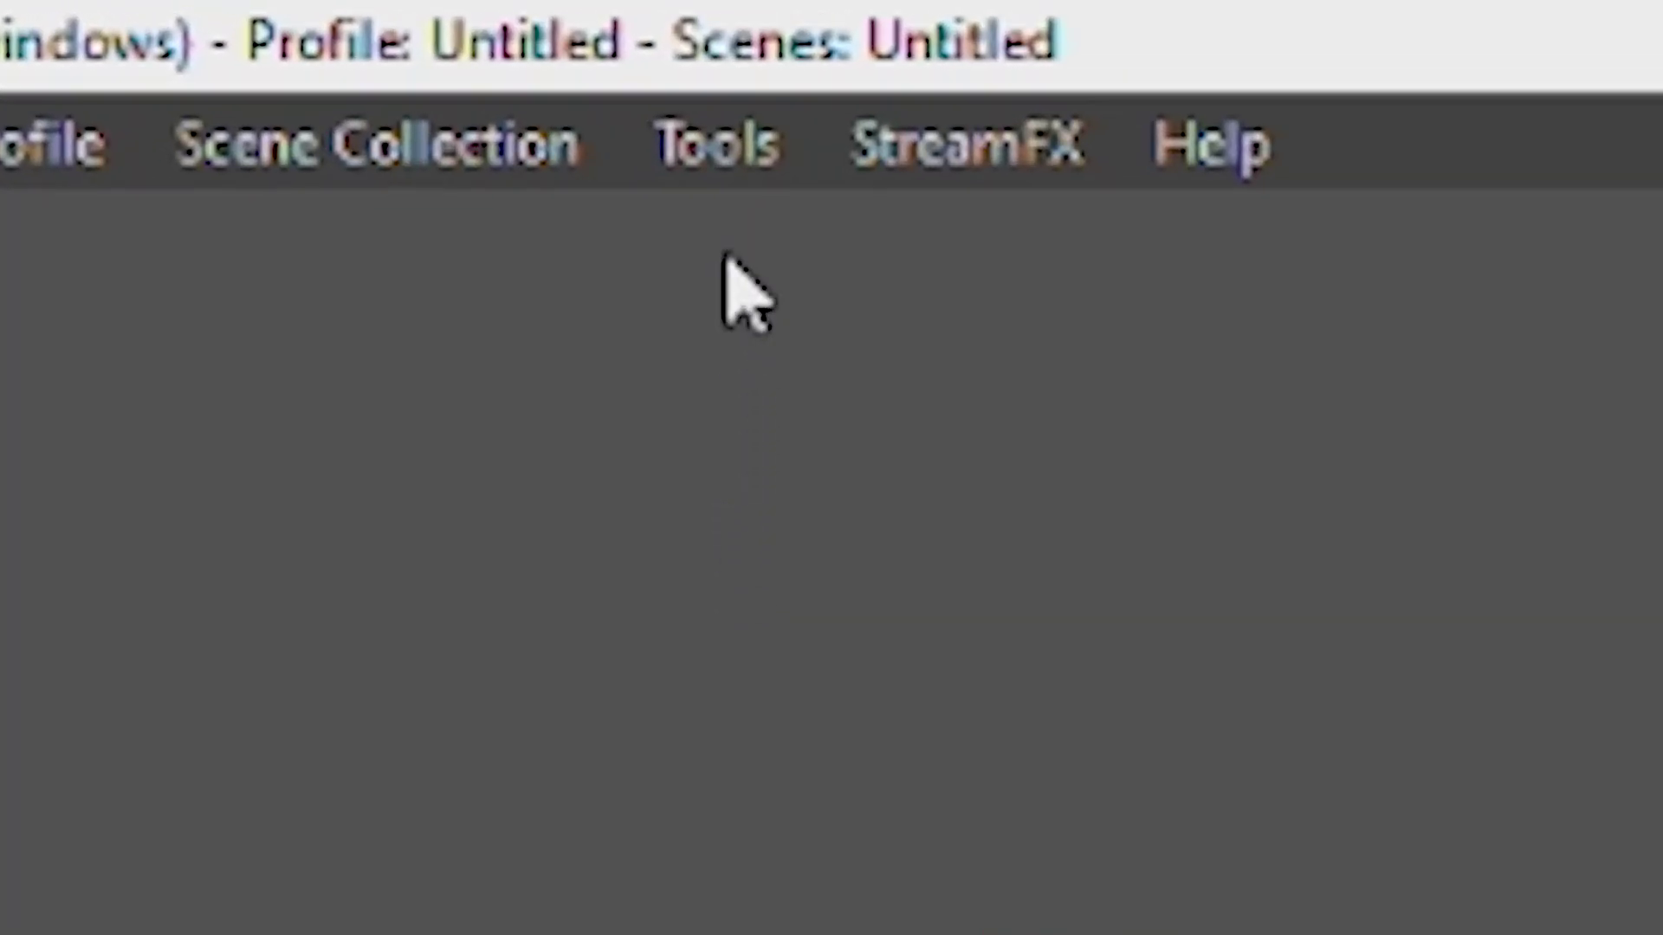
{"action": "left_click", "coordinate": [187, 22]}
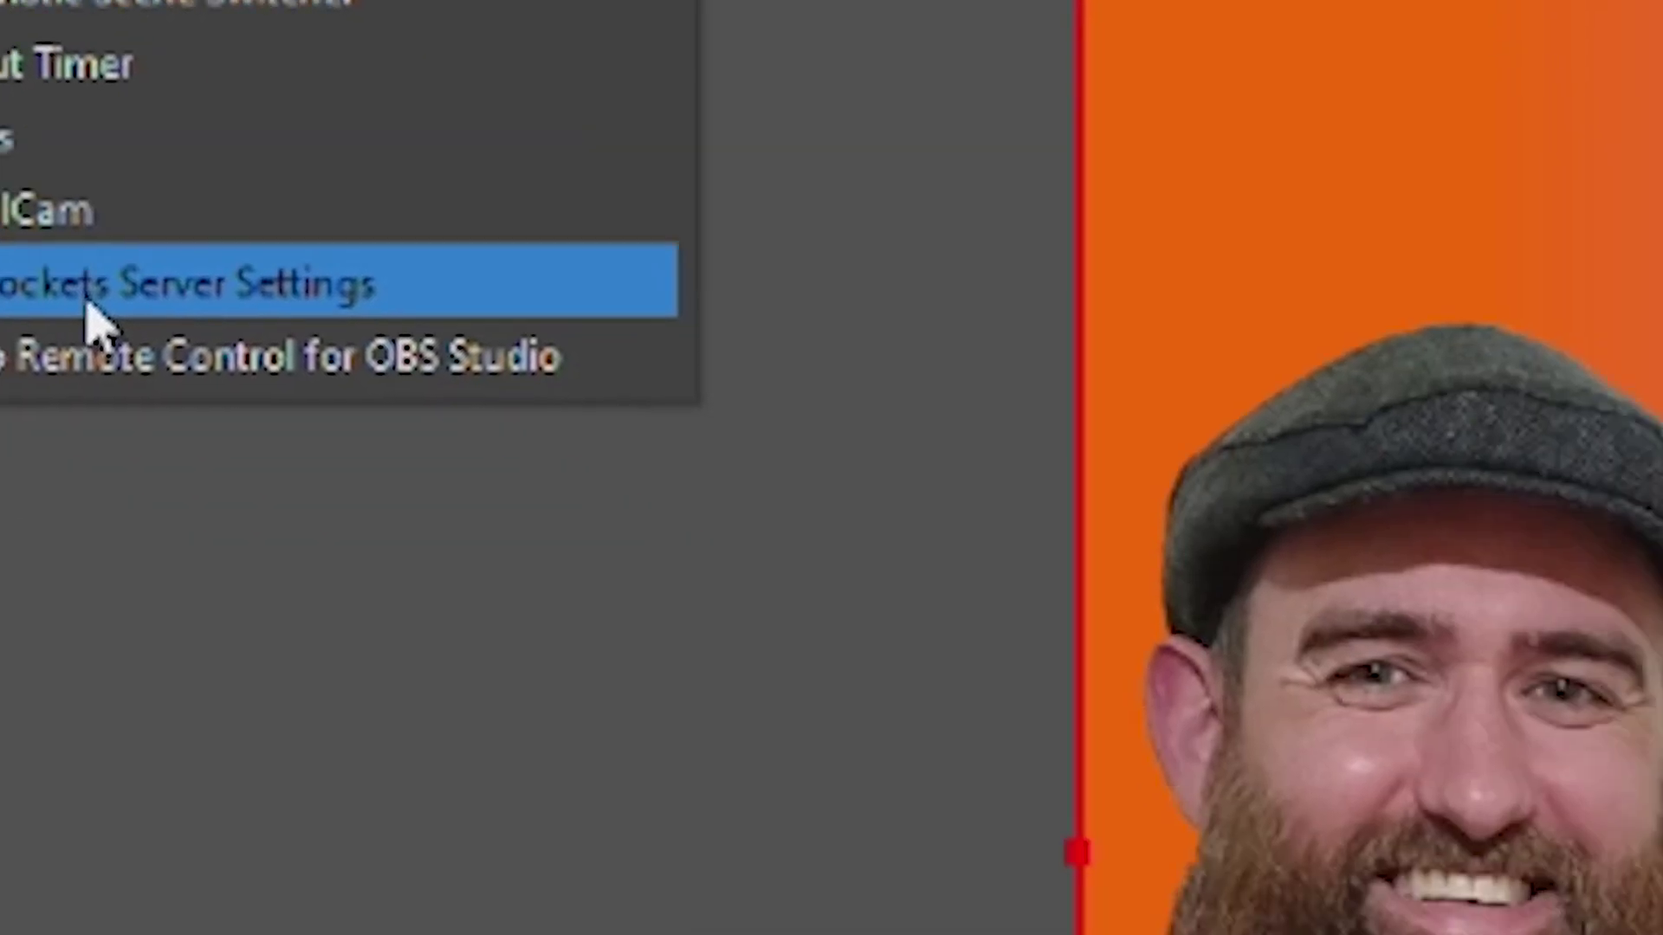
{"action": "left_click", "coordinate": [931, 810]}
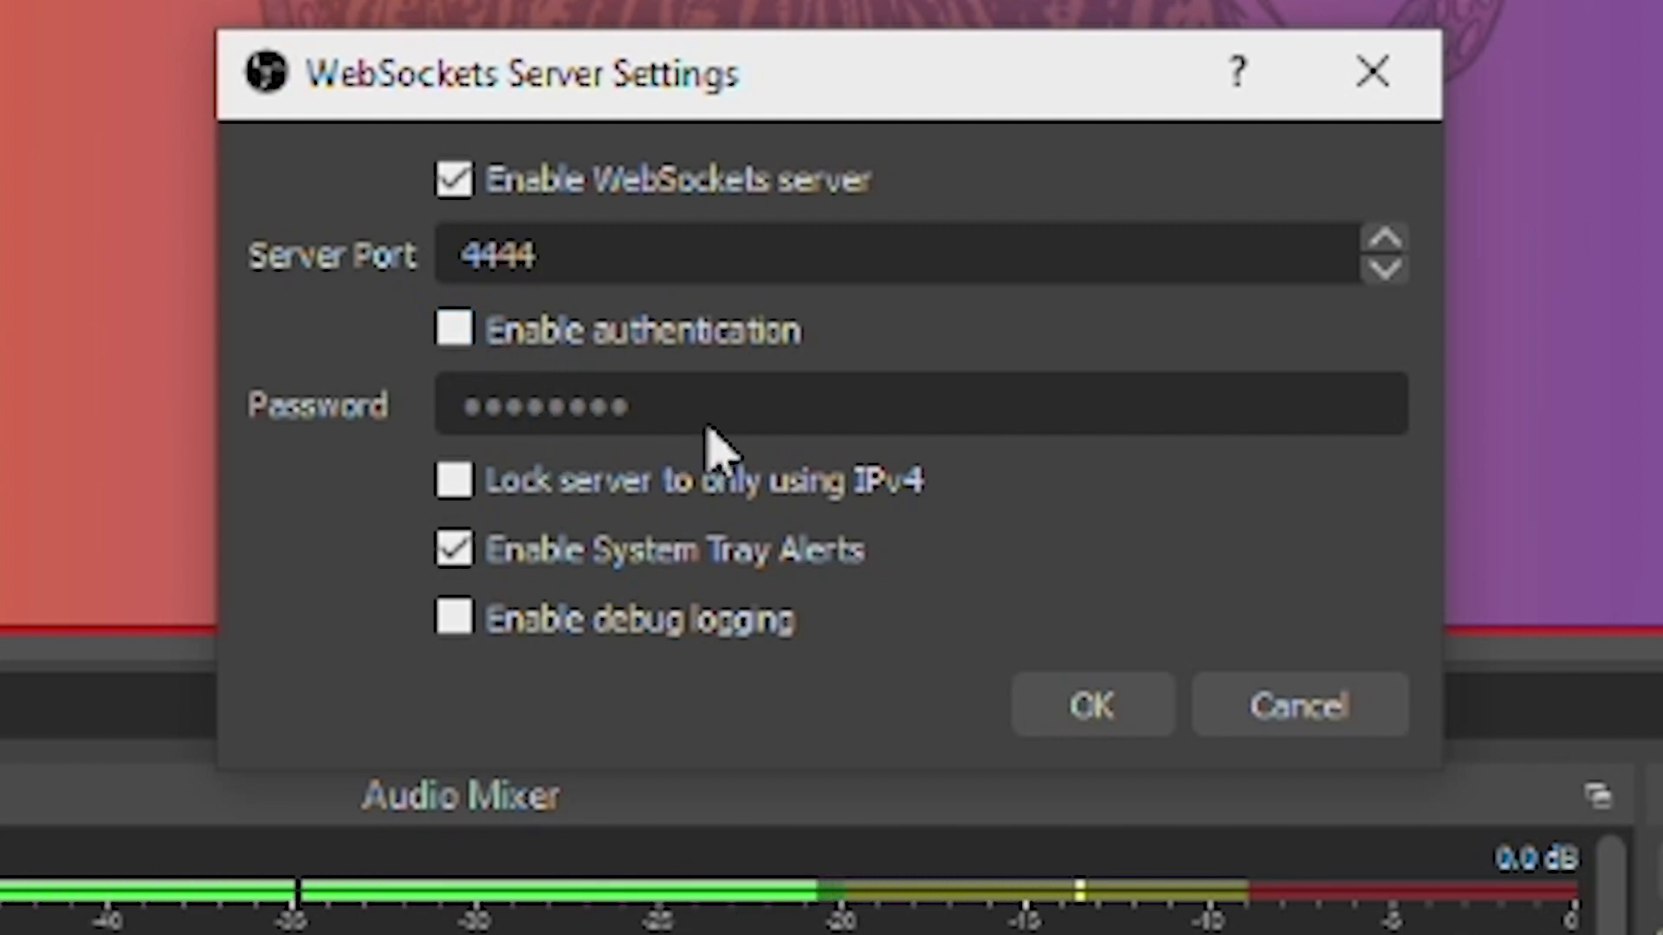
{"action": "left_click", "coordinate": [1096, 710]}
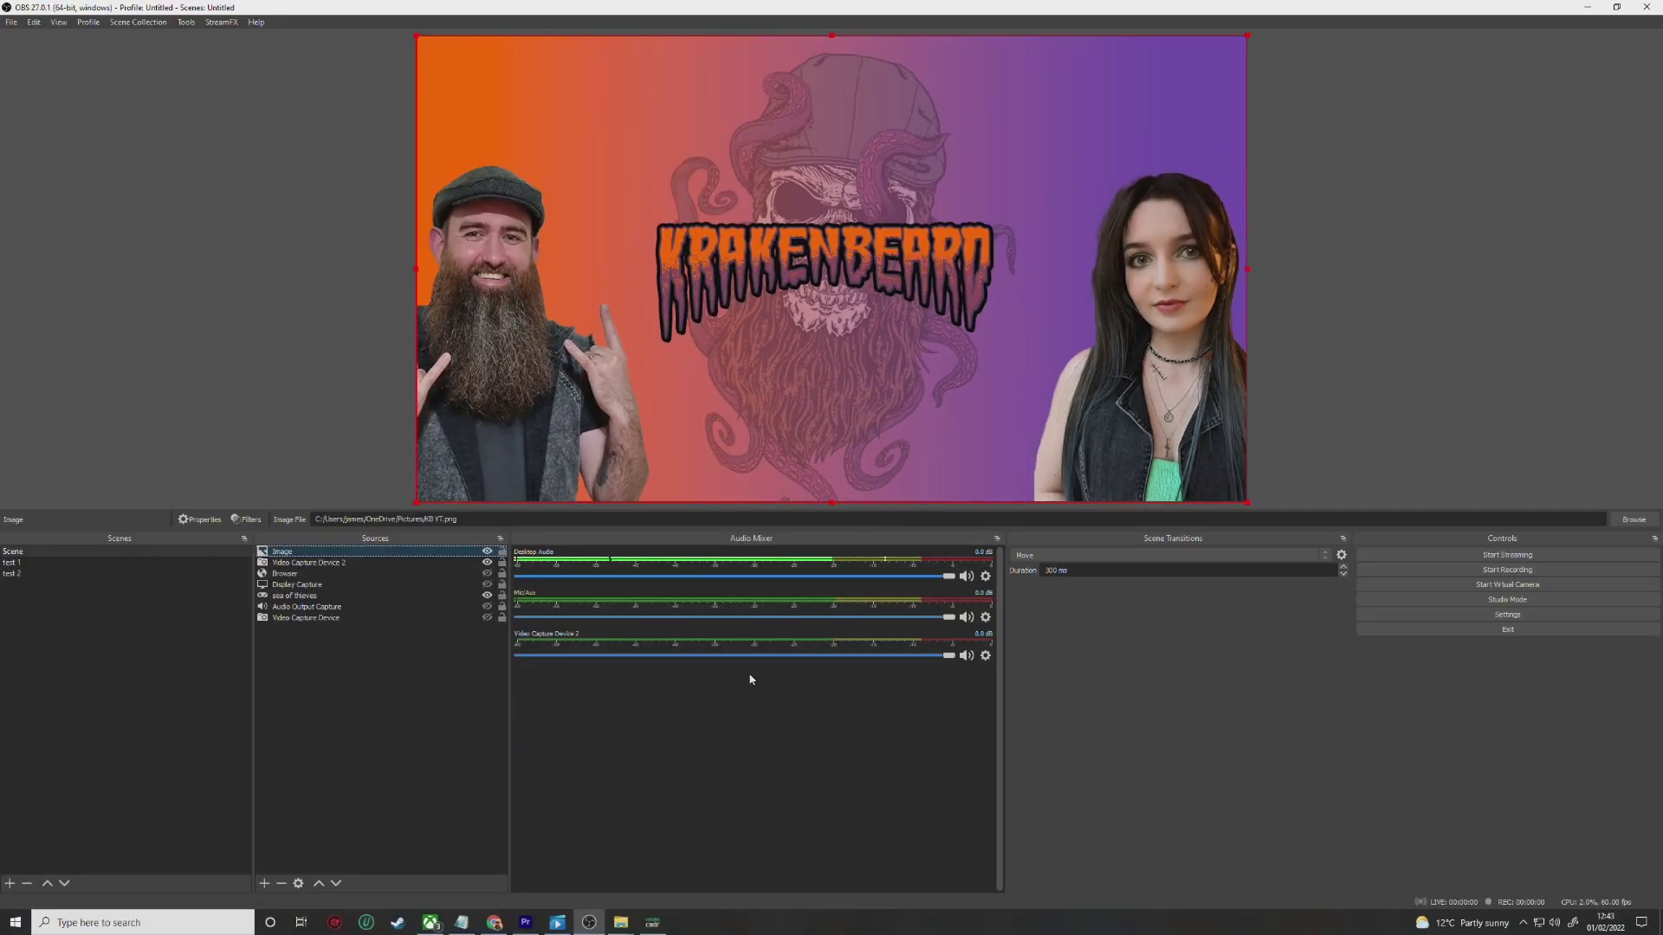
Step: Reconnect NOOBS CMDR to OBS, then search Windows for 'noobs'
{"action": "left_click", "coordinate": [652, 923]}
{"action": "left_click", "coordinate": [243, 115]}
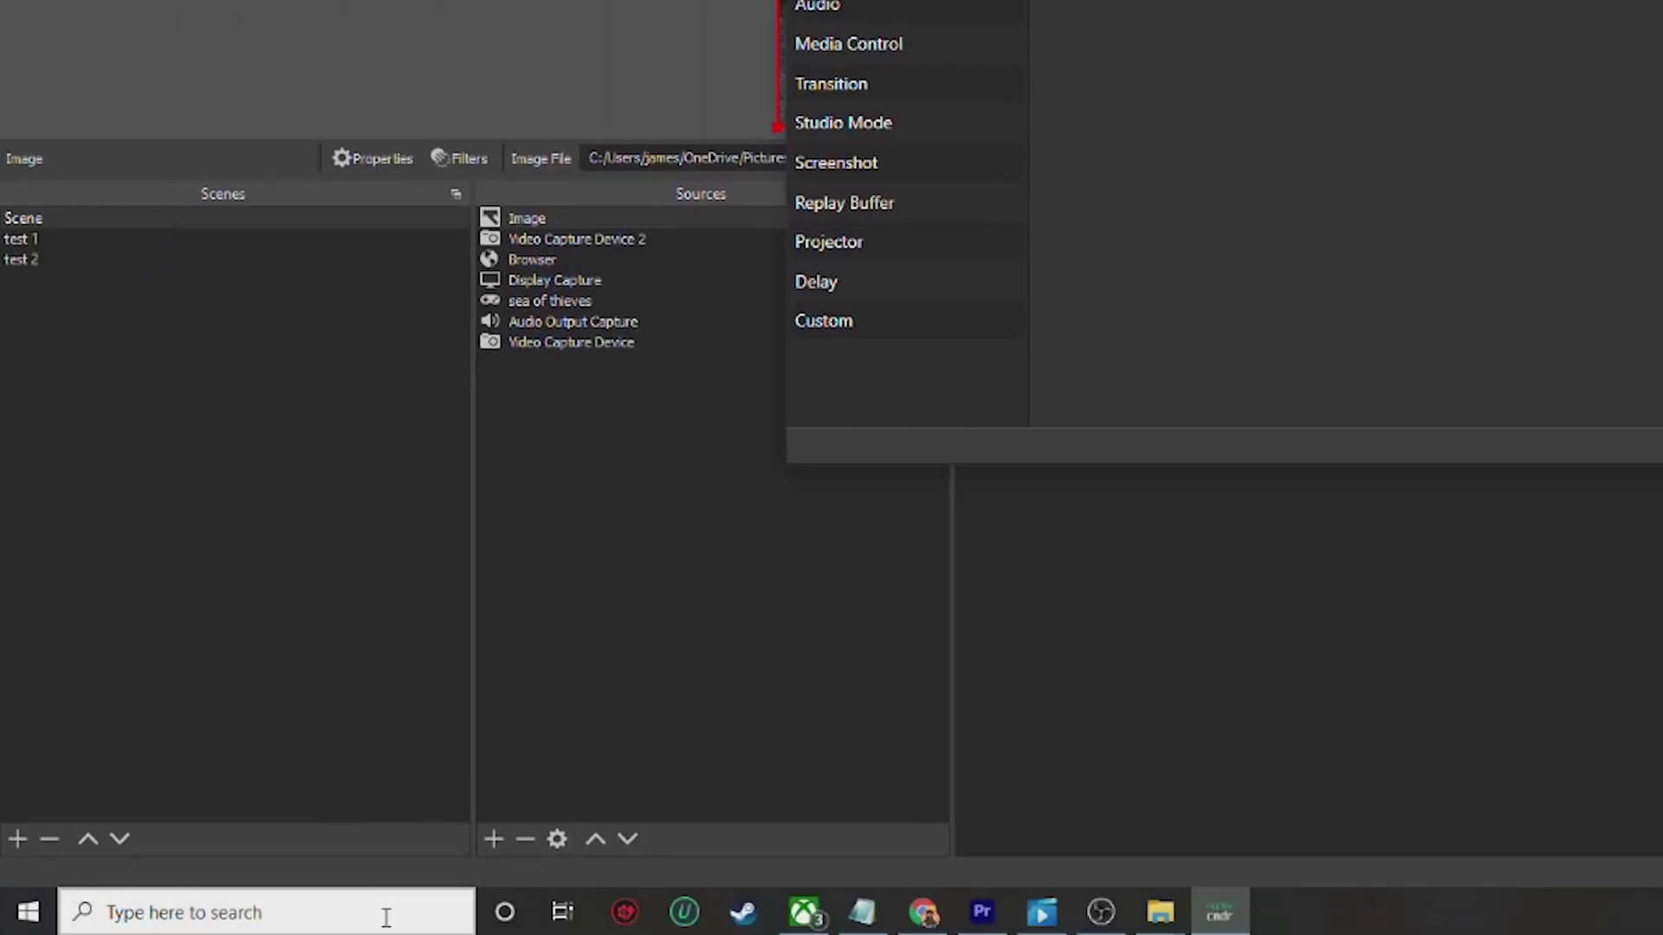
{"action": "left_click", "coordinate": [381, 920]}
{"action": "type", "text": "noobs"}
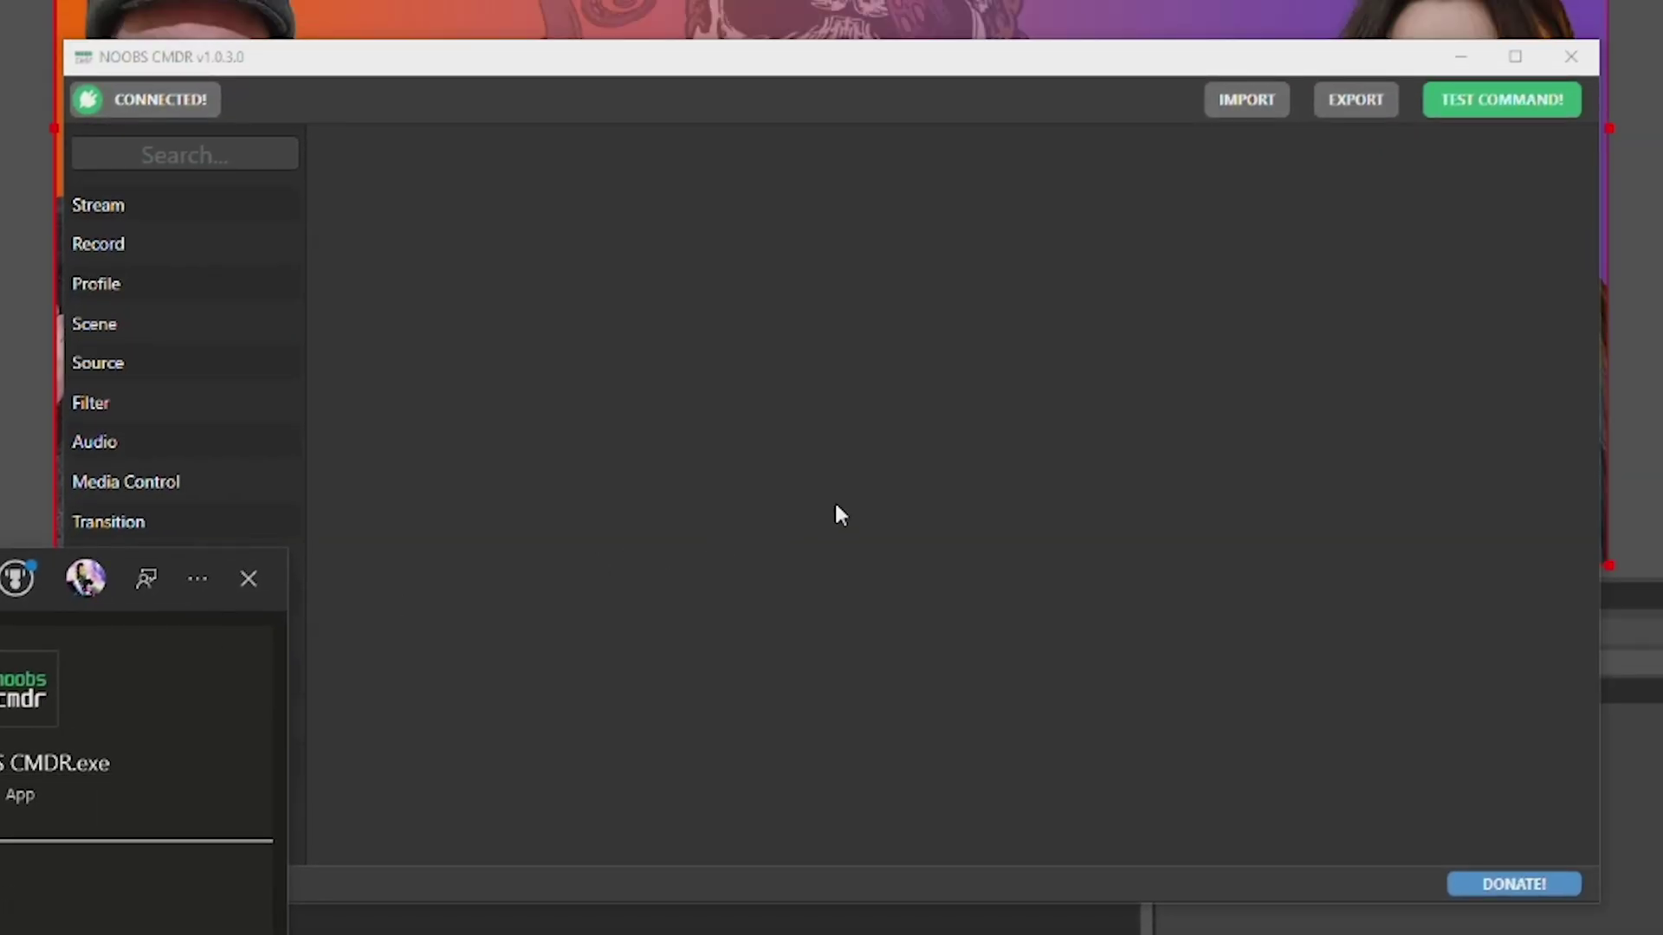
Step: Add a Scene command switching to test 2 and test it
{"action": "left_click", "coordinate": [836, 506]}
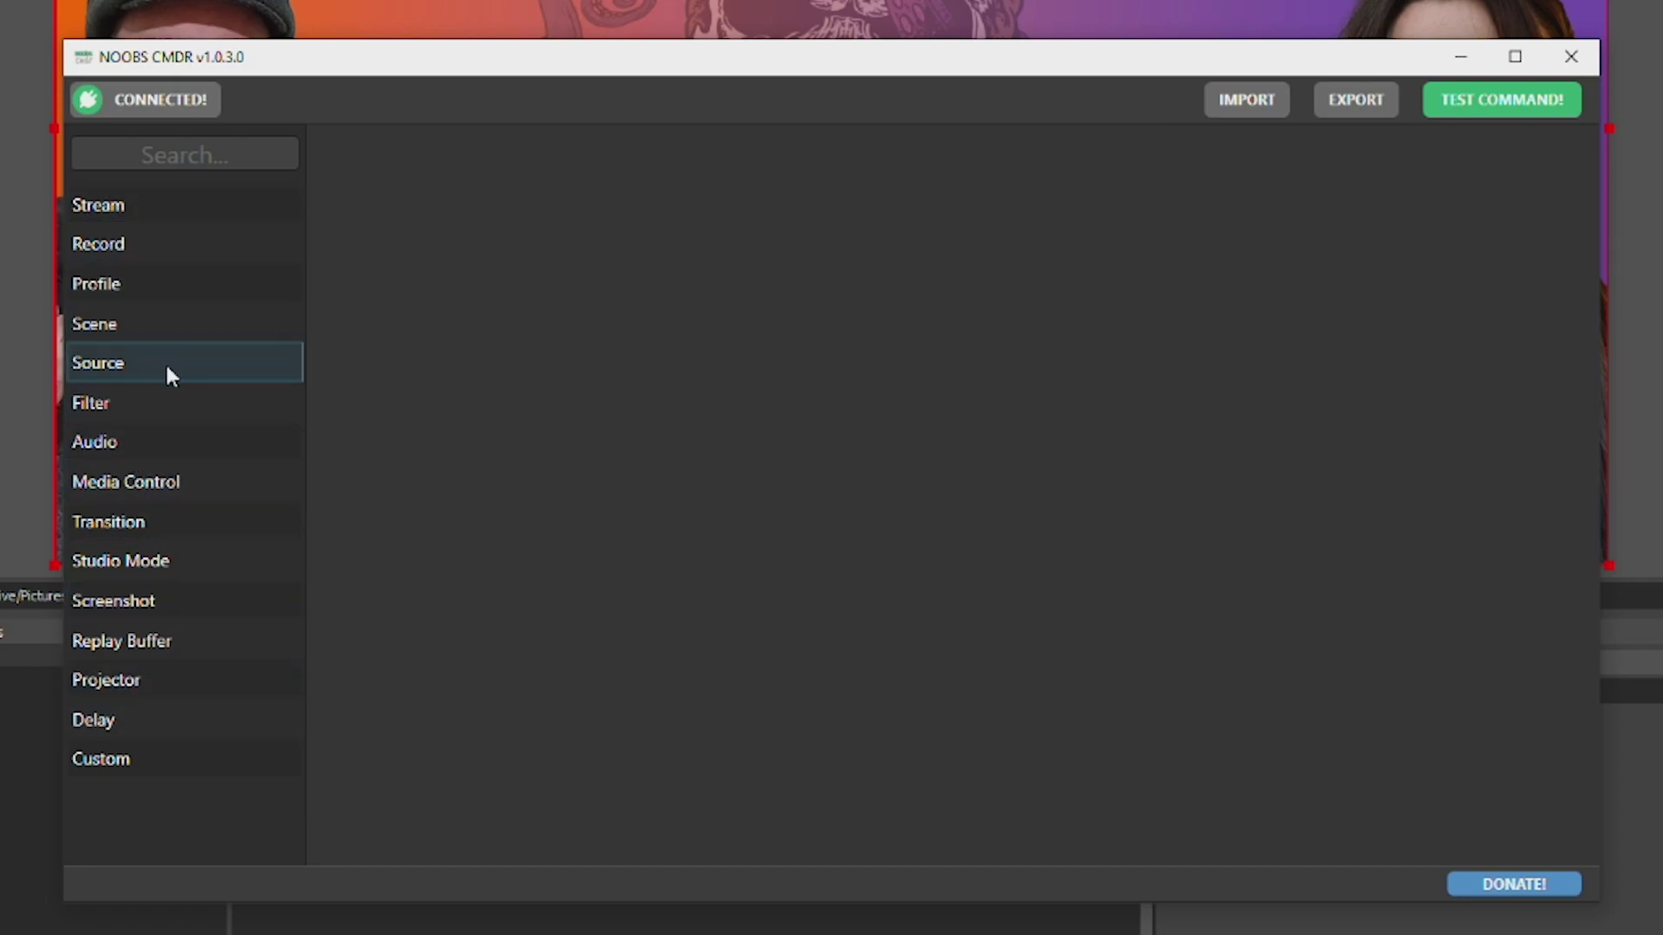
{"action": "left_click_drag", "start_coordinate": [583, 62], "coordinate": [964, 436]}
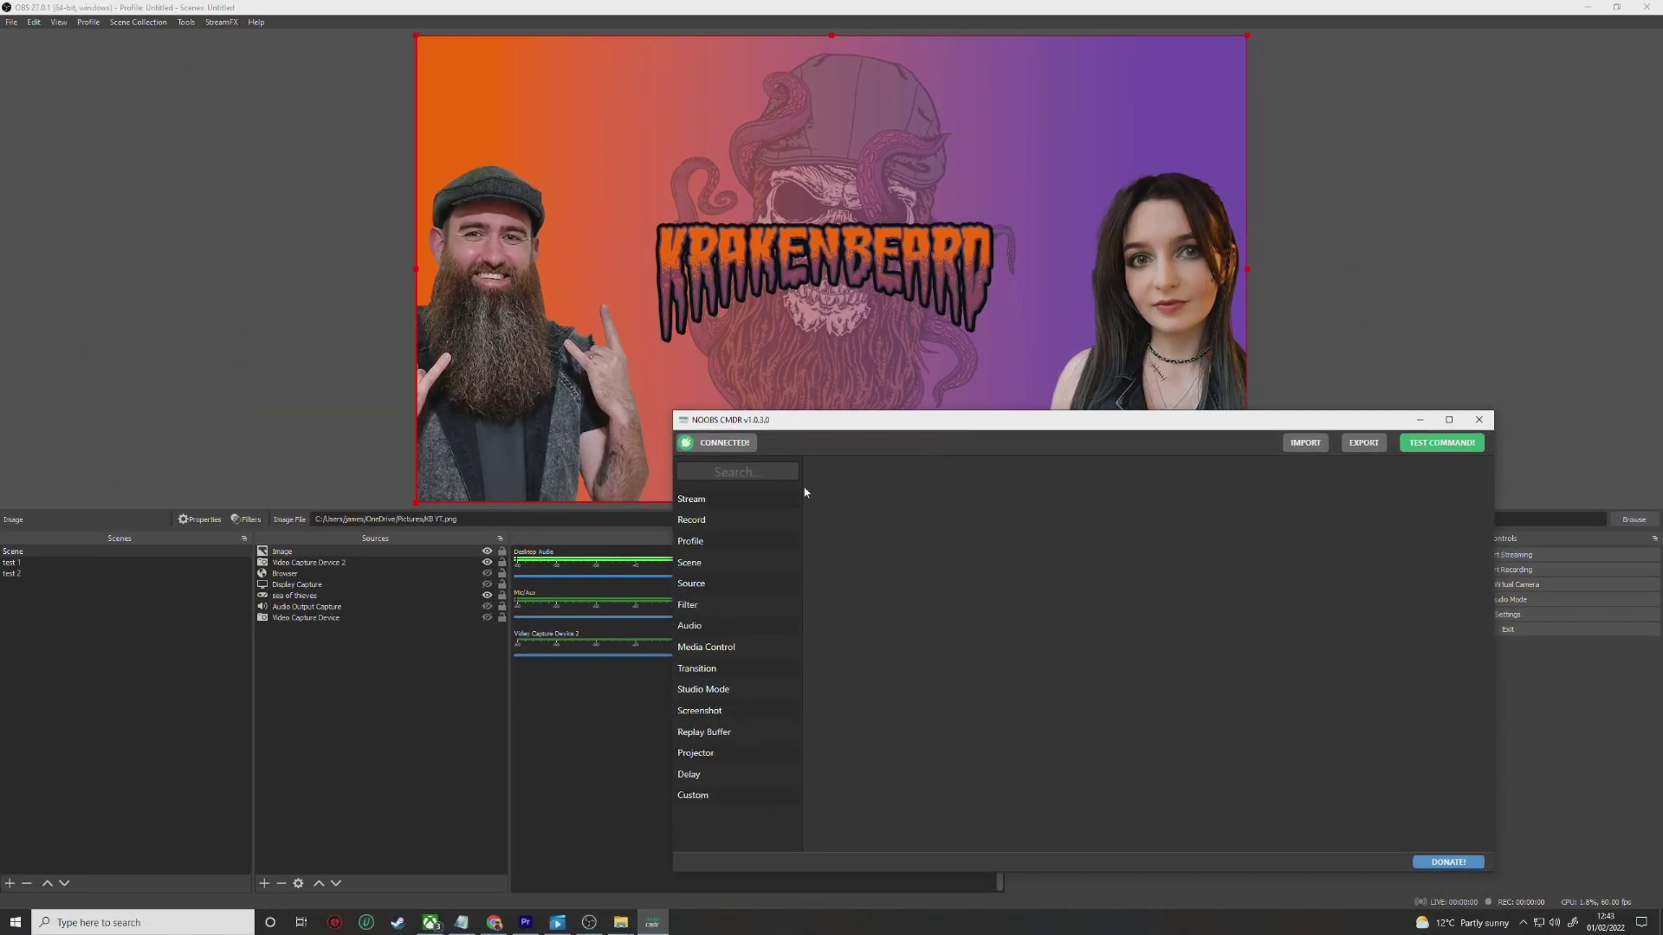
{"action": "left_click", "coordinate": [738, 562]}
{"action": "left_click", "coordinate": [902, 487]}
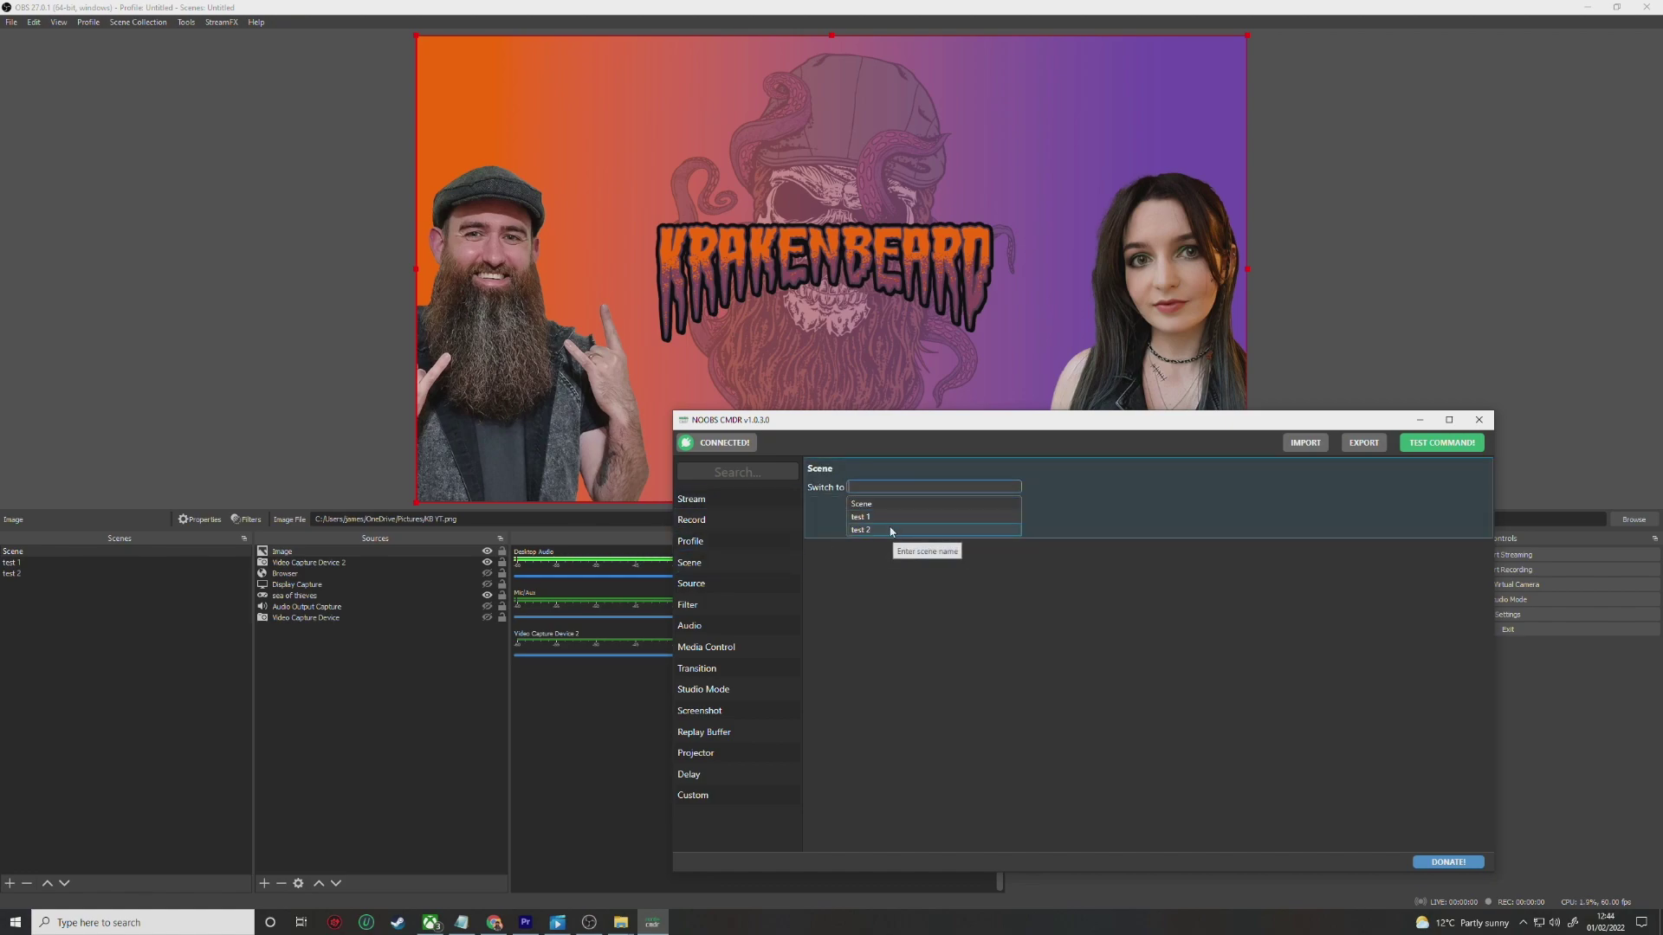
{"action": "left_click", "coordinate": [891, 530]}
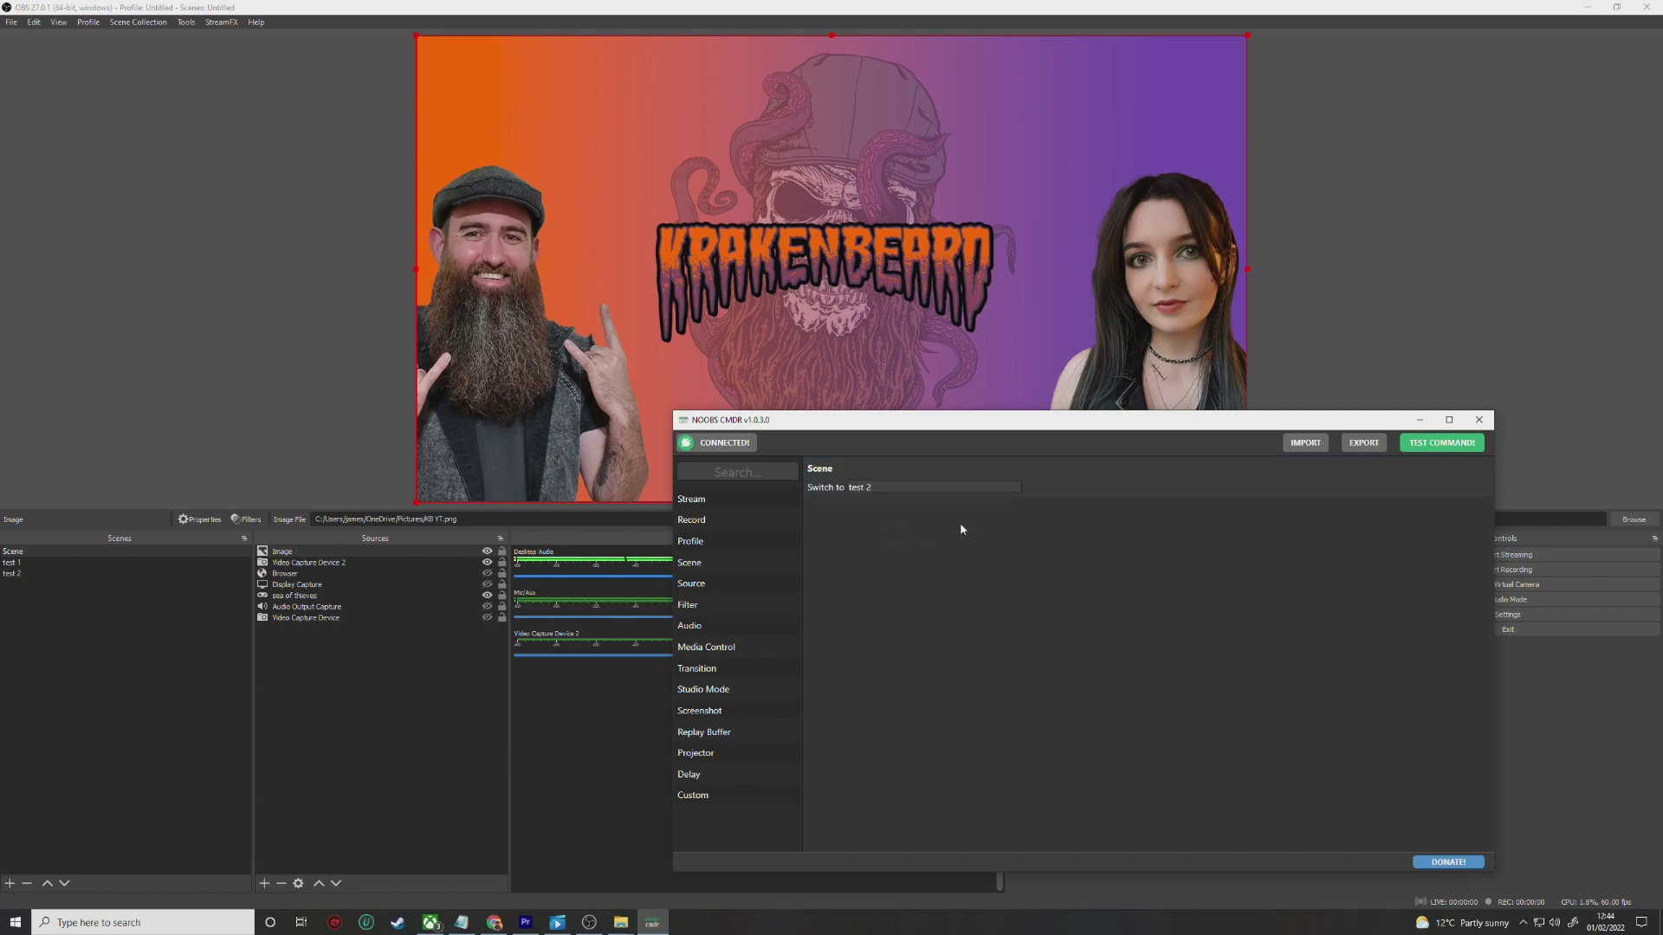
{"action": "left_click", "coordinate": [1433, 443]}
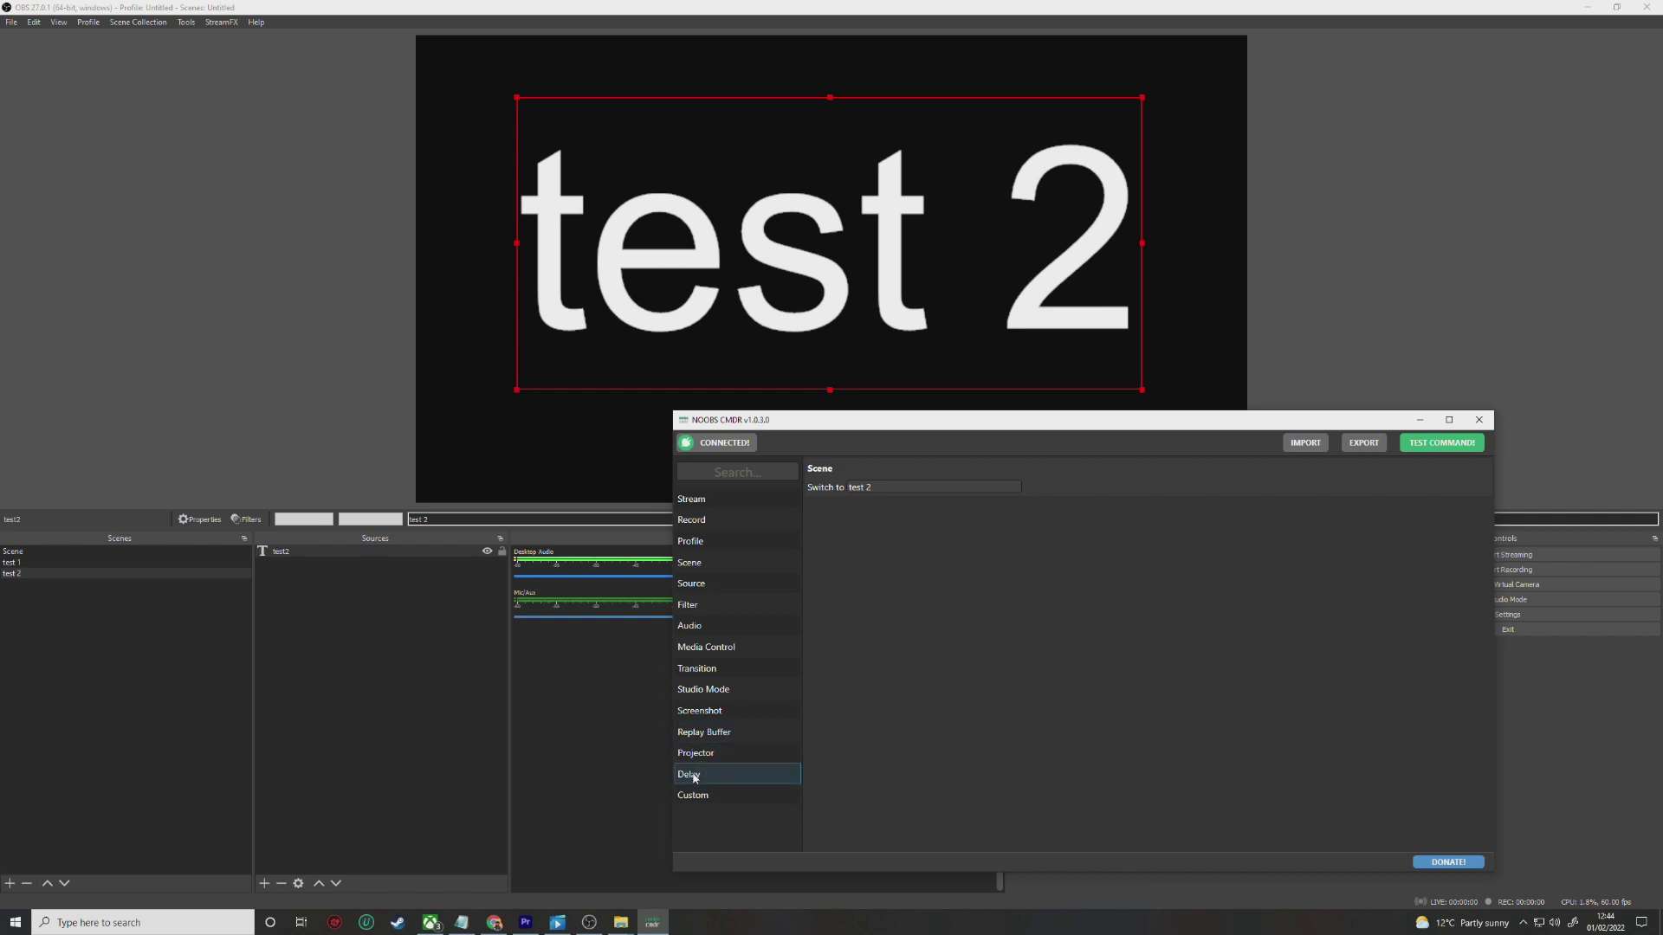
Step: Add a 3000 ms delay and a switch back to Scene, then test the macro
{"action": "left_click", "coordinate": [830, 527]}
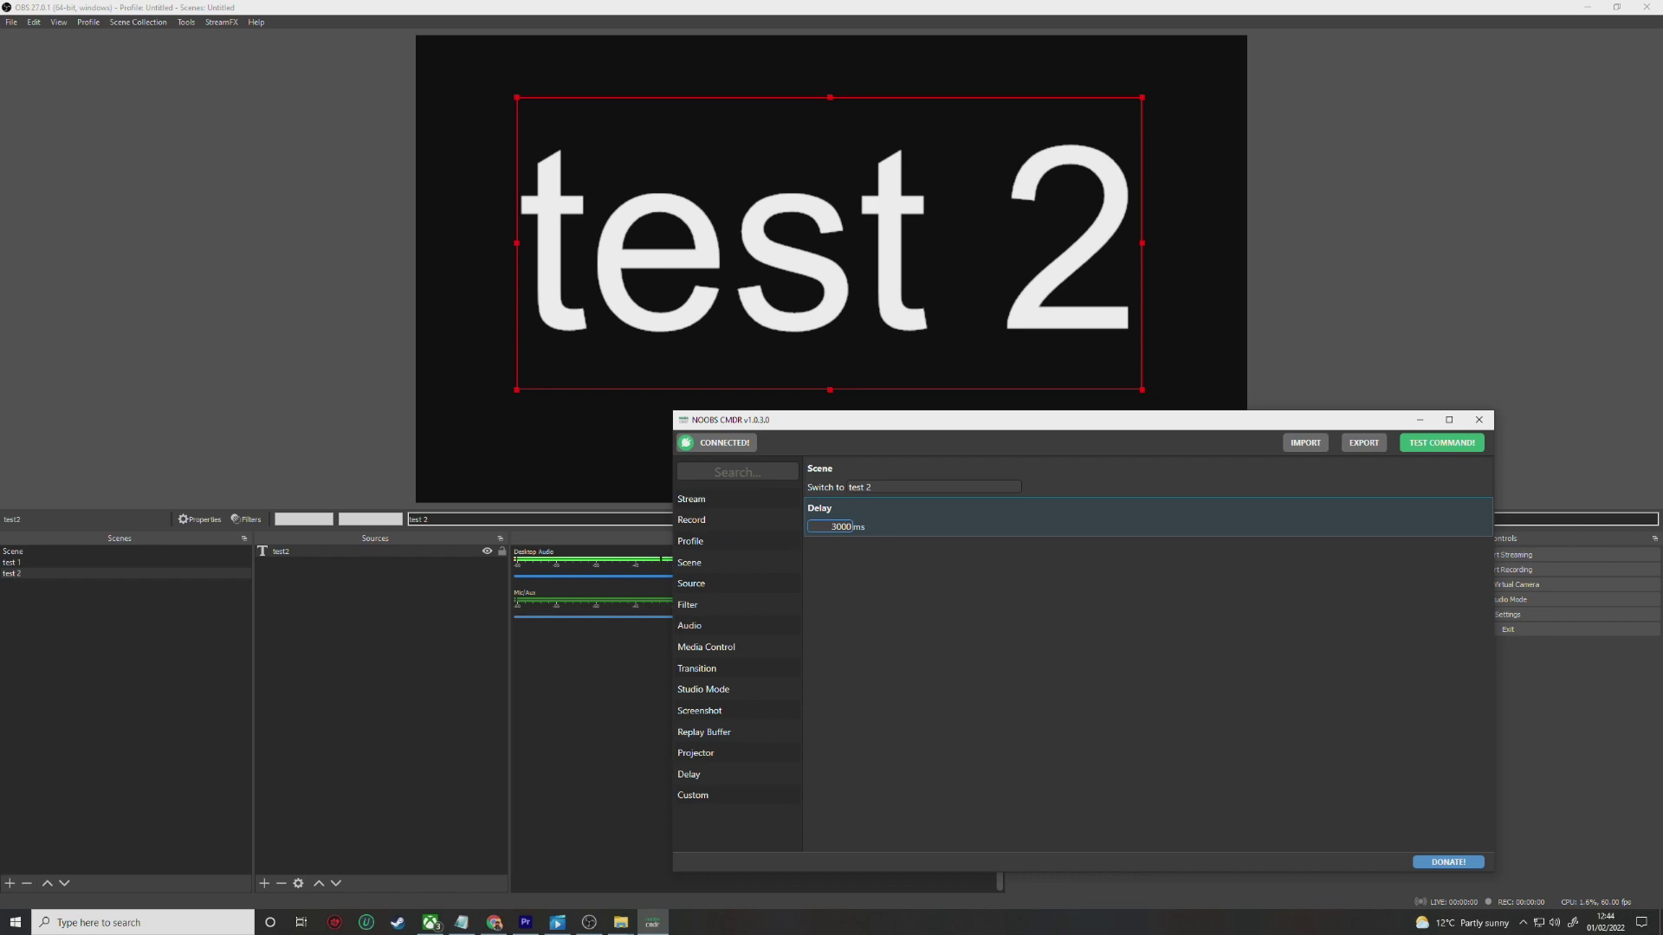
{"action": "left_click", "coordinate": [728, 562]}
{"action": "left_click", "coordinate": [871, 565]}
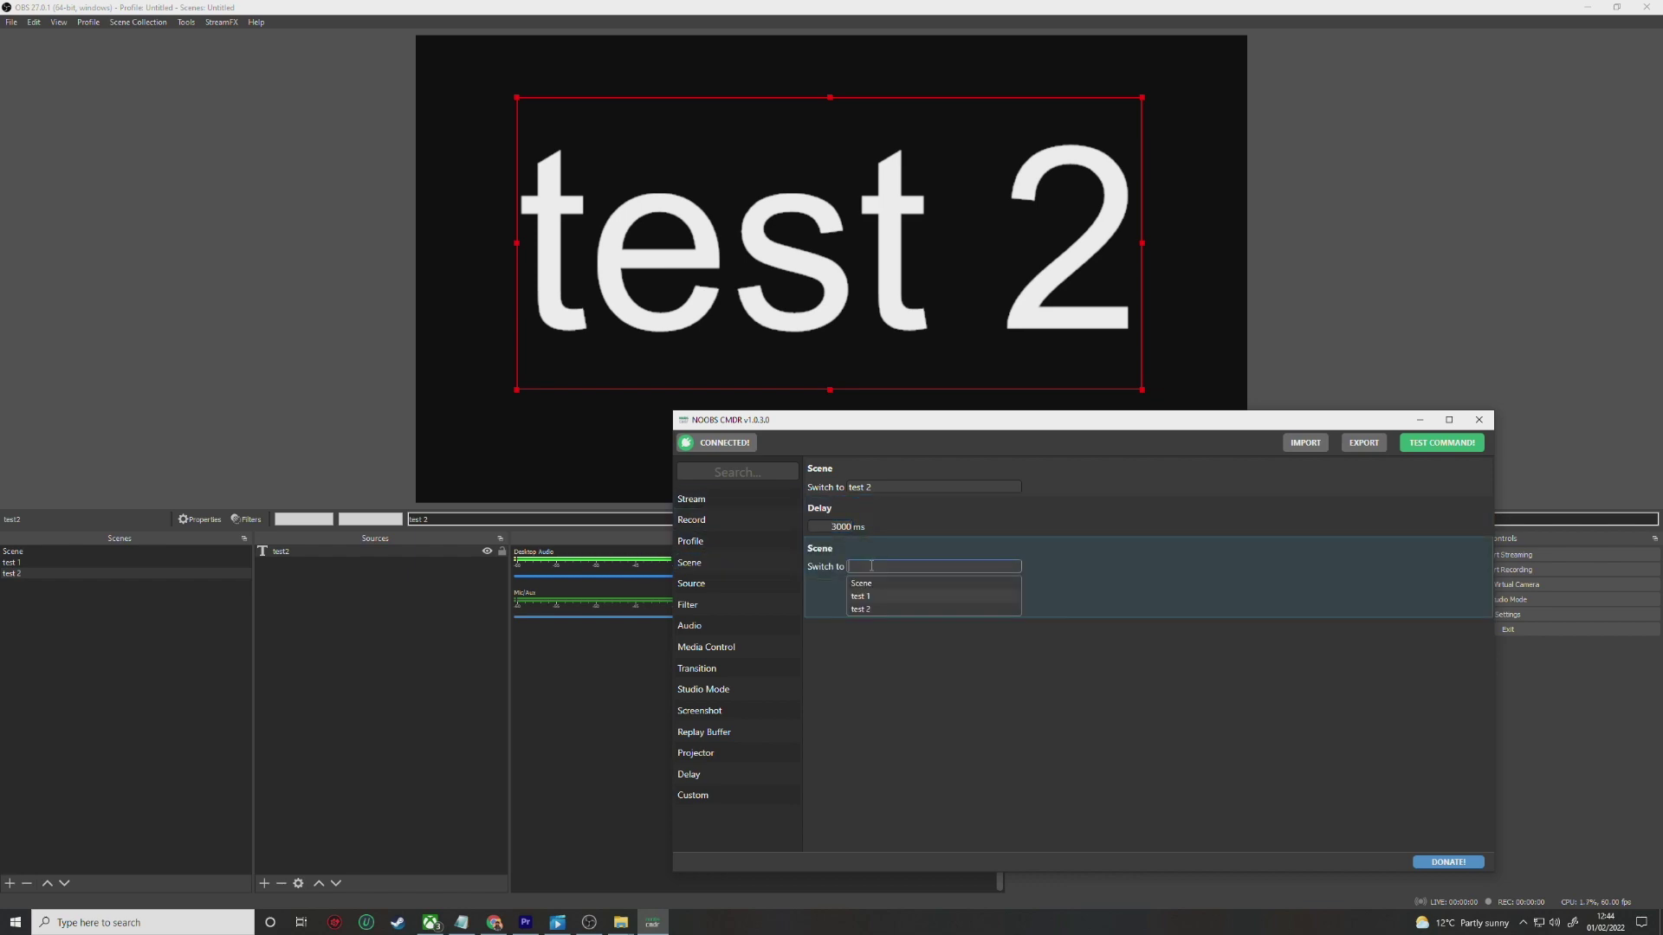
{"action": "left_click", "coordinate": [863, 583]}
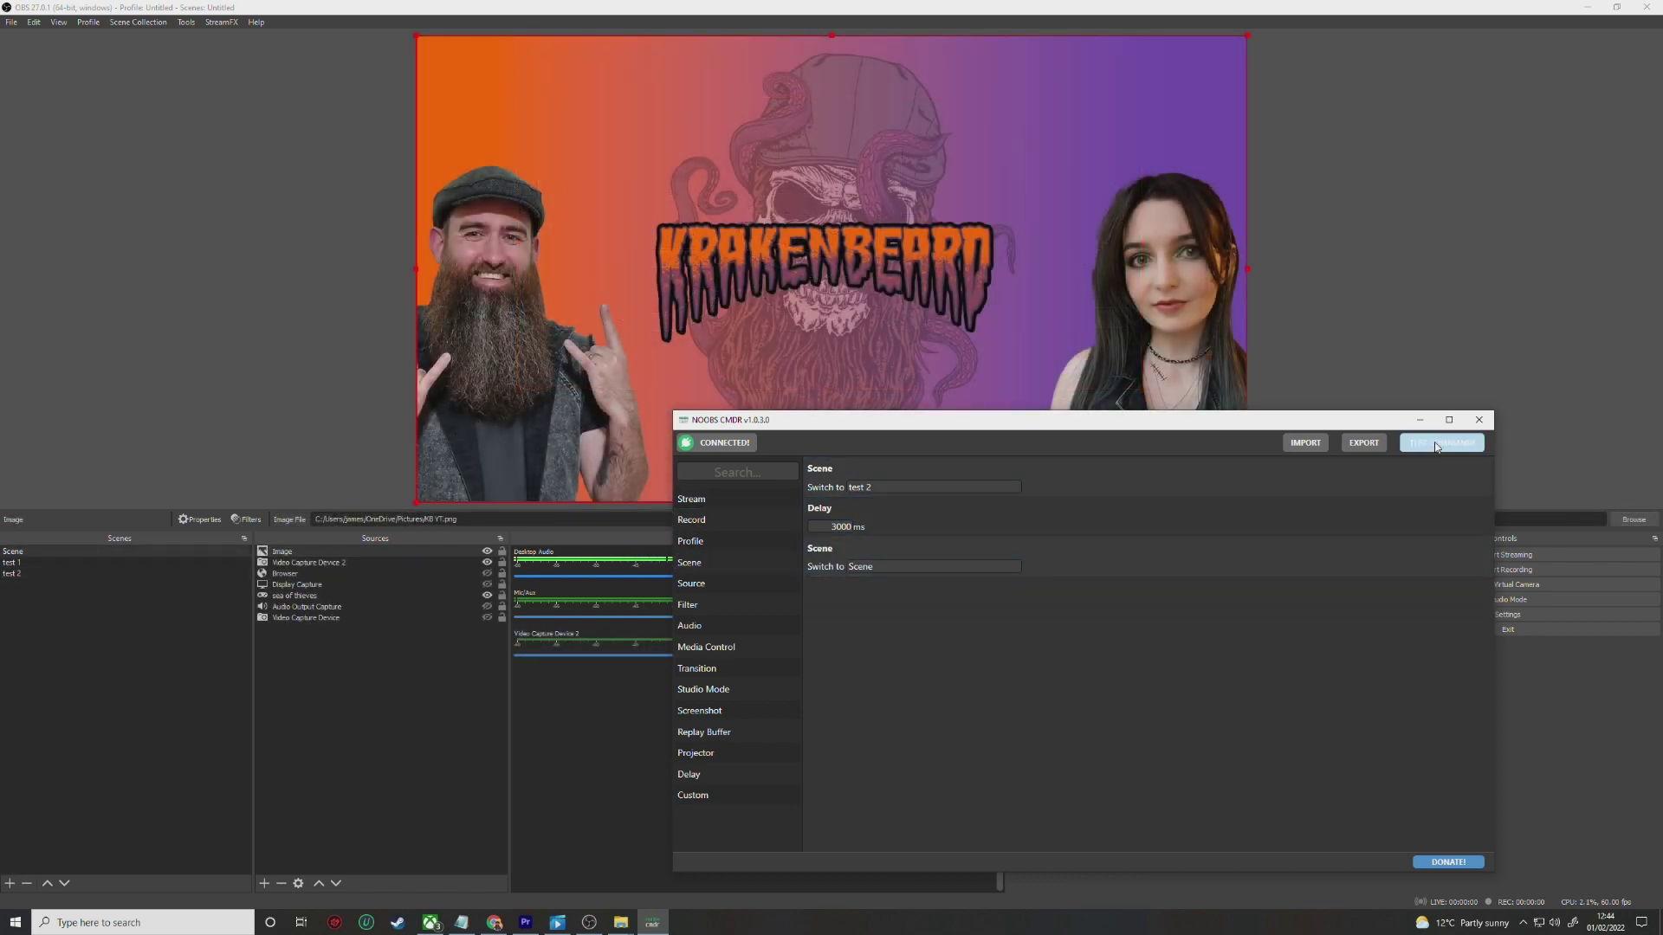
{"action": "left_click", "coordinate": [1445, 445]}
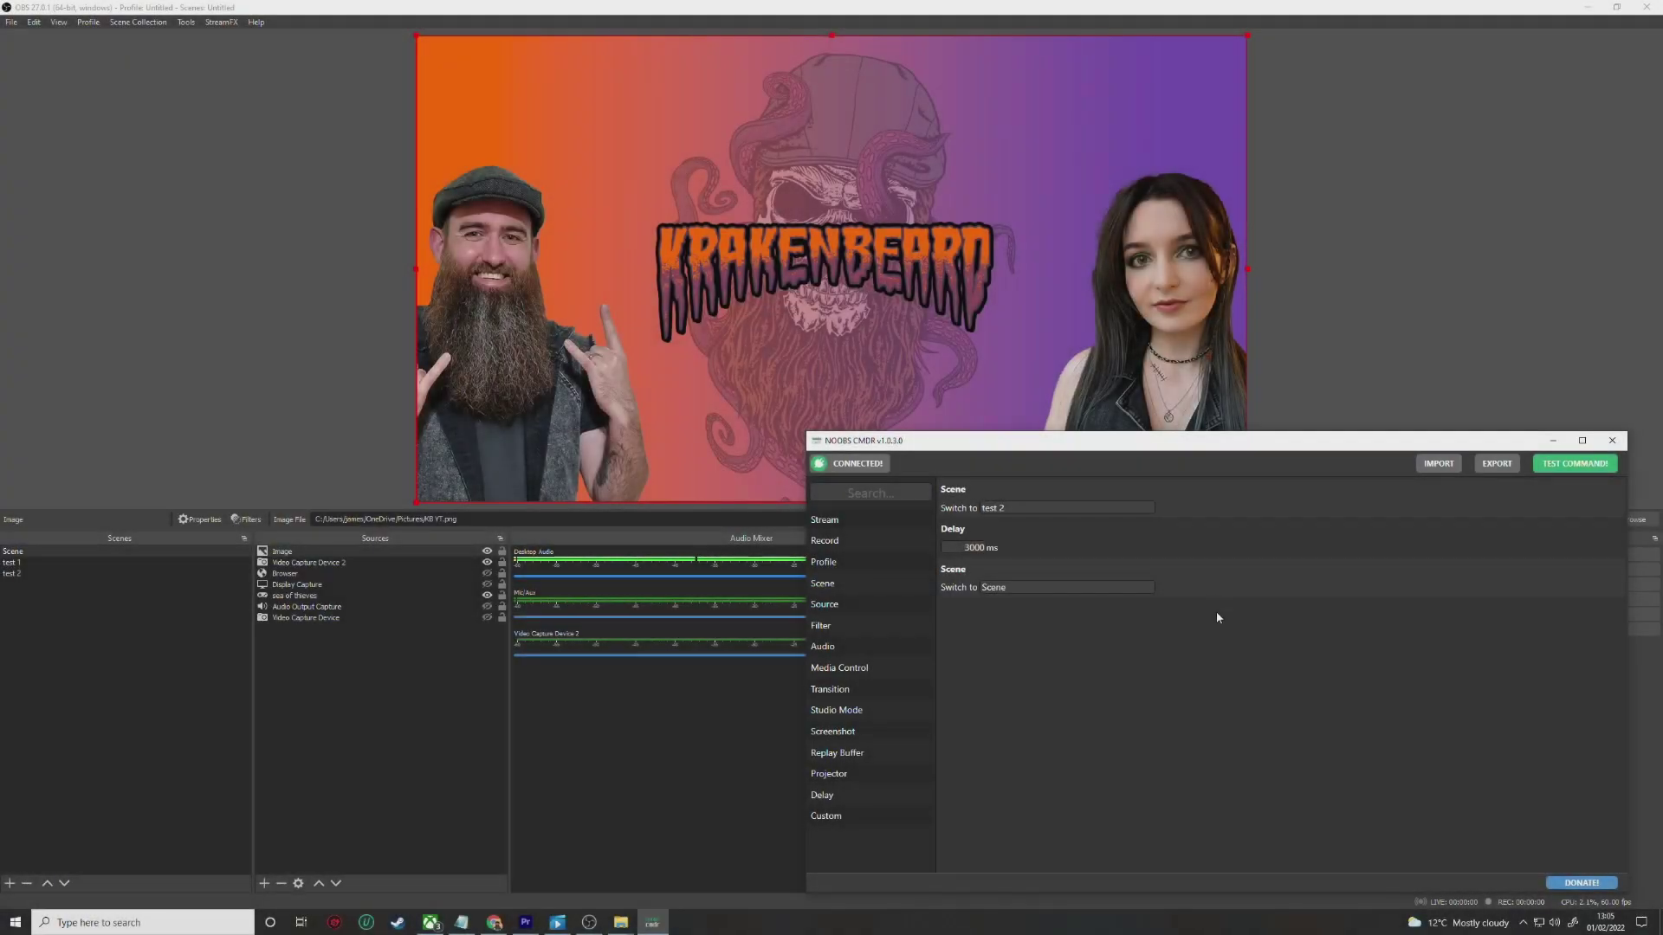
Step: Delete the second Scene switch, the 3000 ms Delay and the first Scene command
{"action": "right_click", "coordinate": [1209, 580]}
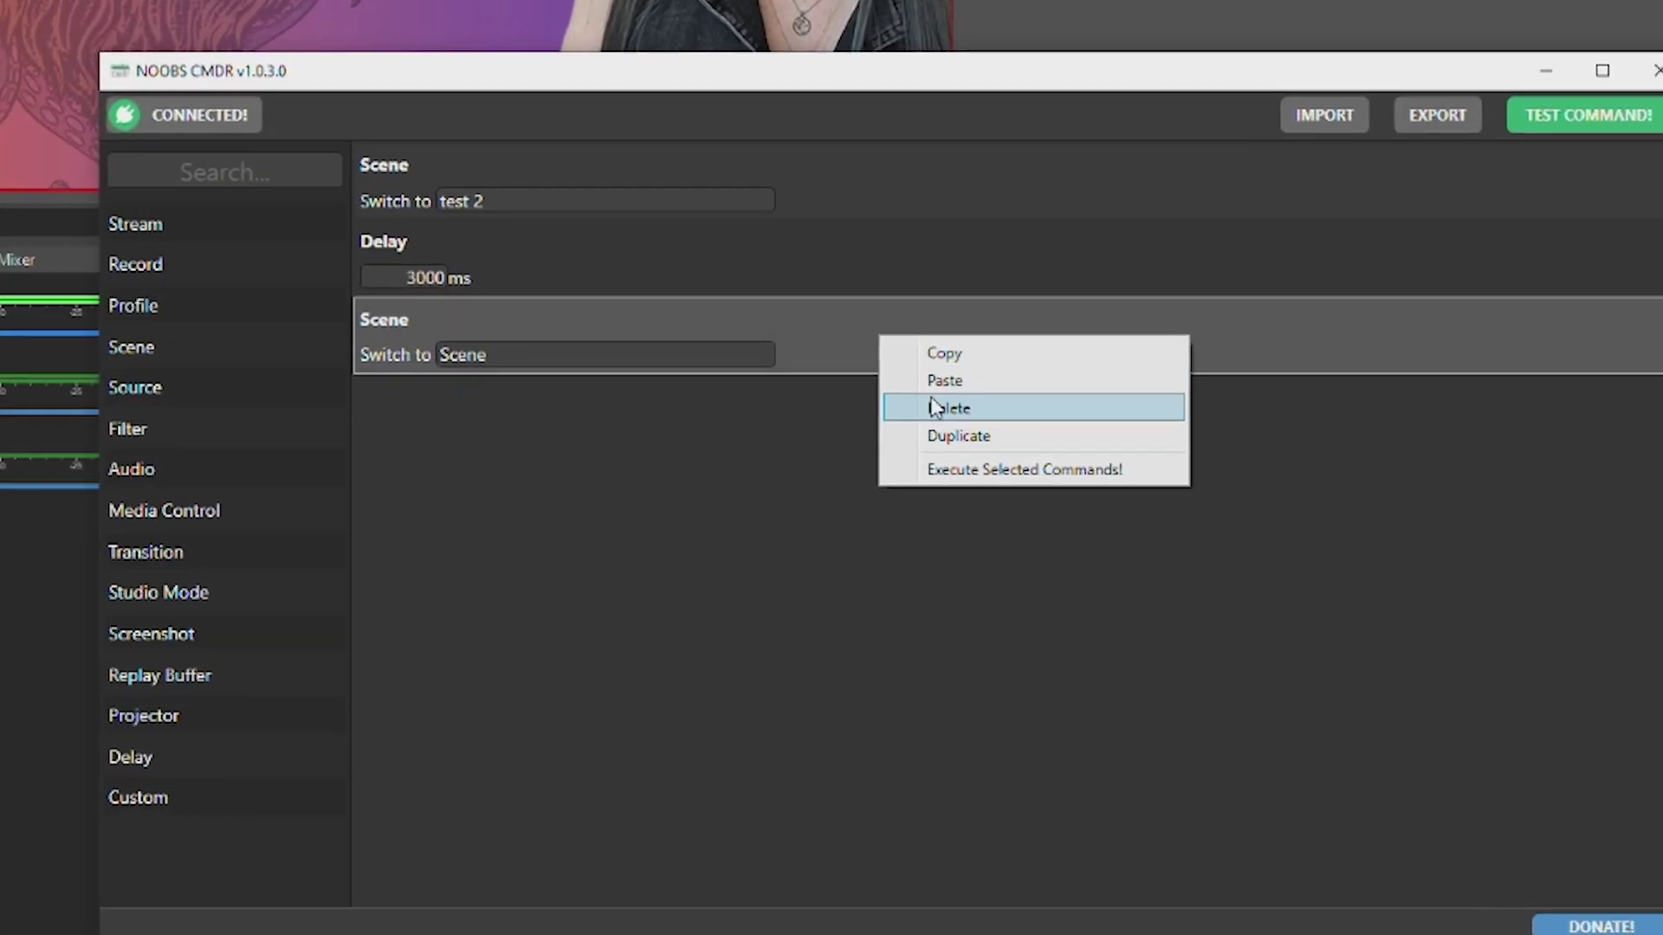
{"action": "left_click", "coordinate": [1230, 613]}
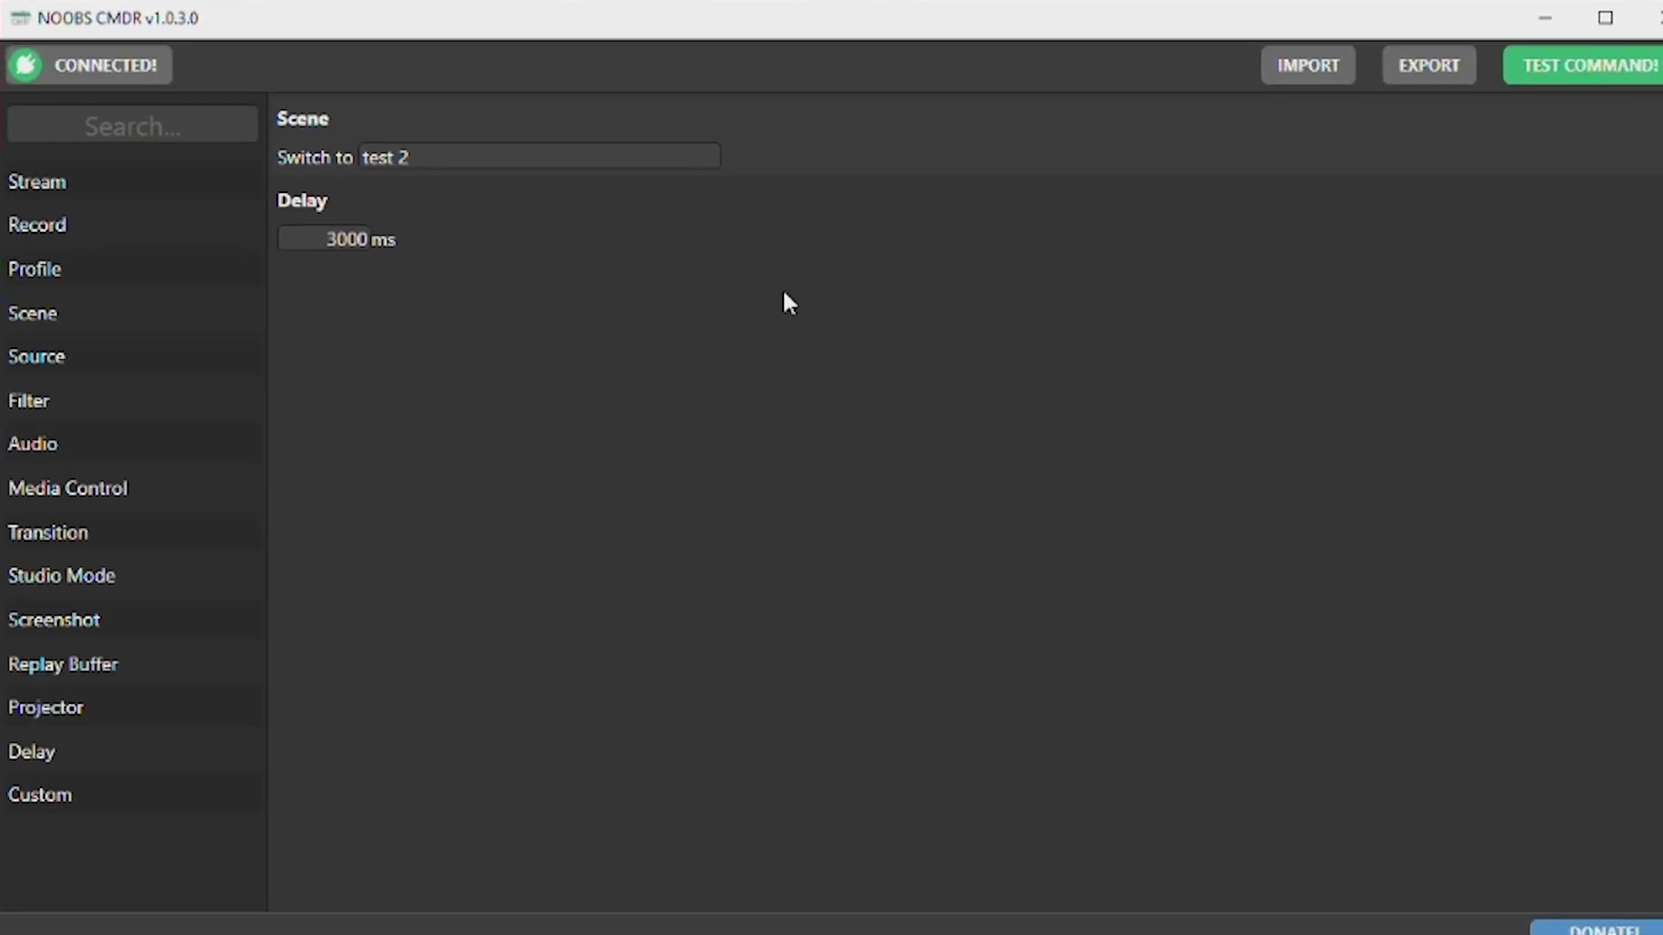
{"action": "right_click", "coordinate": [730, 234]}
{"action": "left_click", "coordinate": [814, 321]}
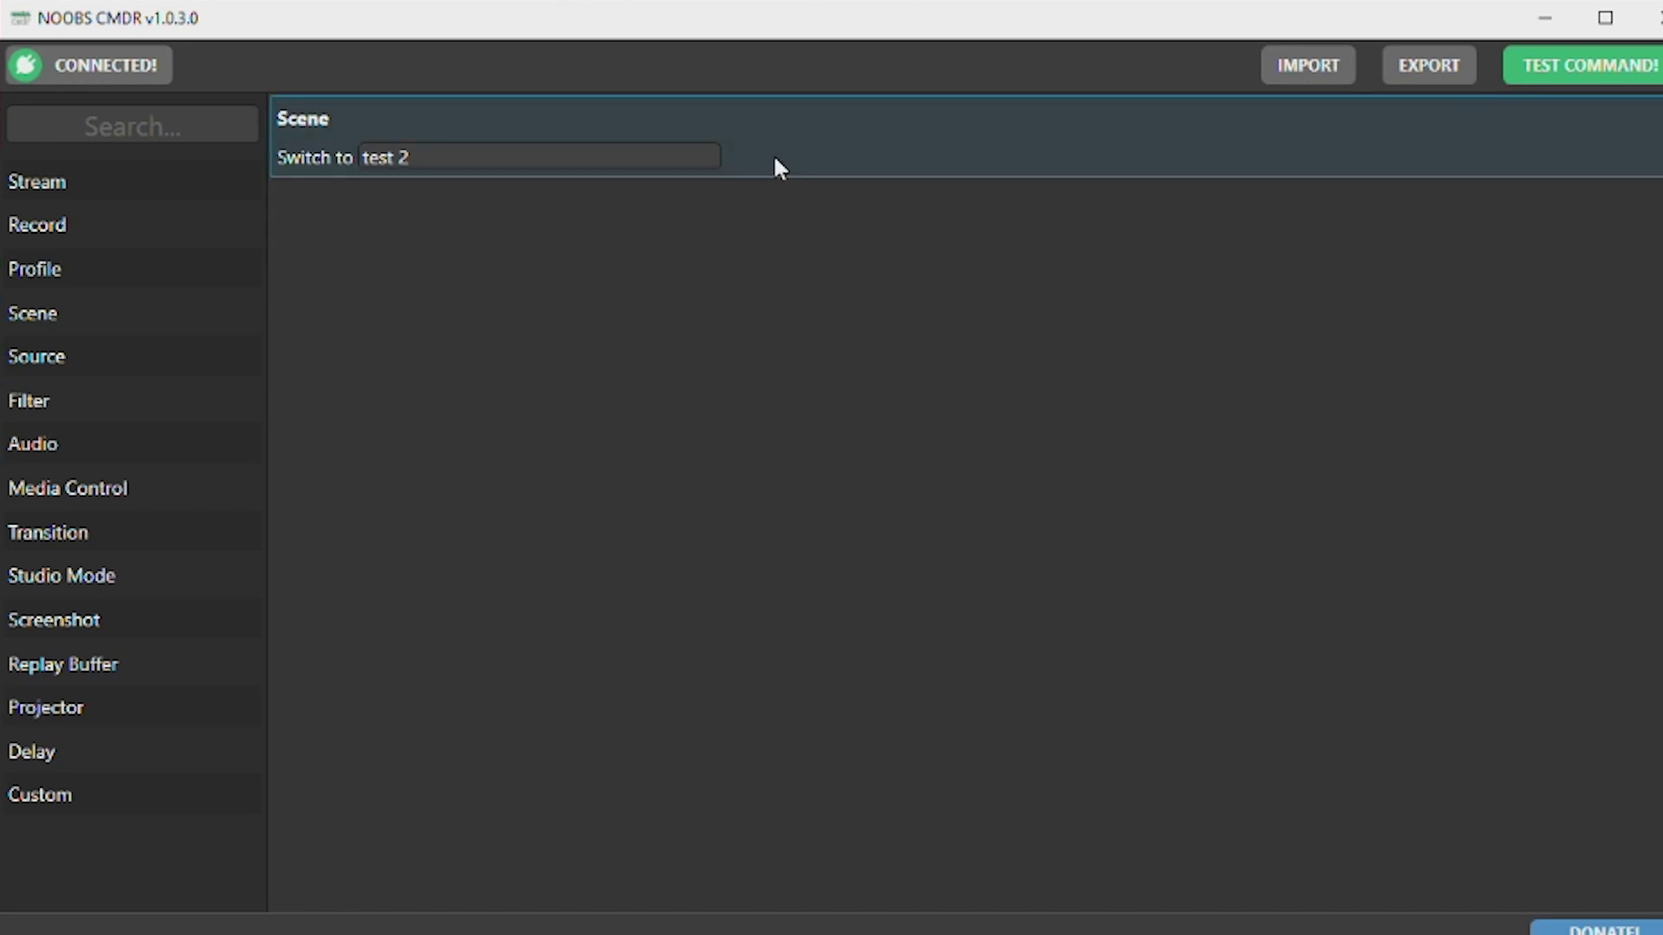
{"action": "right_click", "coordinate": [774, 161]}
{"action": "left_click", "coordinate": [828, 230]}
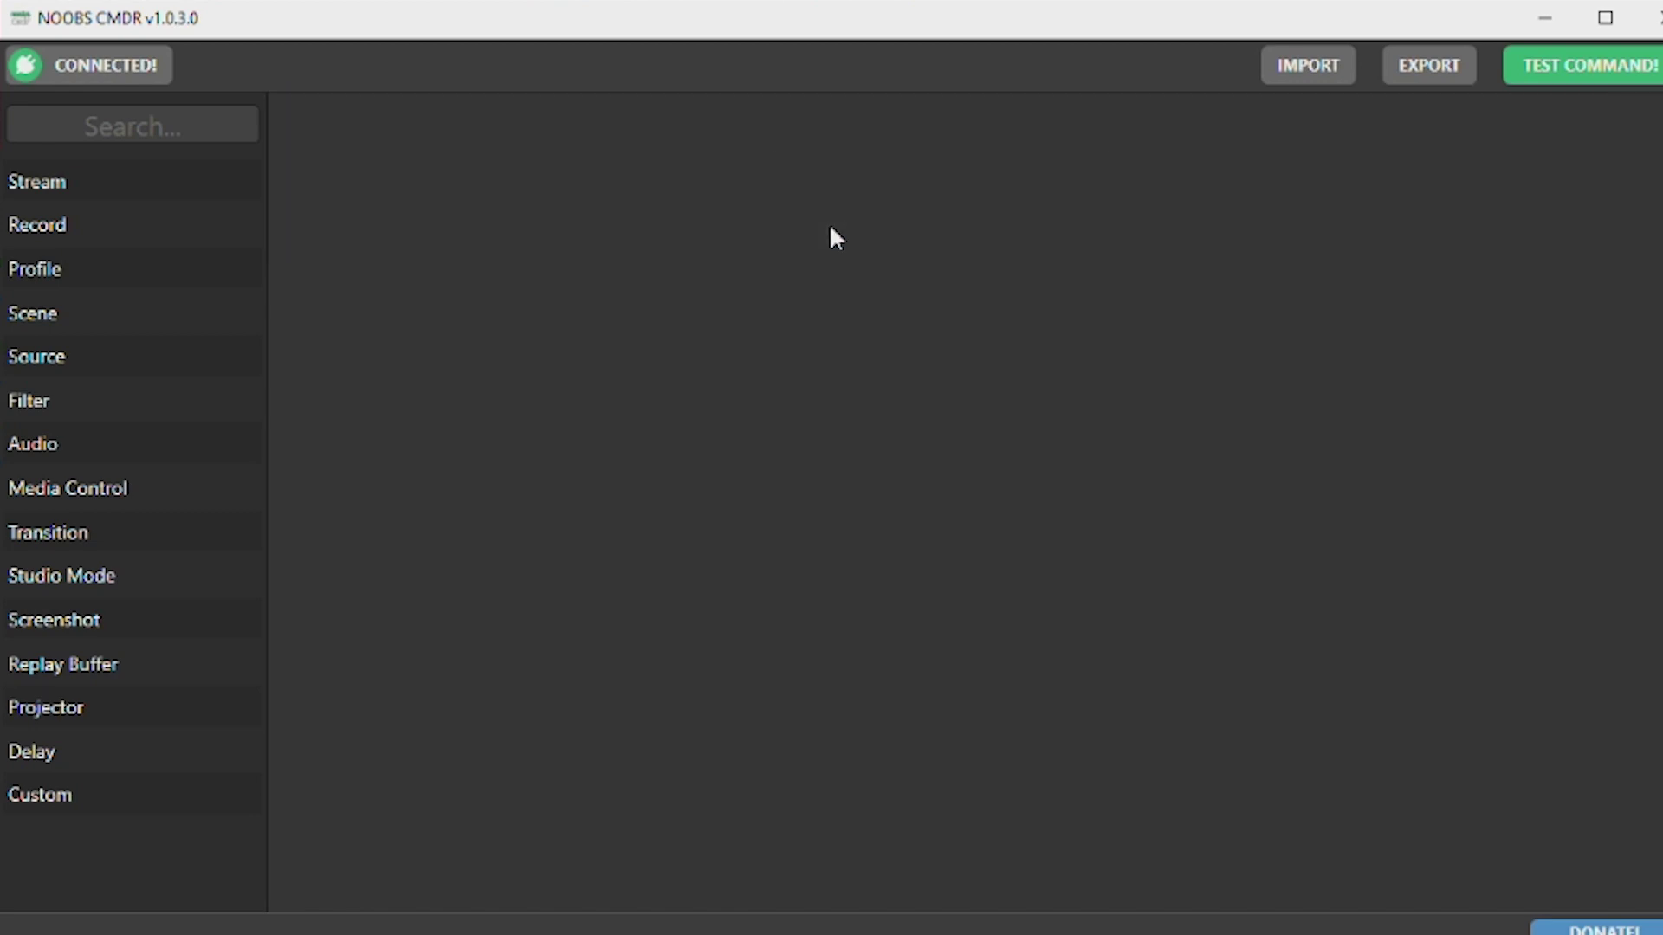
Step: Add a Filter command targeting the Image source's Blur filter
{"action": "left_click", "coordinate": [116, 399]}
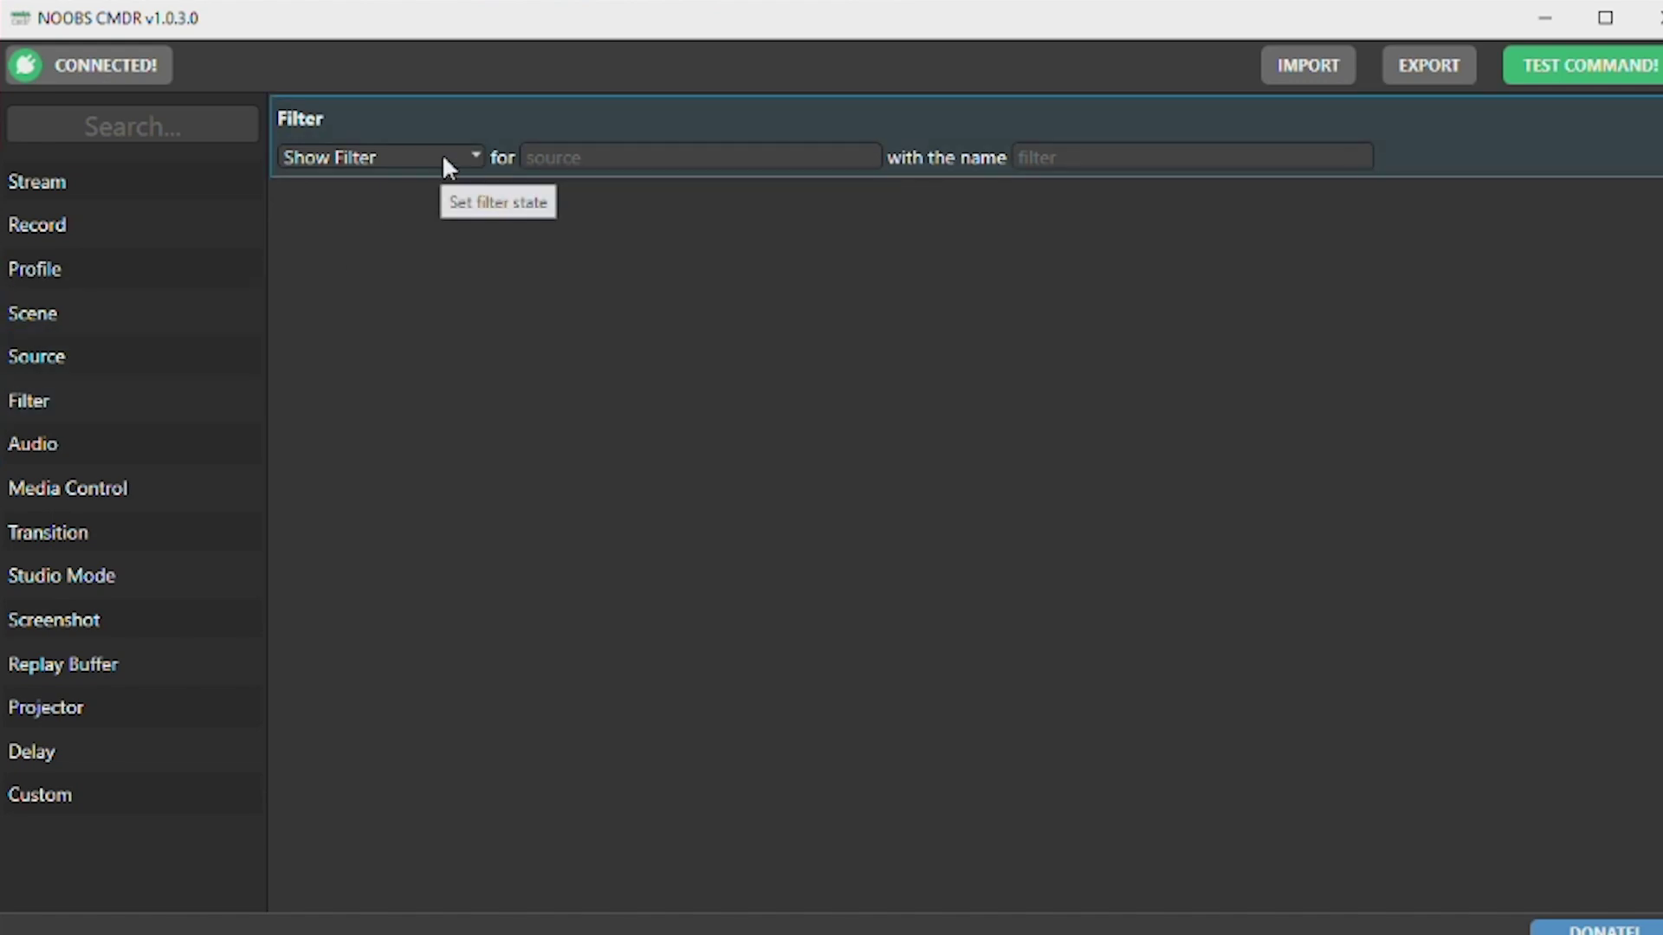
{"action": "left_click", "coordinate": [587, 153]}
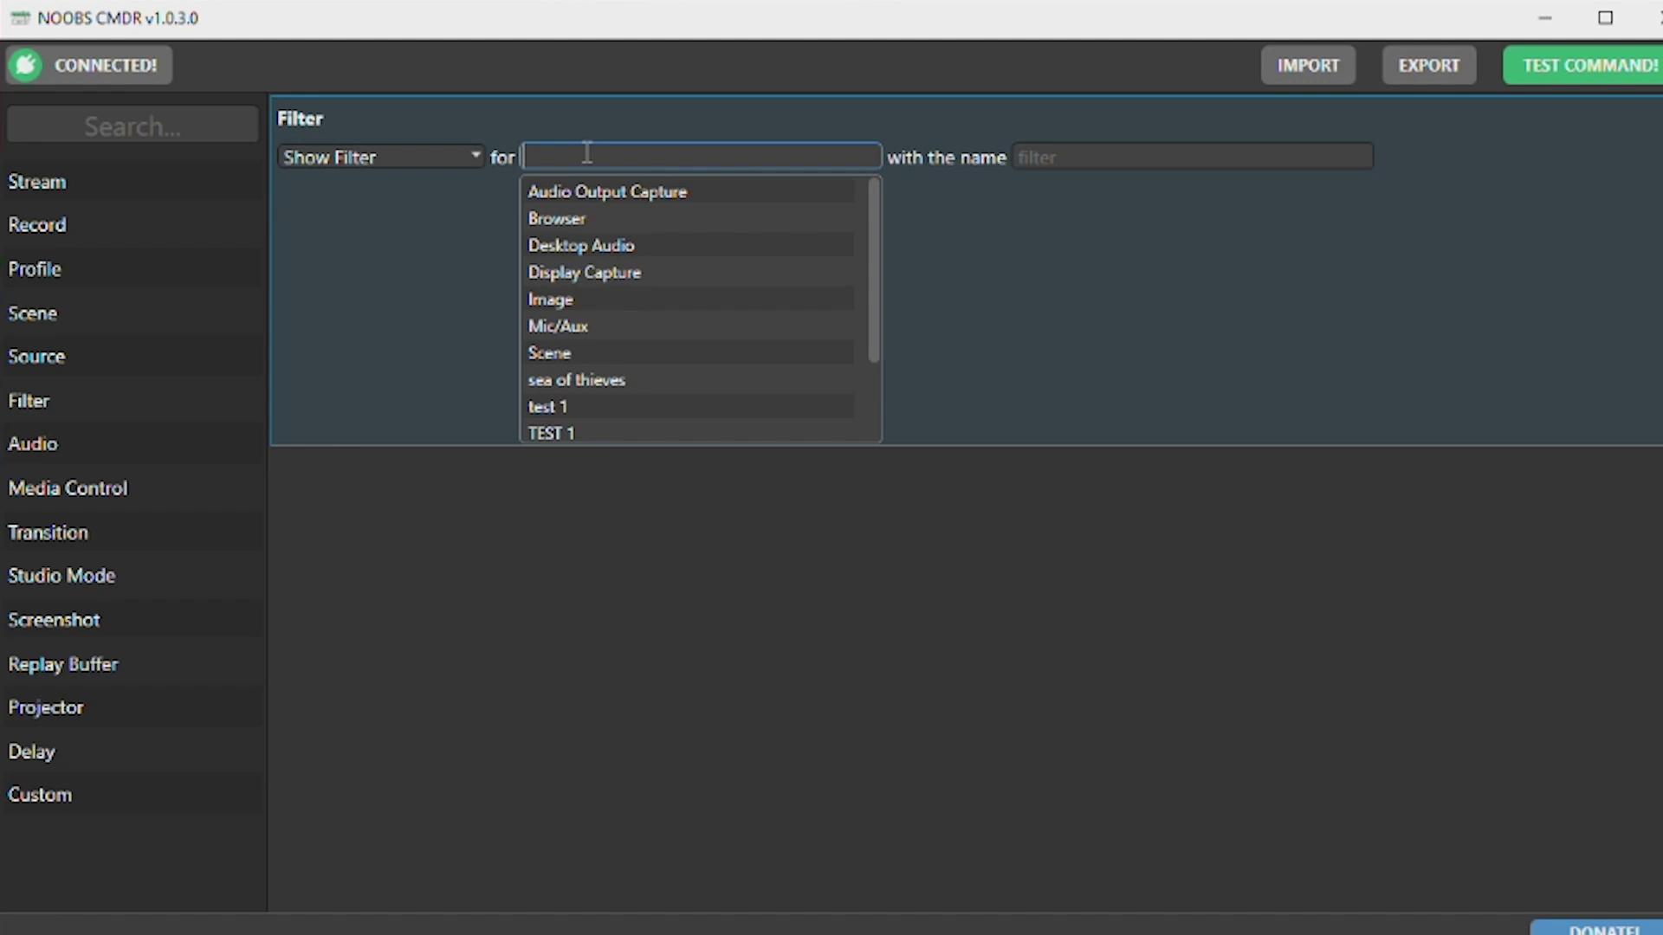
{"action": "left_click", "coordinate": [578, 297]}
{"action": "left_click", "coordinate": [1065, 155]}
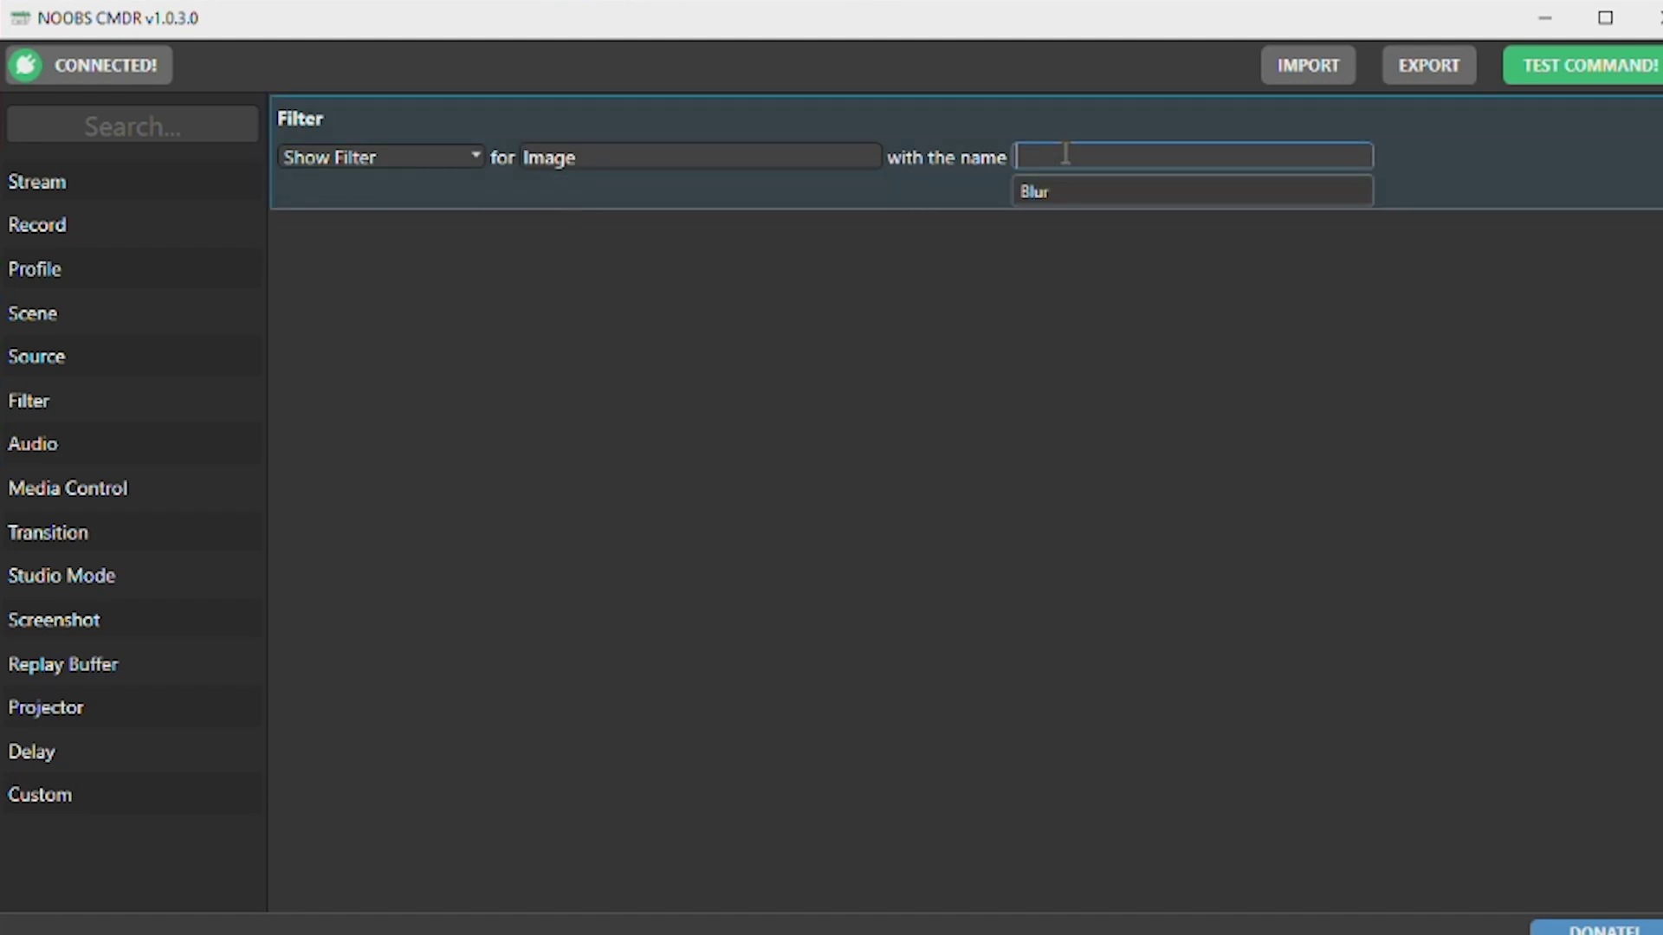
{"action": "left_click", "coordinate": [1062, 193]}
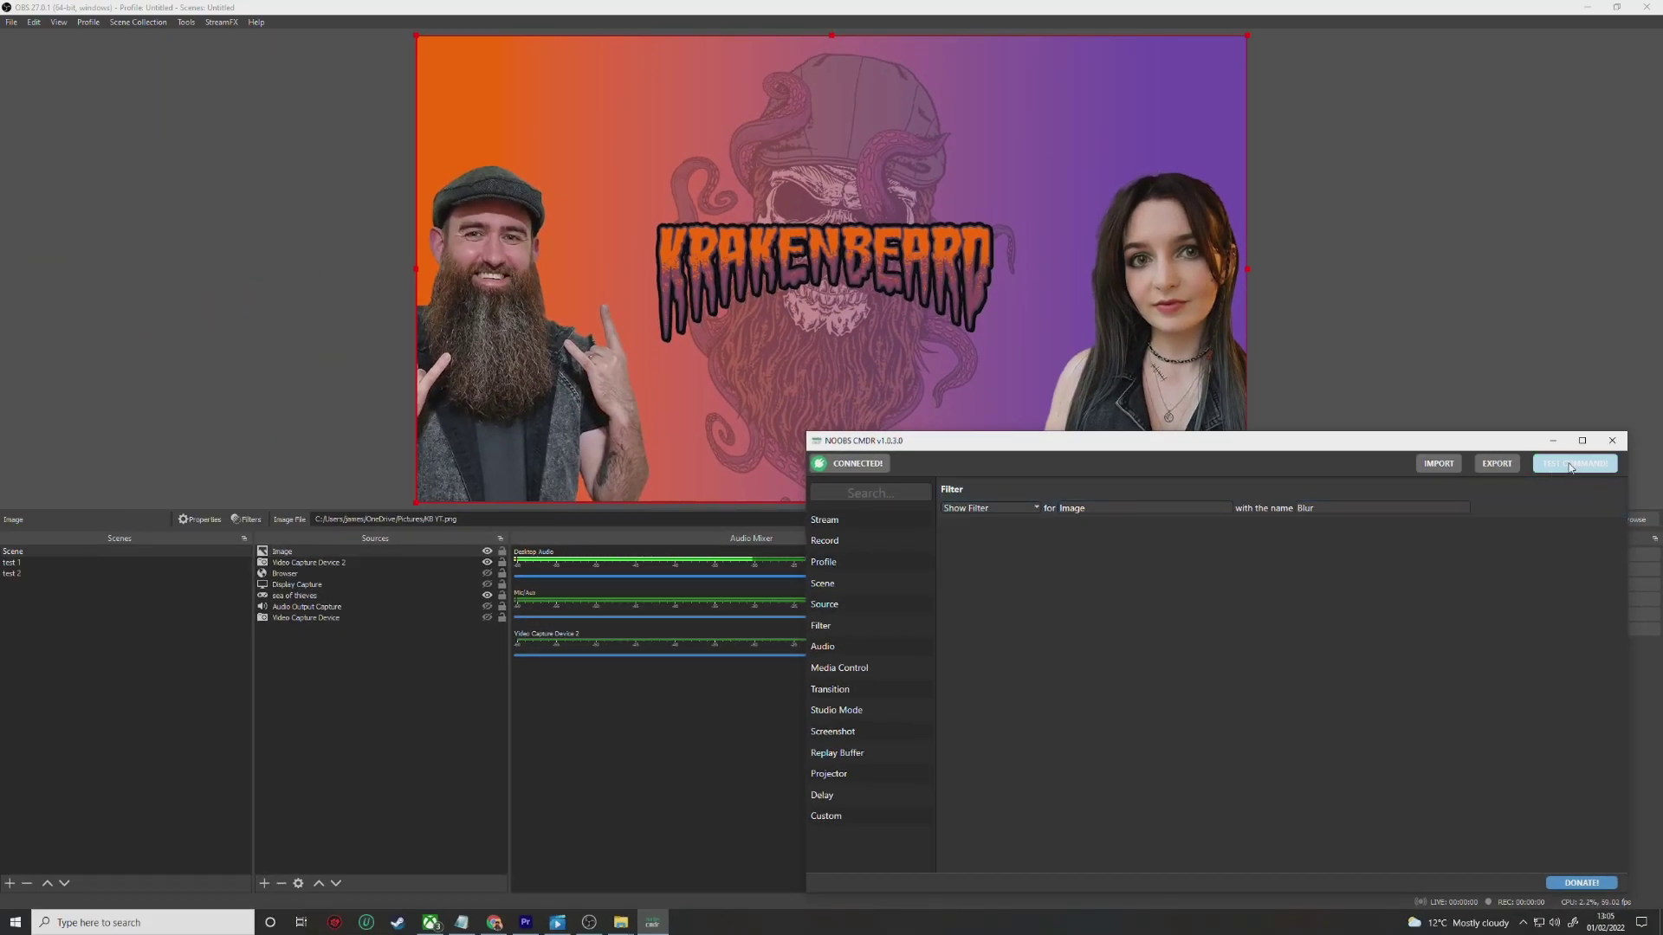
Step: Test the command so the OBS Image blurs, then export it as 'blur on' in TUTORIAL
{"action": "left_click", "coordinate": [1570, 467]}
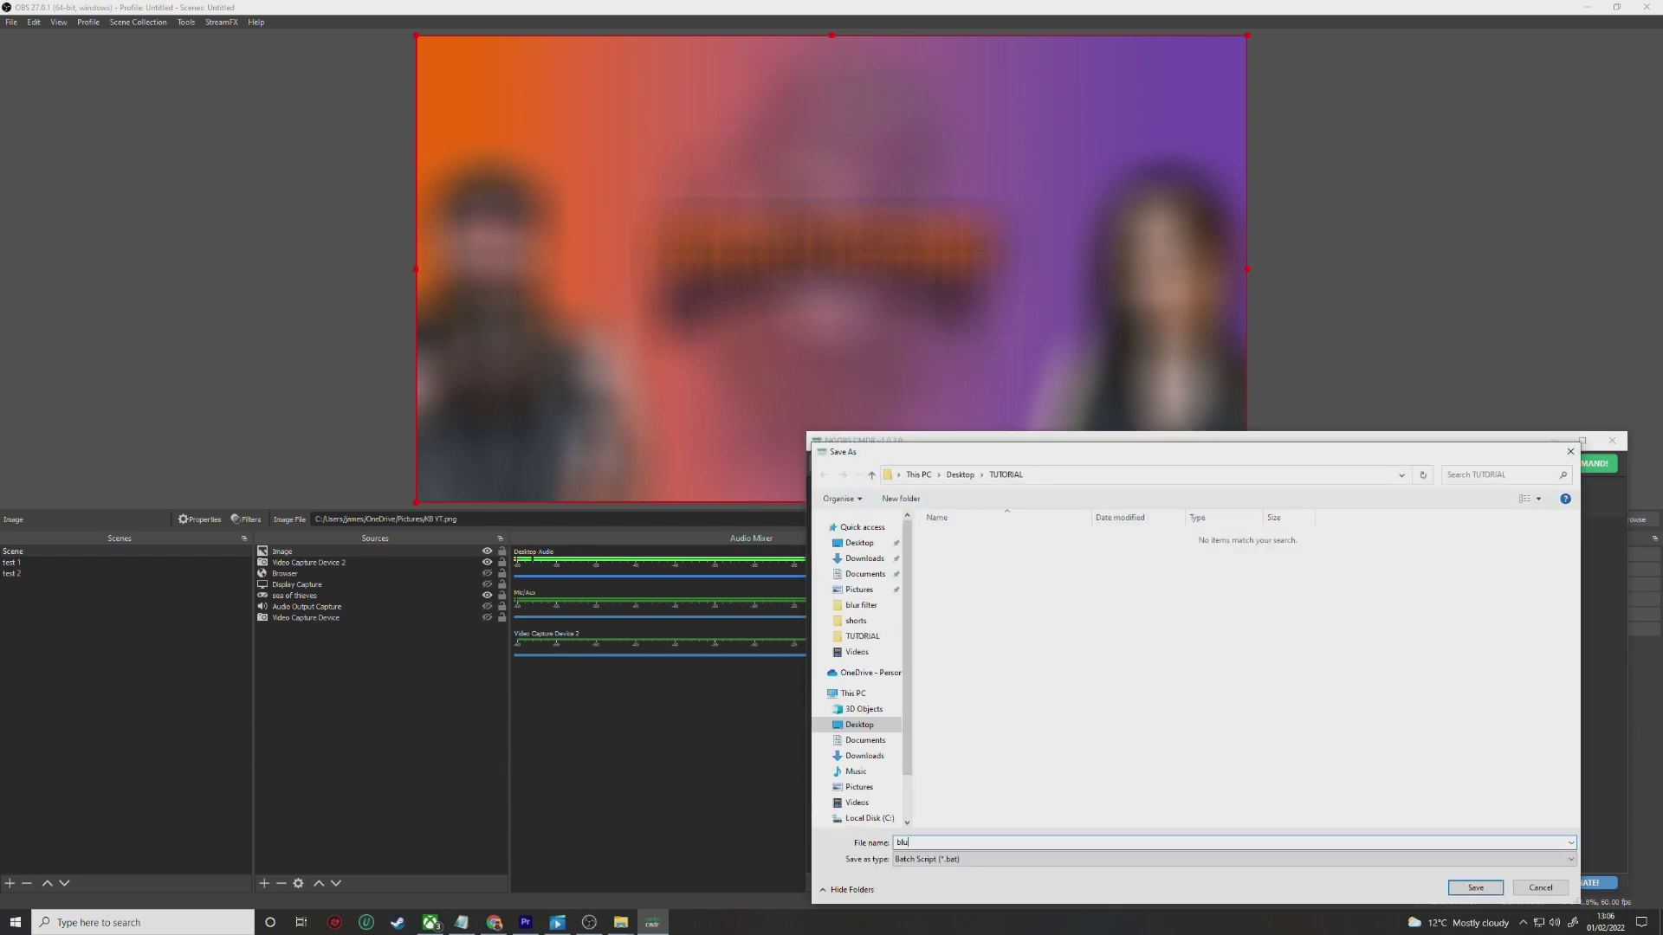
{"action": "left_click", "coordinate": [1480, 889]}
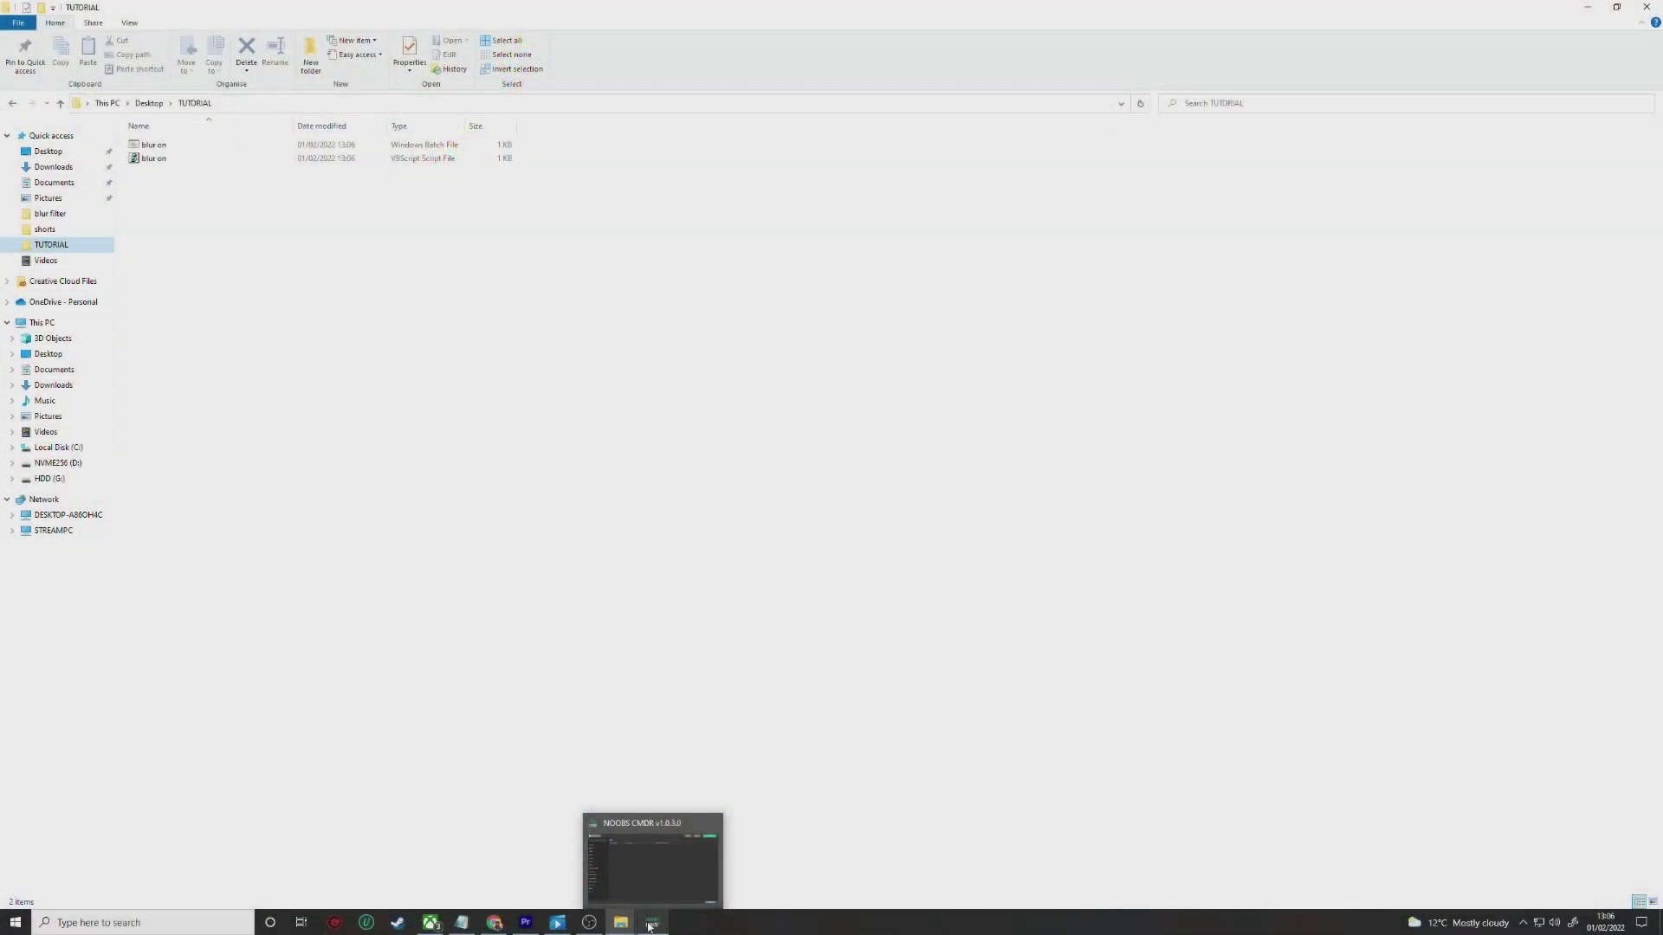
Step: Back in NOOBS CMDR, switch the command's filter action to Hide Filter
{"action": "left_click", "coordinate": [651, 925]}
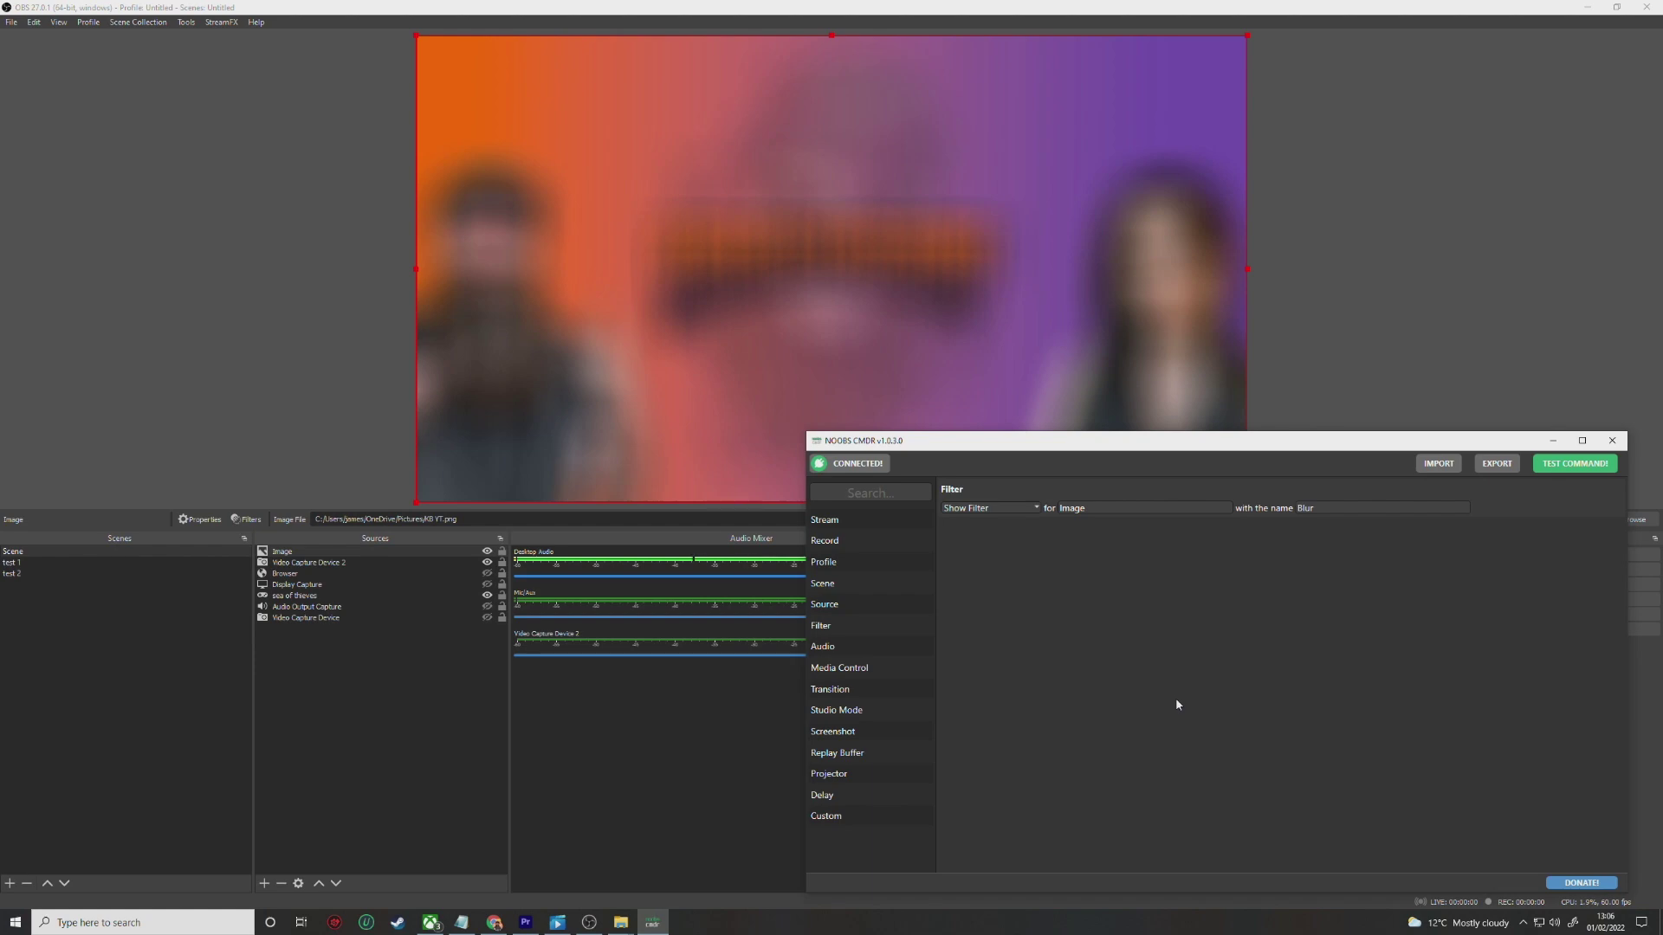
{"action": "left_click", "coordinate": [1037, 508]}
{"action": "left_click", "coordinate": [999, 537]}
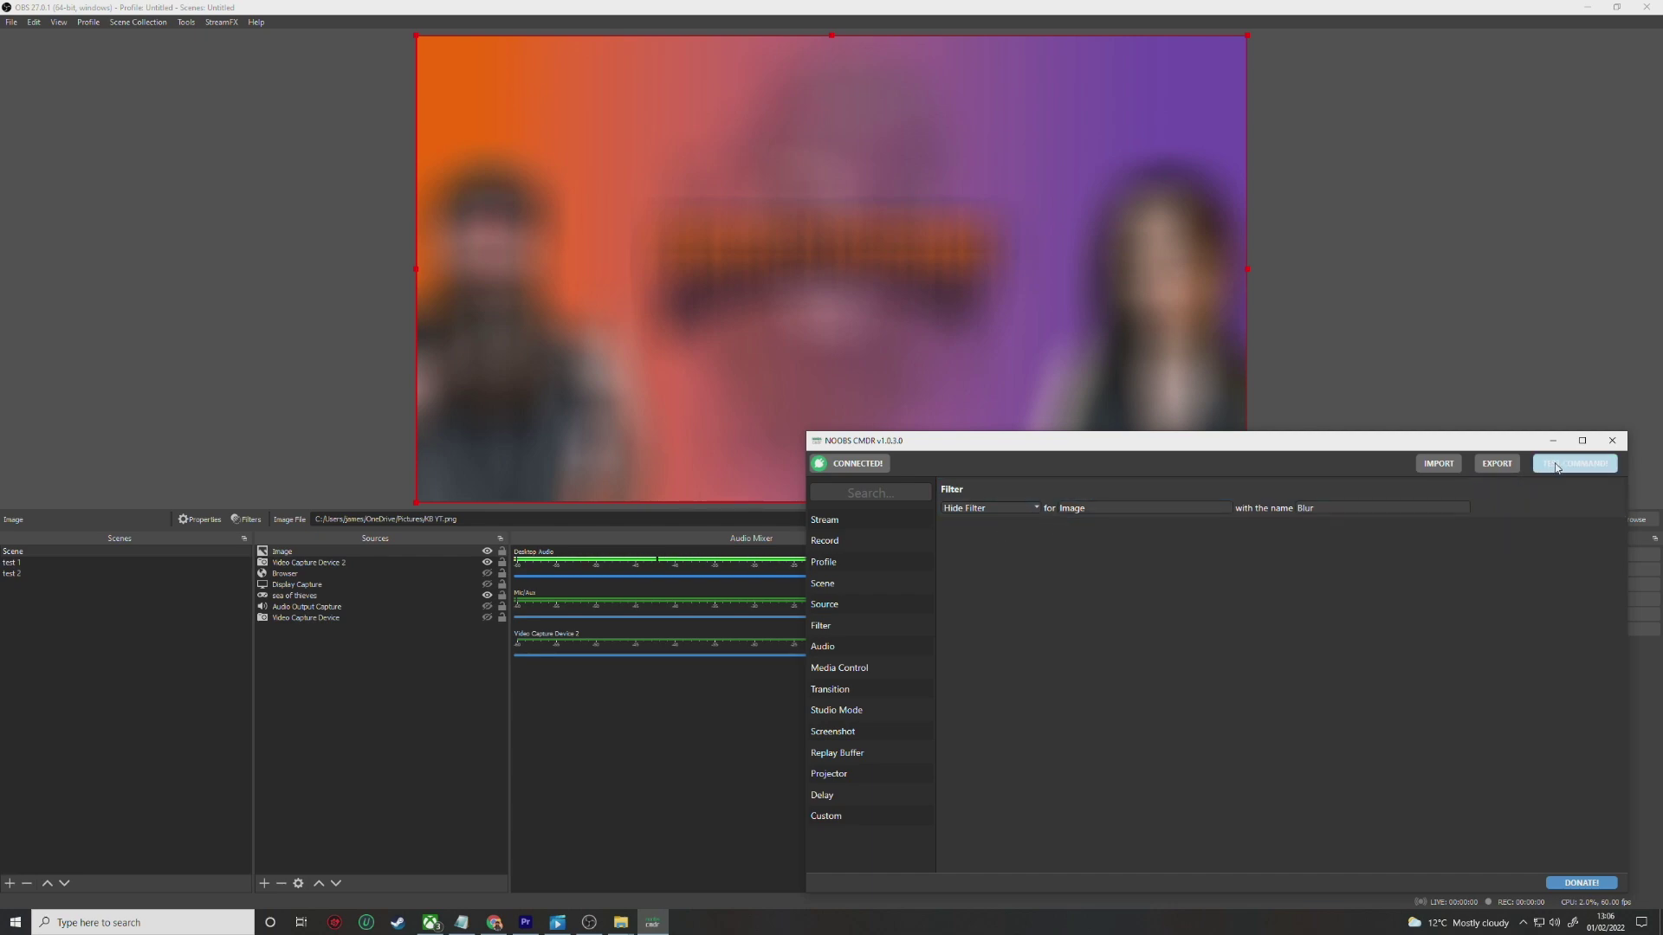
Step: Export the command as the batch script 'blur off'
{"action": "left_click", "coordinate": [1493, 467]}
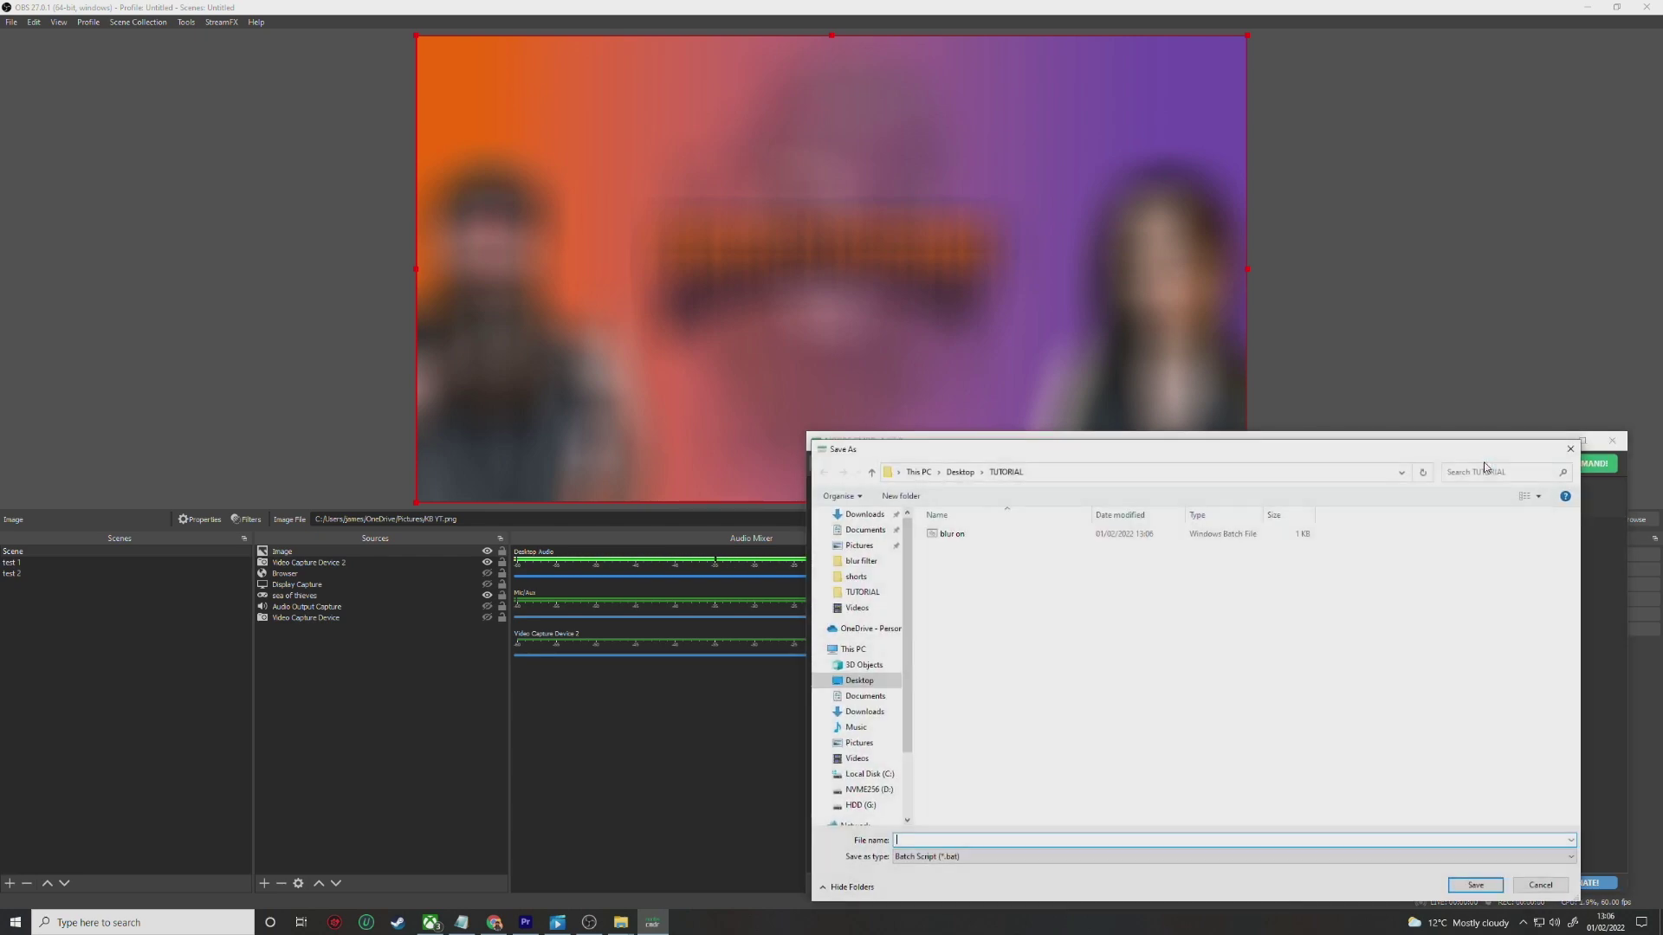
{"action": "type", "text": "blur off"}
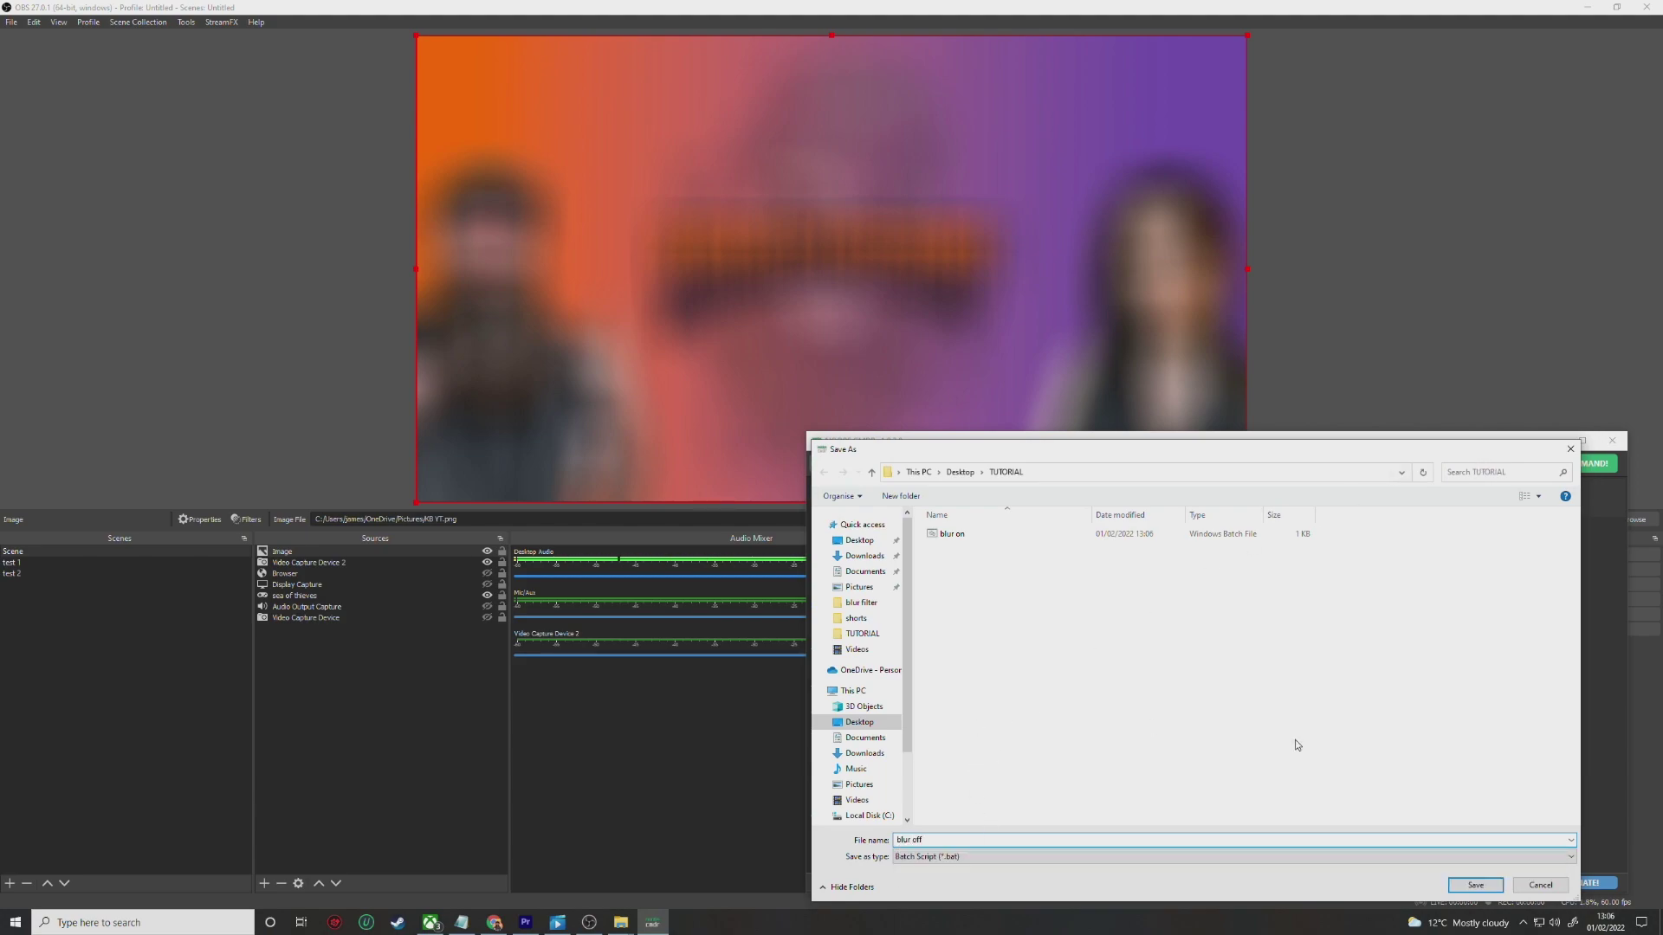
{"action": "left_click", "coordinate": [1475, 886]}
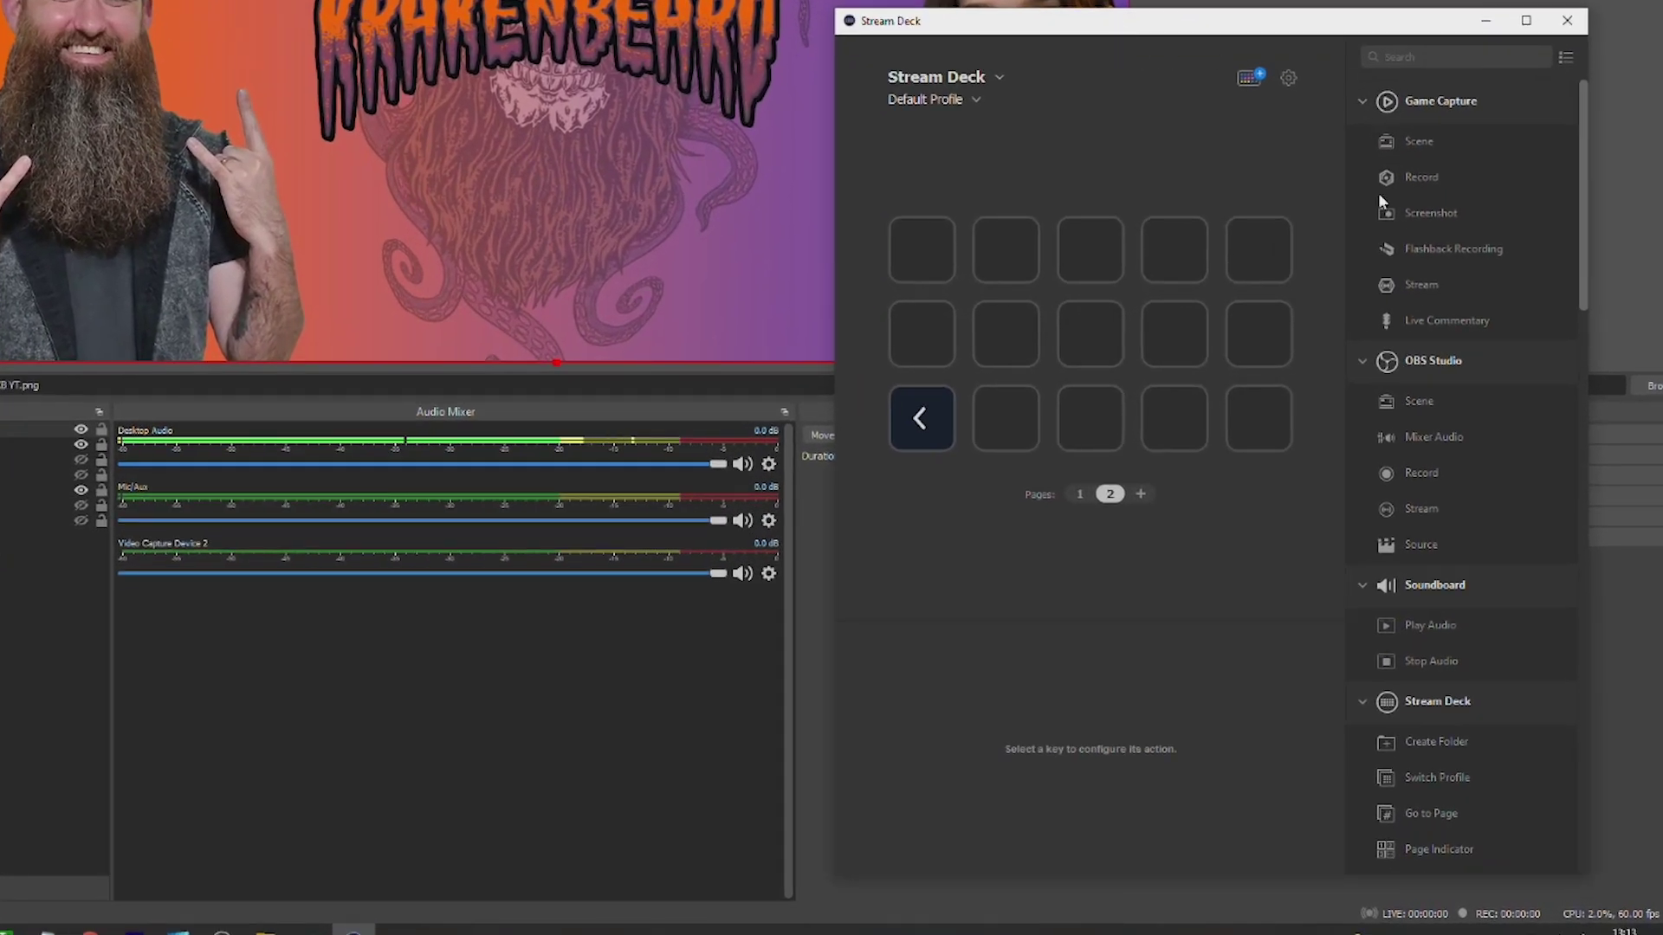
Step: Place a Multi Action Switch on an empty page 2 key and title it 'name'
{"action": "scroll", "coordinate": [1441, 657], "scroll_direction": "down", "scroll_amount": 4}
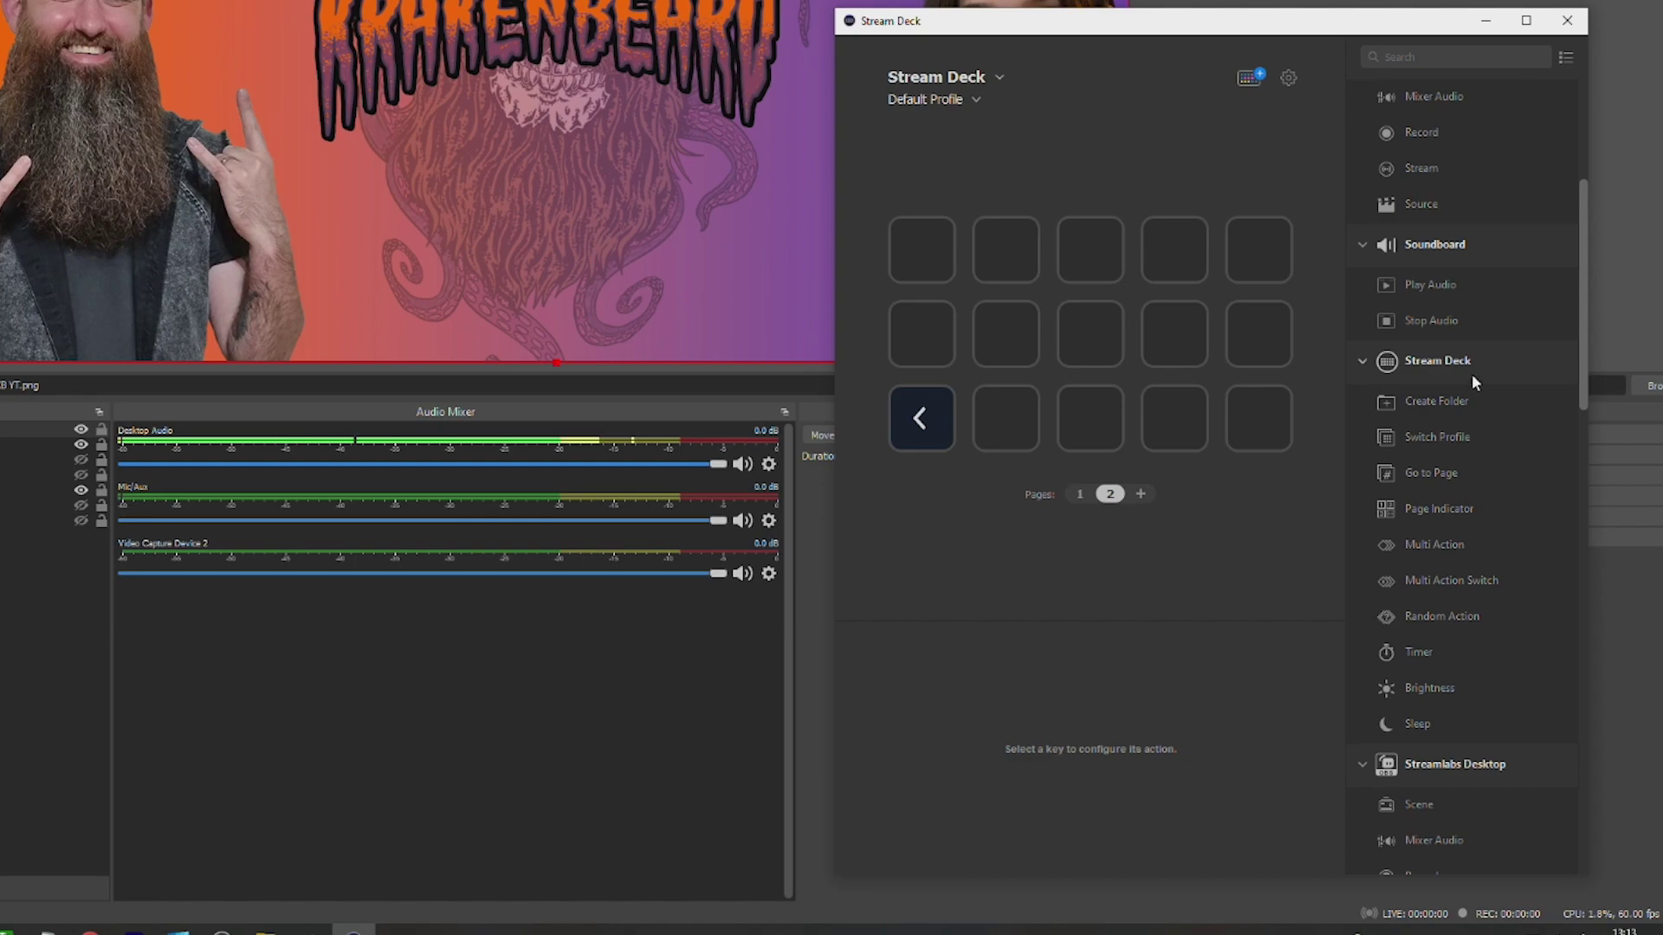
{"action": "left_click_drag", "start_coordinate": [1453, 579], "coordinate": [1090, 392]}
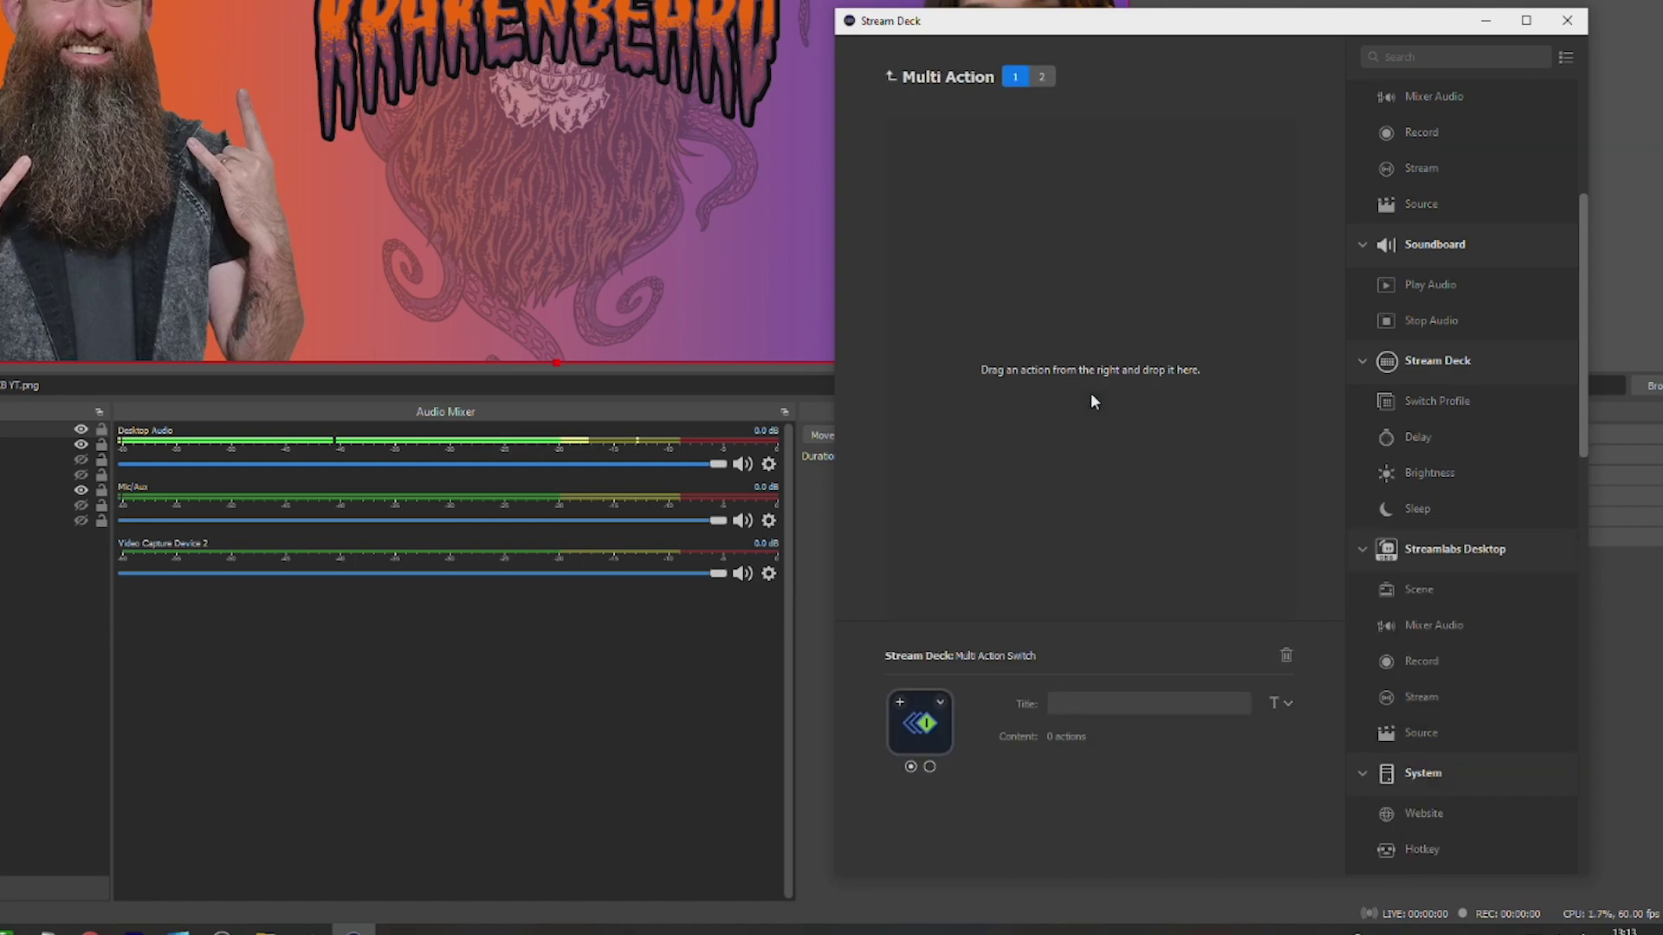
{"action": "left_click", "coordinate": [1085, 700]}
{"action": "type", "text": "name"}
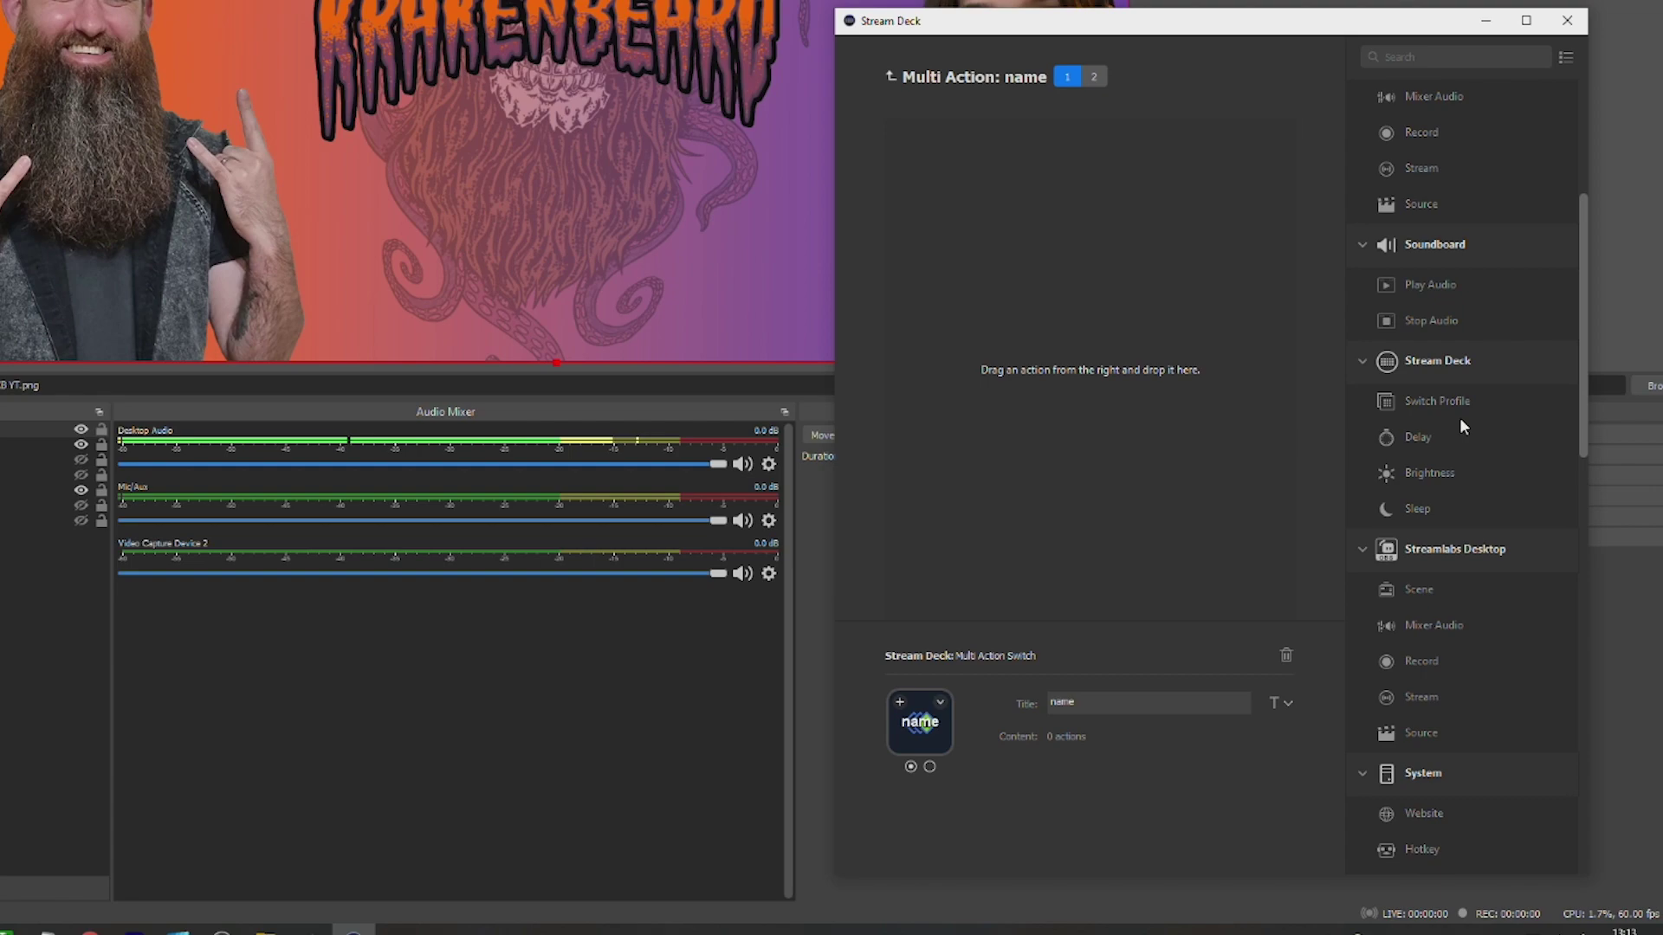
Step: Add a System: Open action to the switch's first state and select it
{"action": "scroll", "coordinate": [1462, 620], "scroll_direction": "down", "scroll_amount": 2}
{"action": "left_click_drag", "start_coordinate": [1418, 661], "coordinate": [1161, 507]}
{"action": "left_click", "coordinate": [923, 146]}
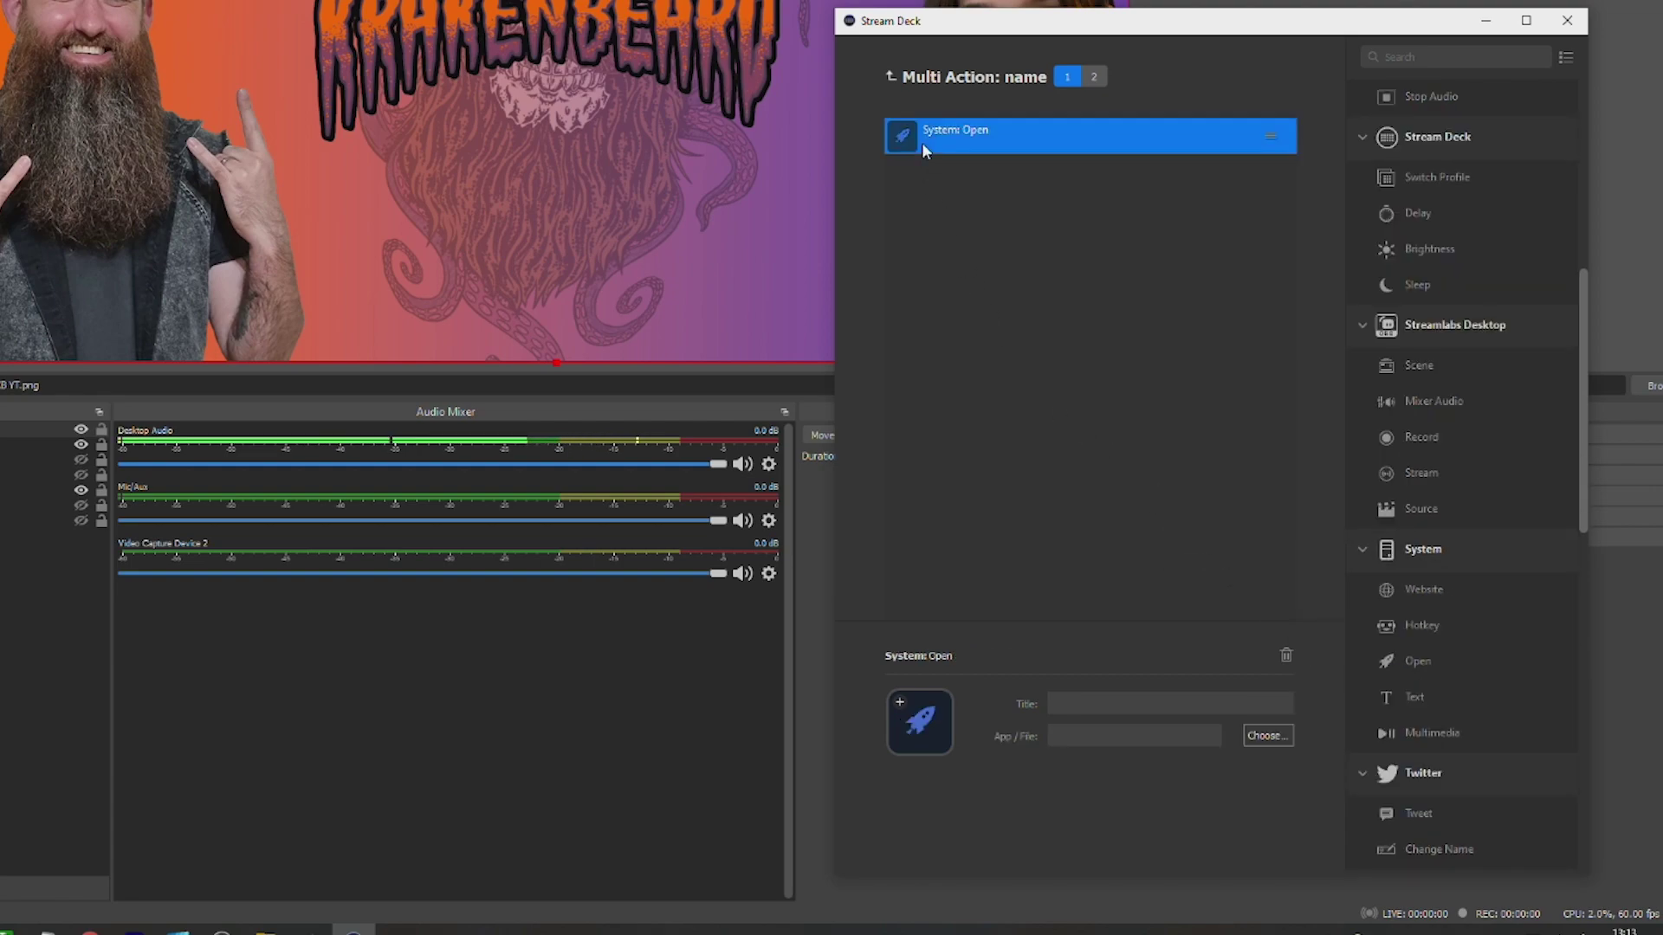
Step: Point the first state's Open action at TUTORIAL\blur on.vbs, then switch to state 2
{"action": "left_click", "coordinate": [1264, 735]}
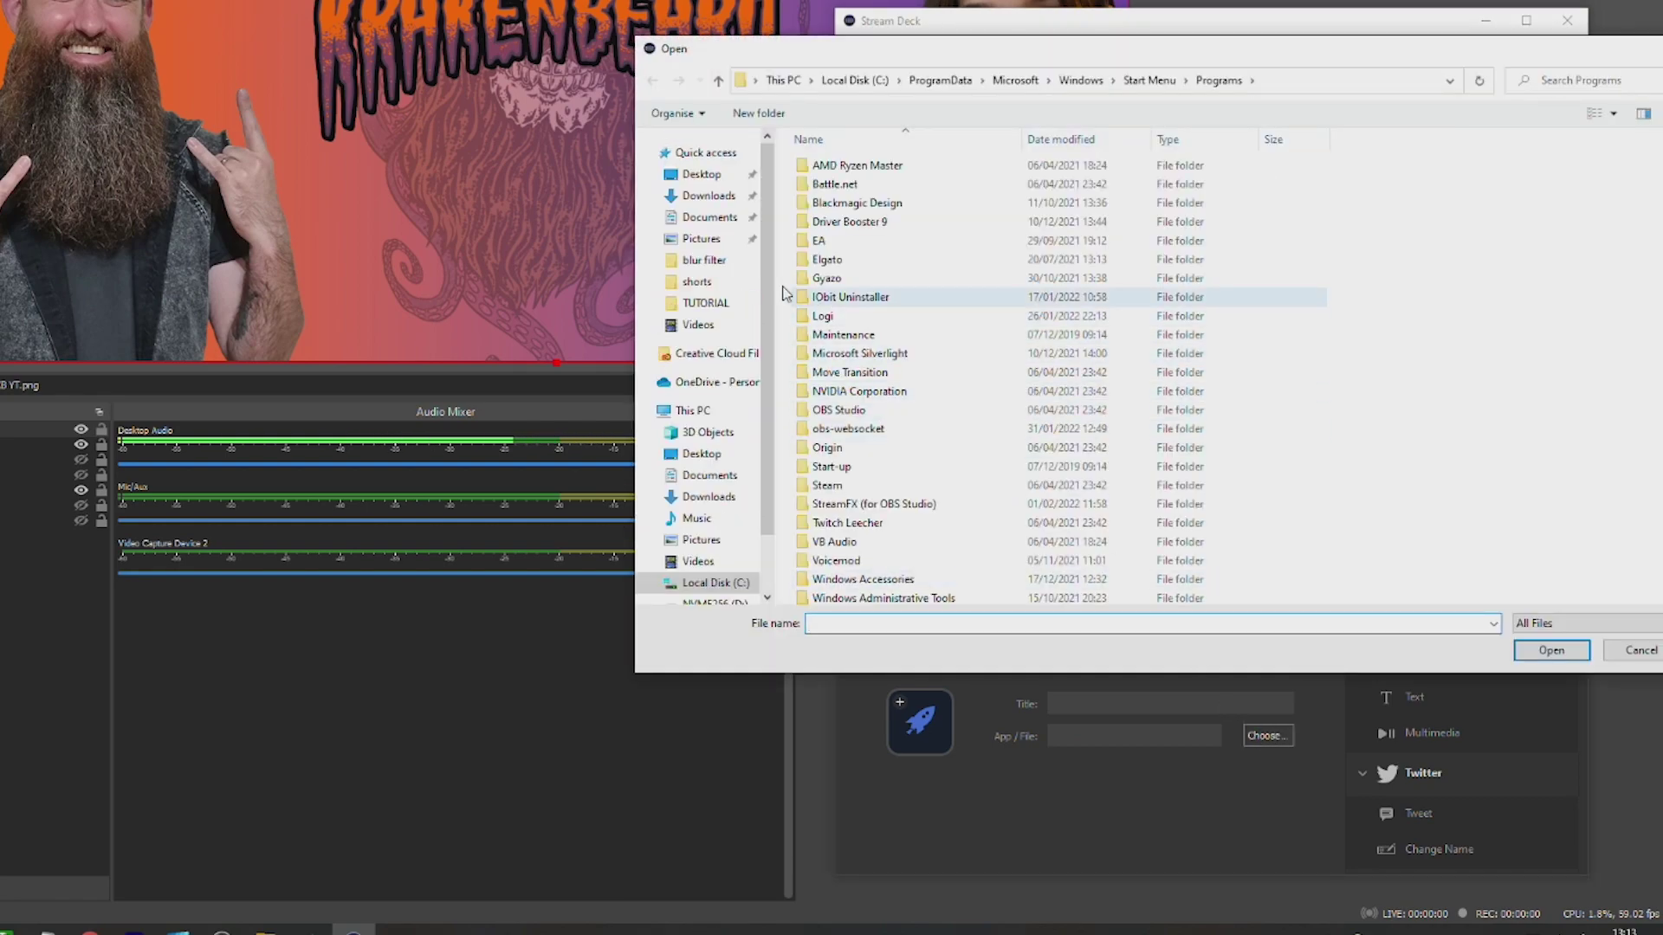
{"action": "left_click", "coordinate": [726, 303]}
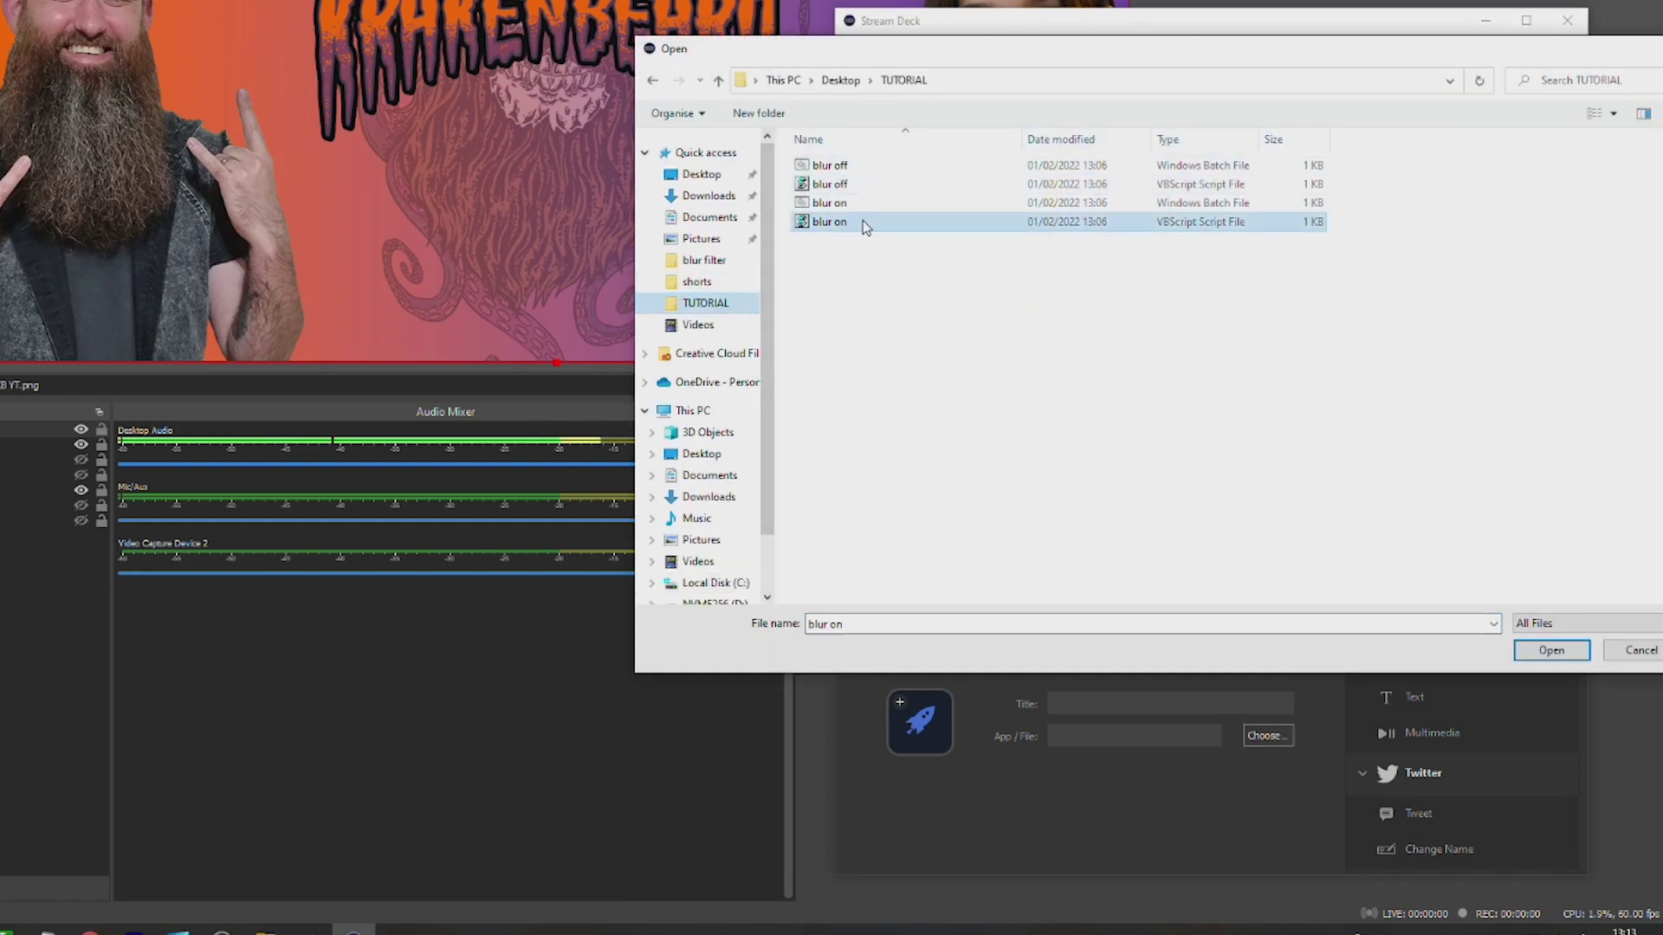
{"action": "double_click", "coordinate": [862, 220]}
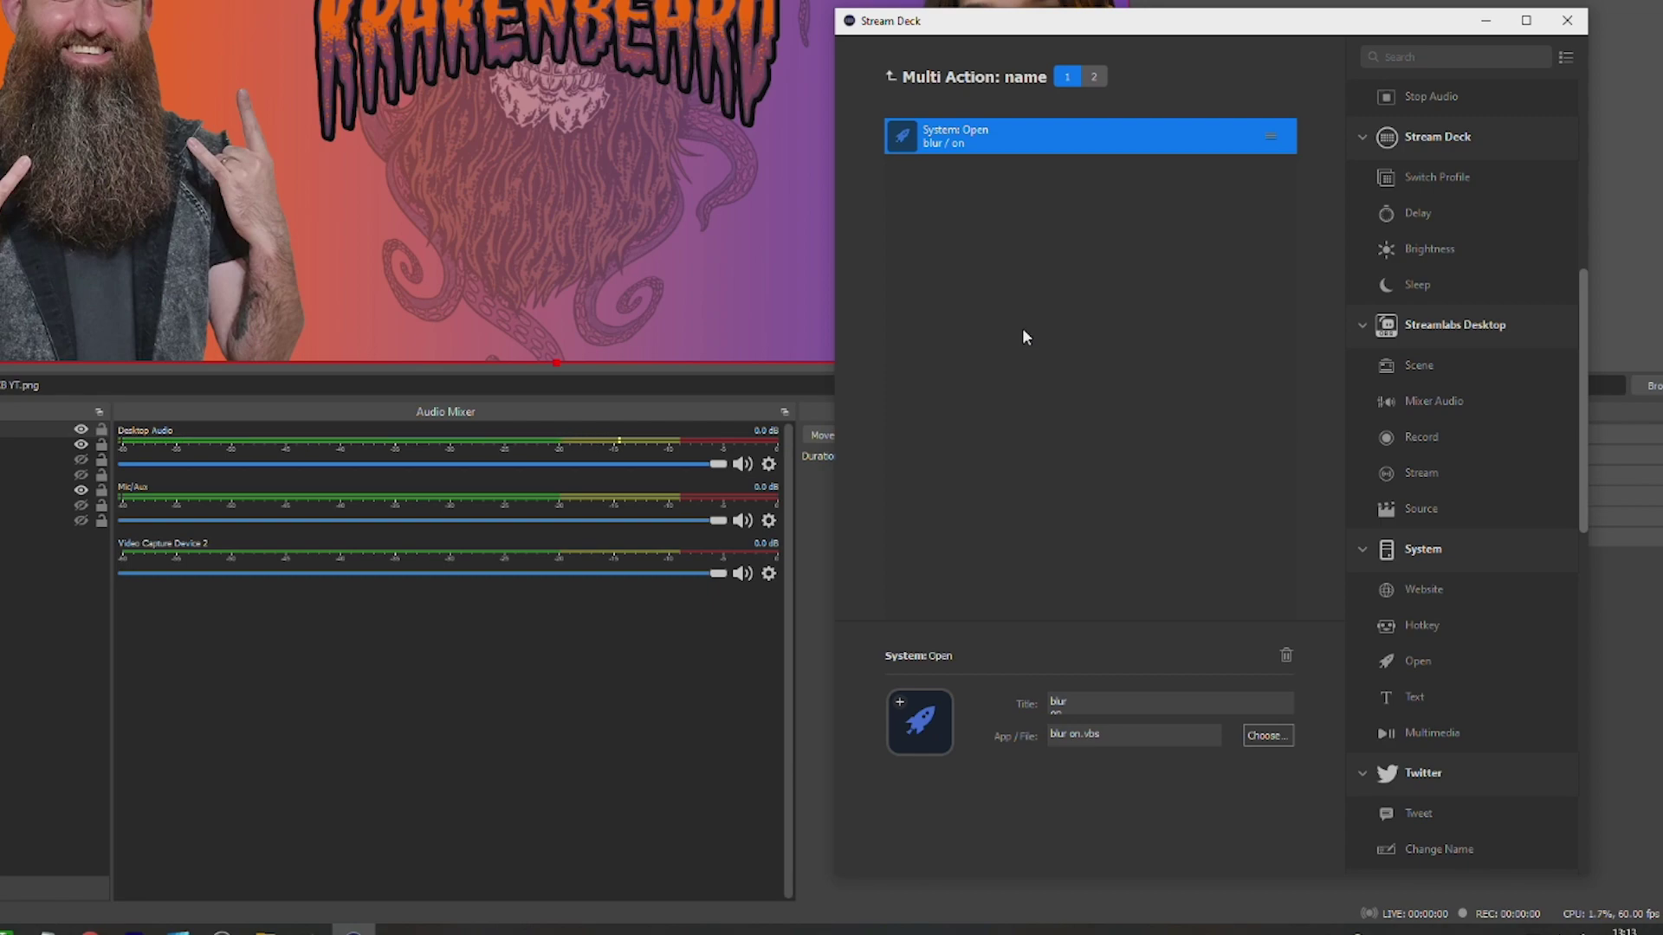
{"action": "left_click", "coordinate": [1091, 77]}
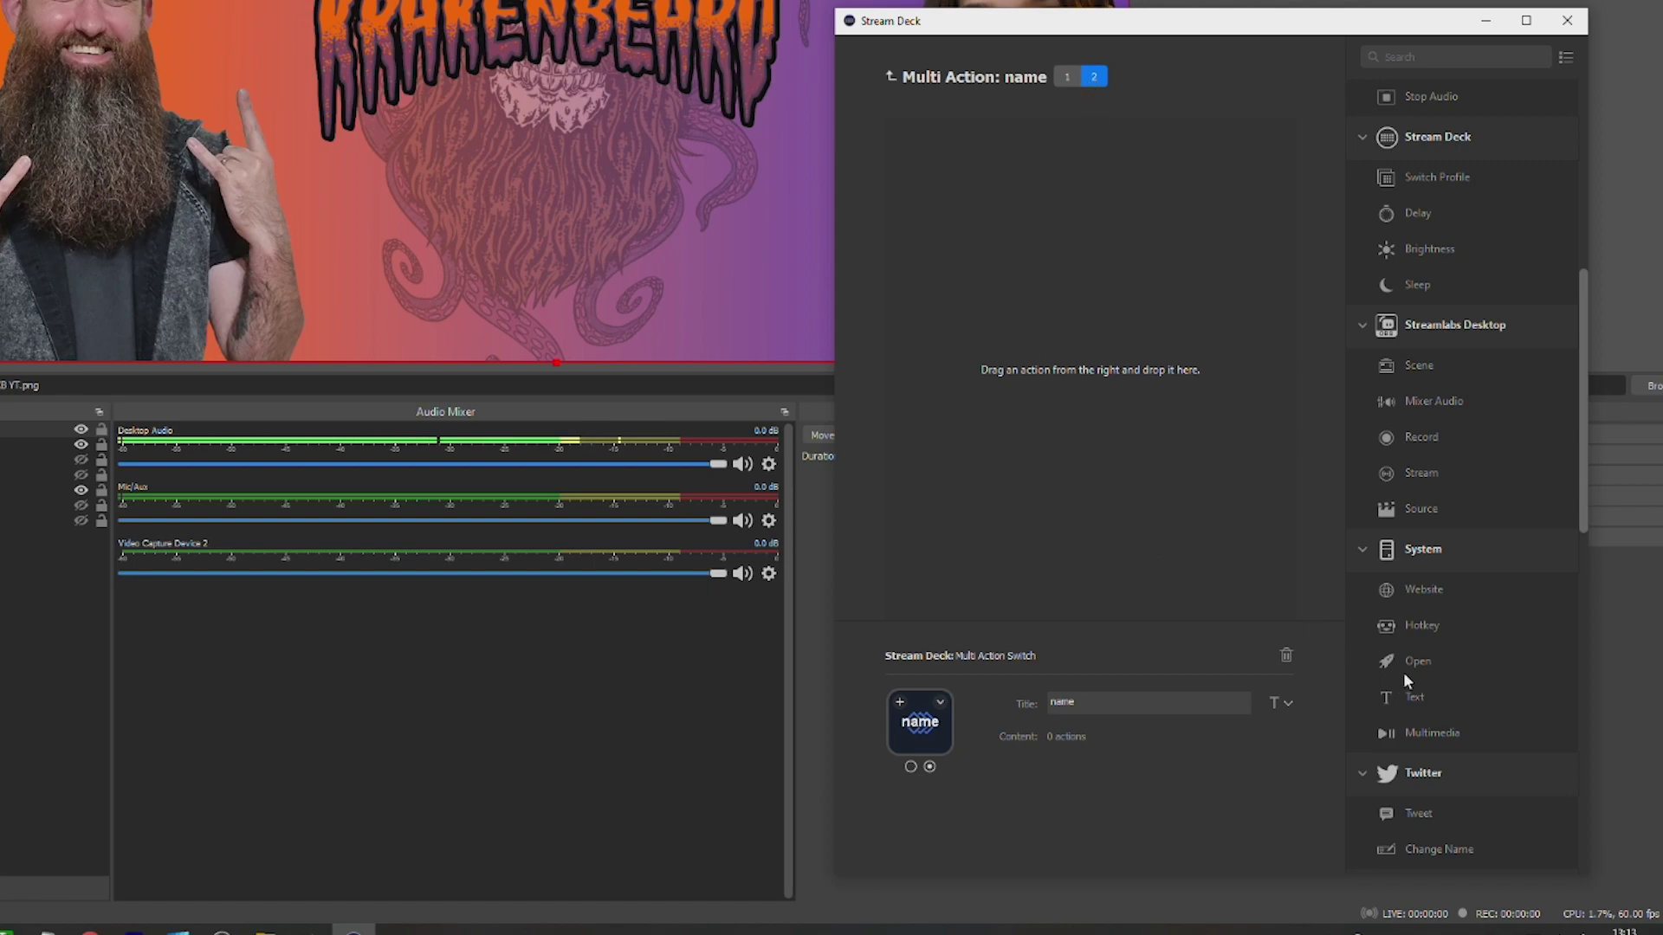
Step: Add an Open action to state 2 running TUTORIAL\blur off.vbs and return to the keys
{"action": "left_click_drag", "start_coordinate": [1424, 660], "coordinate": [1078, 478]}
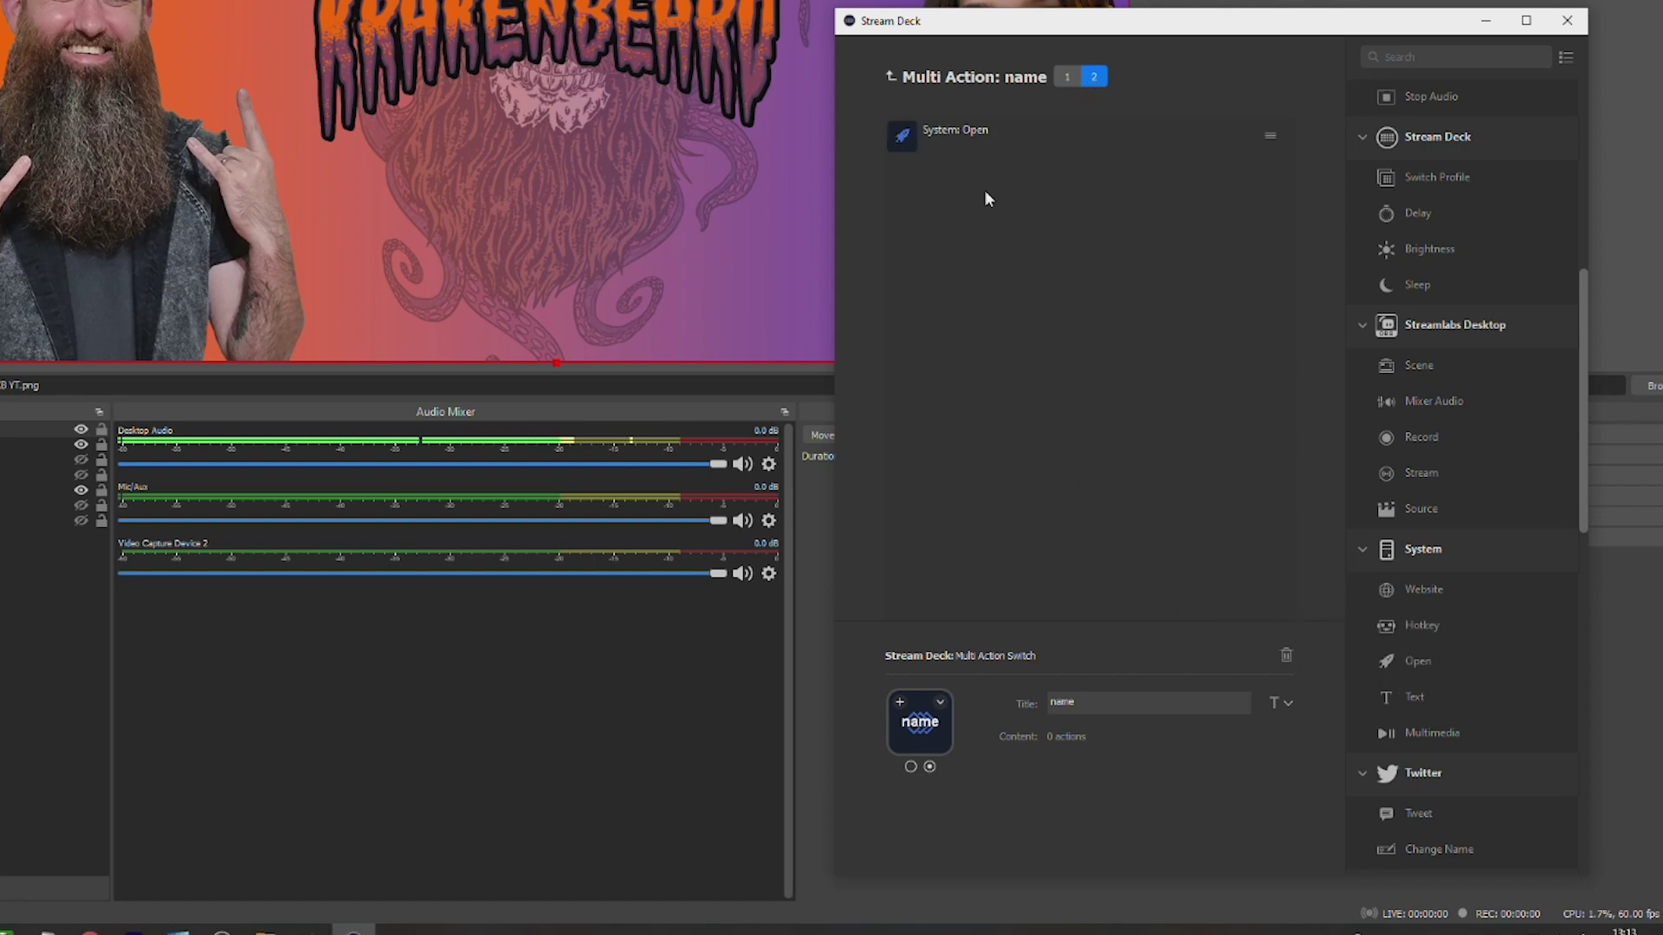
{"action": "left_click", "coordinate": [960, 131]}
{"action": "left_click", "coordinate": [1265, 735]}
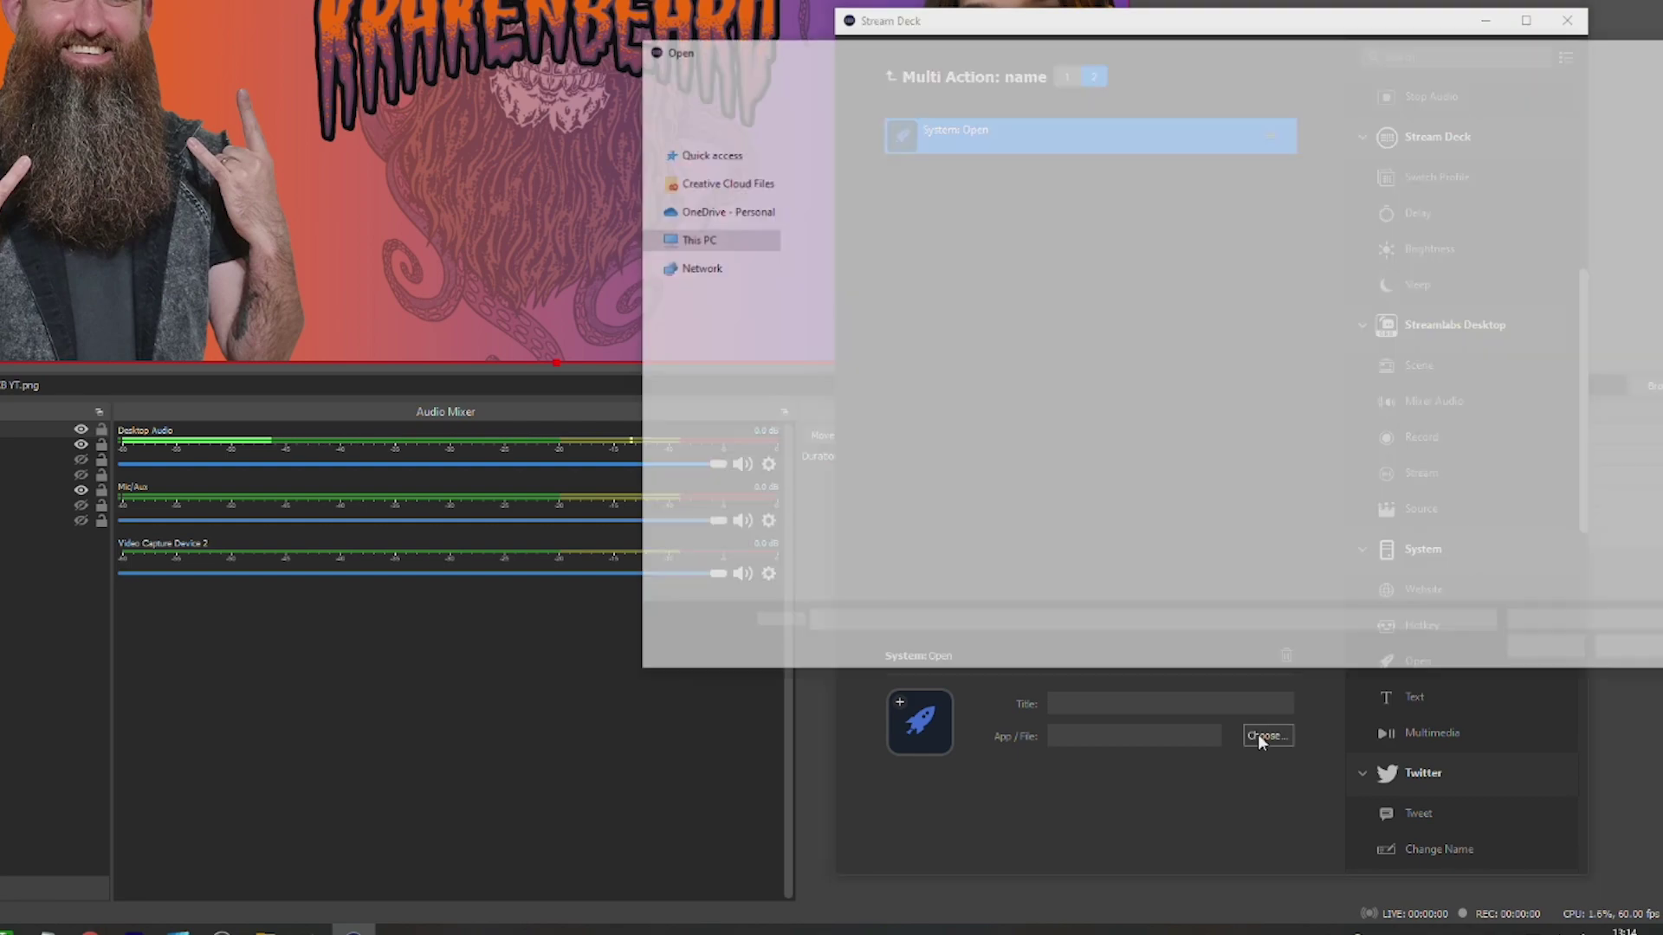
{"action": "left_click", "coordinate": [719, 305]}
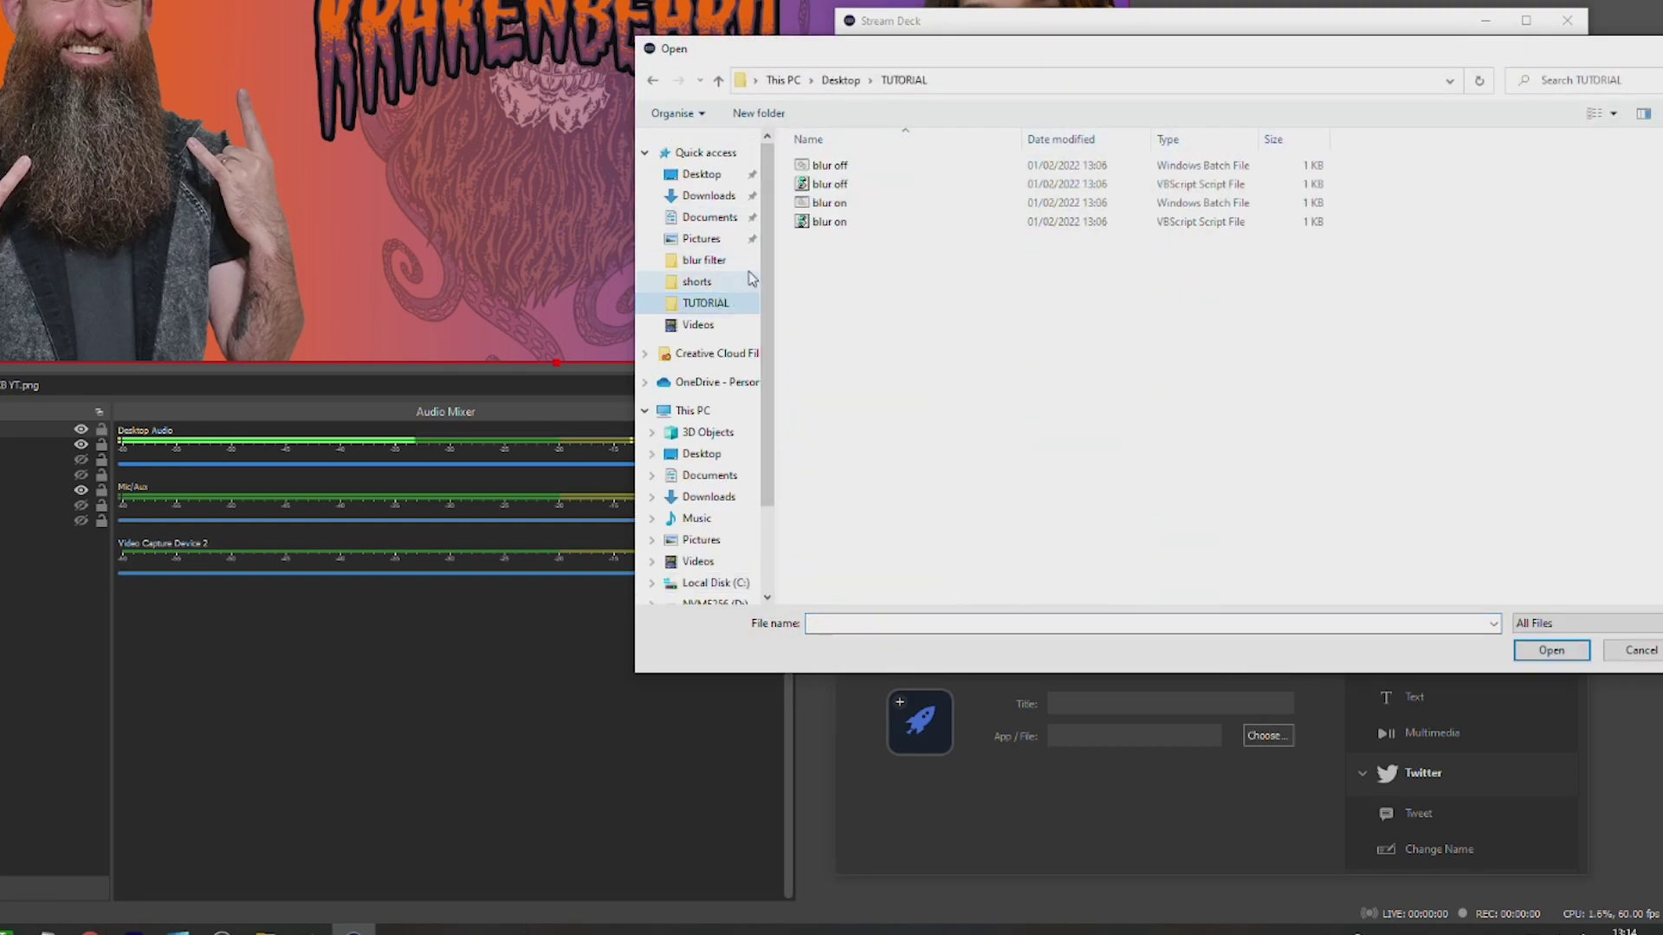
{"action": "double_click", "coordinate": [857, 184]}
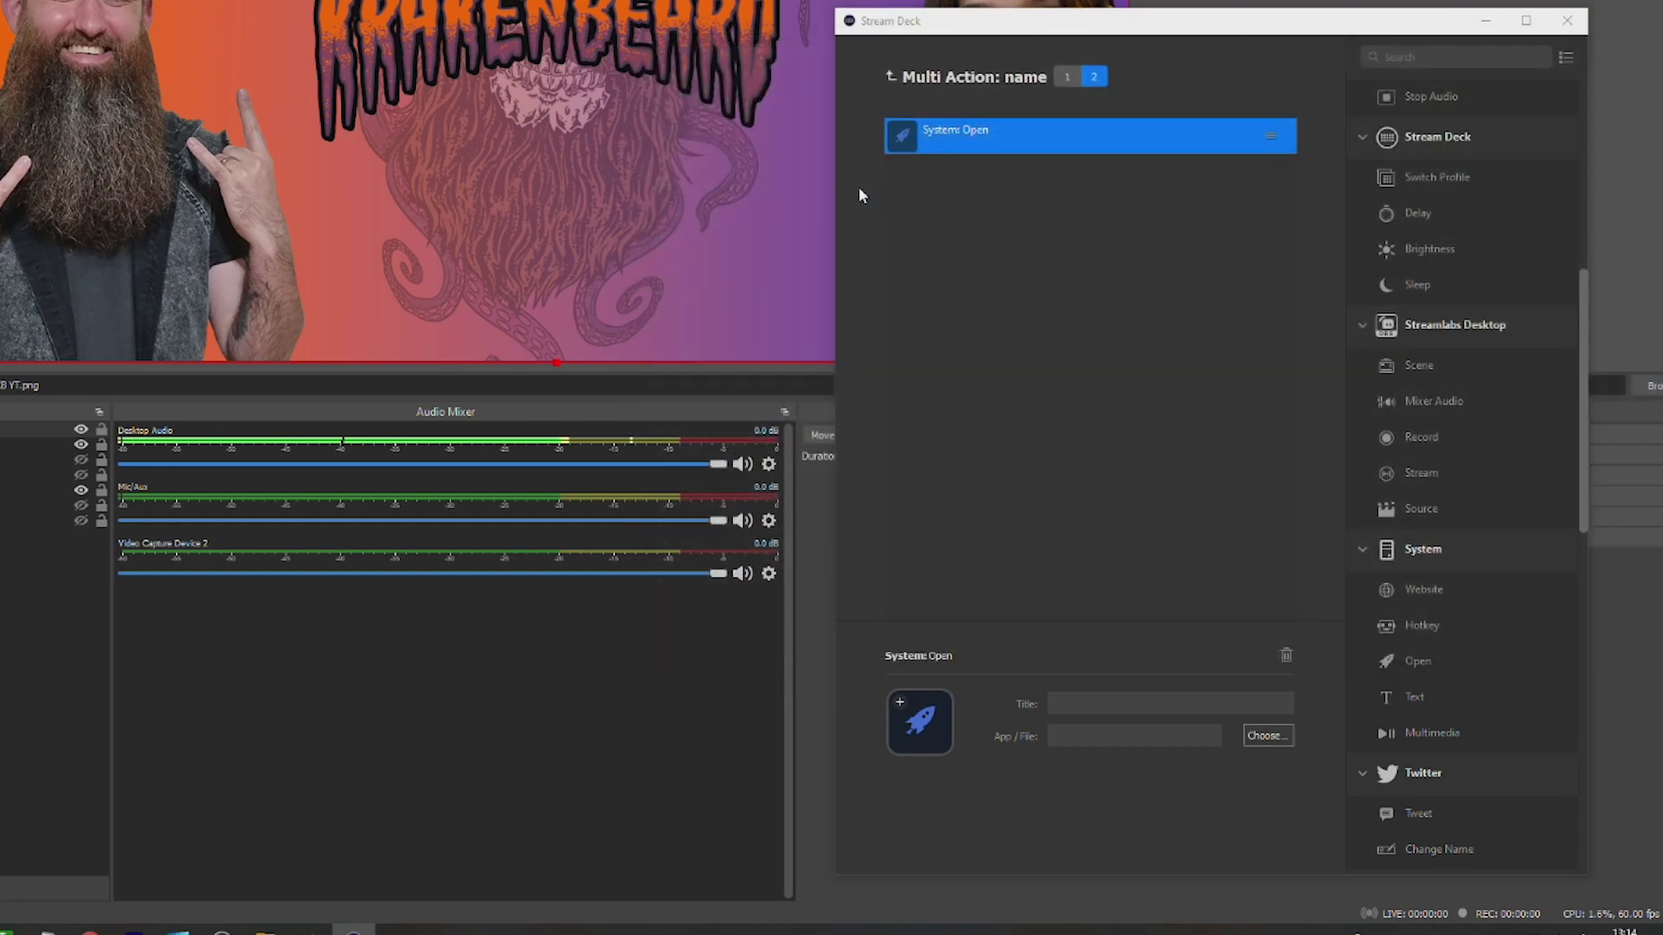
{"action": "left_click", "coordinate": [888, 78]}
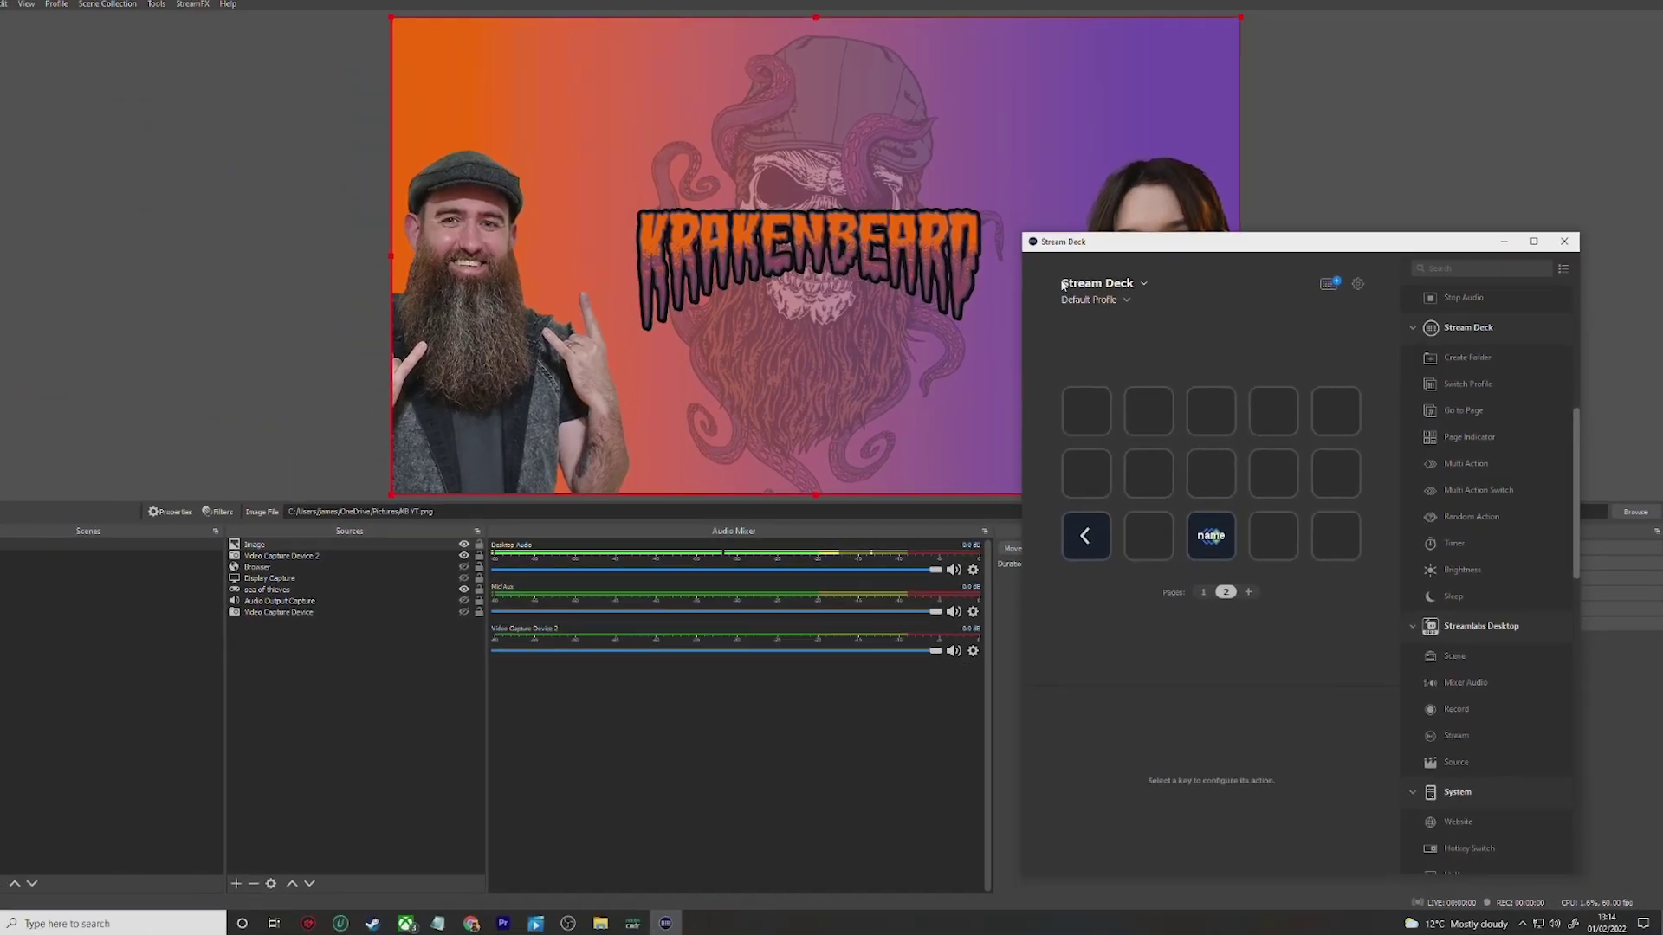